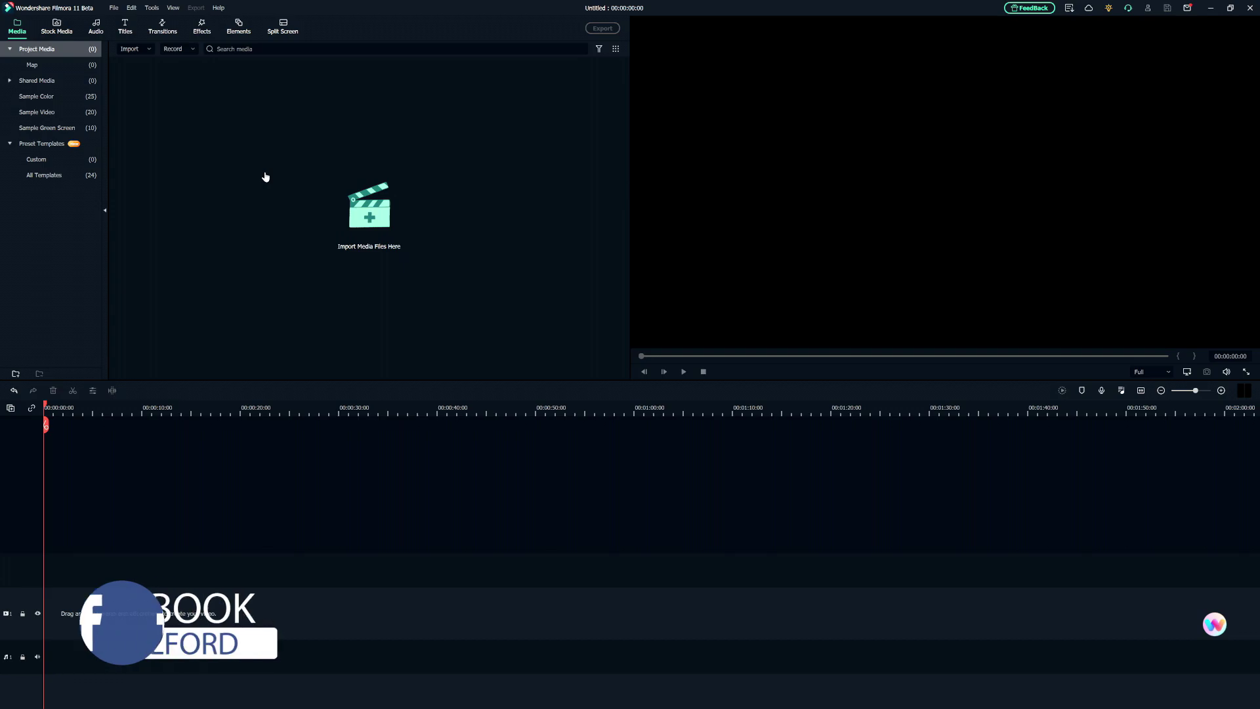
Step: Browse the shared media, project media, sample color, sample video and sample green screen collections in the media library
click(68, 80)
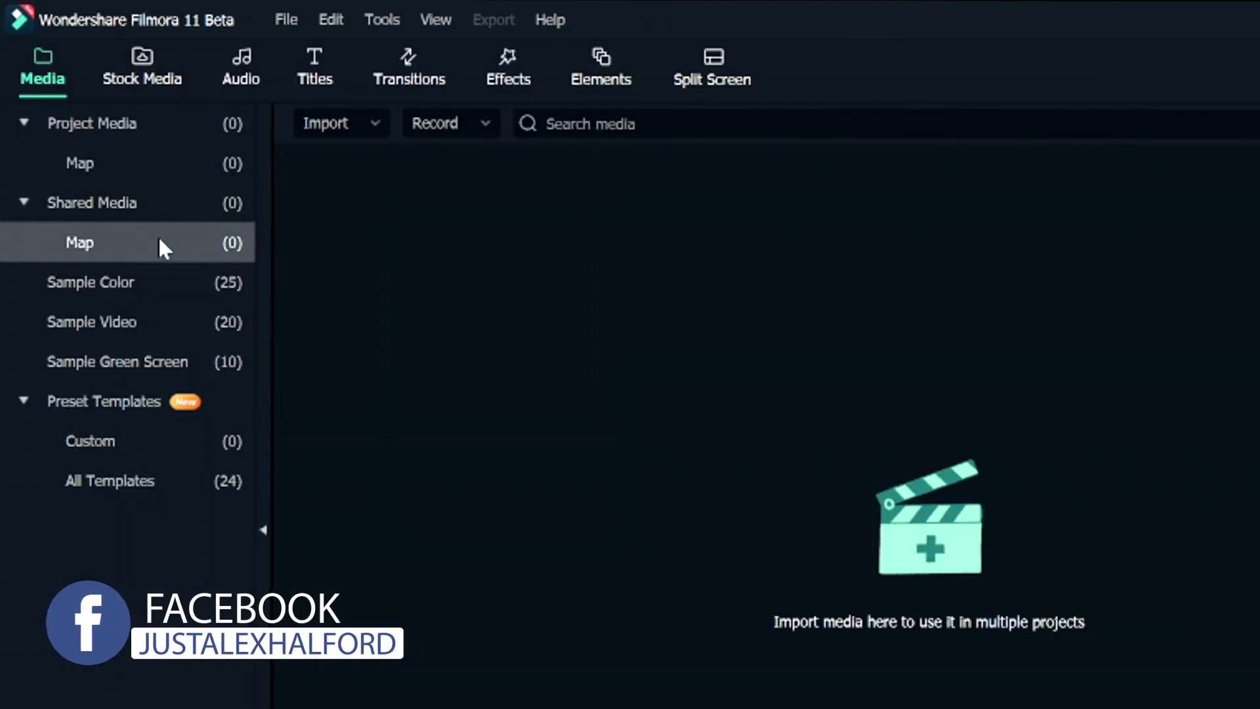
click(140, 214)
click(137, 134)
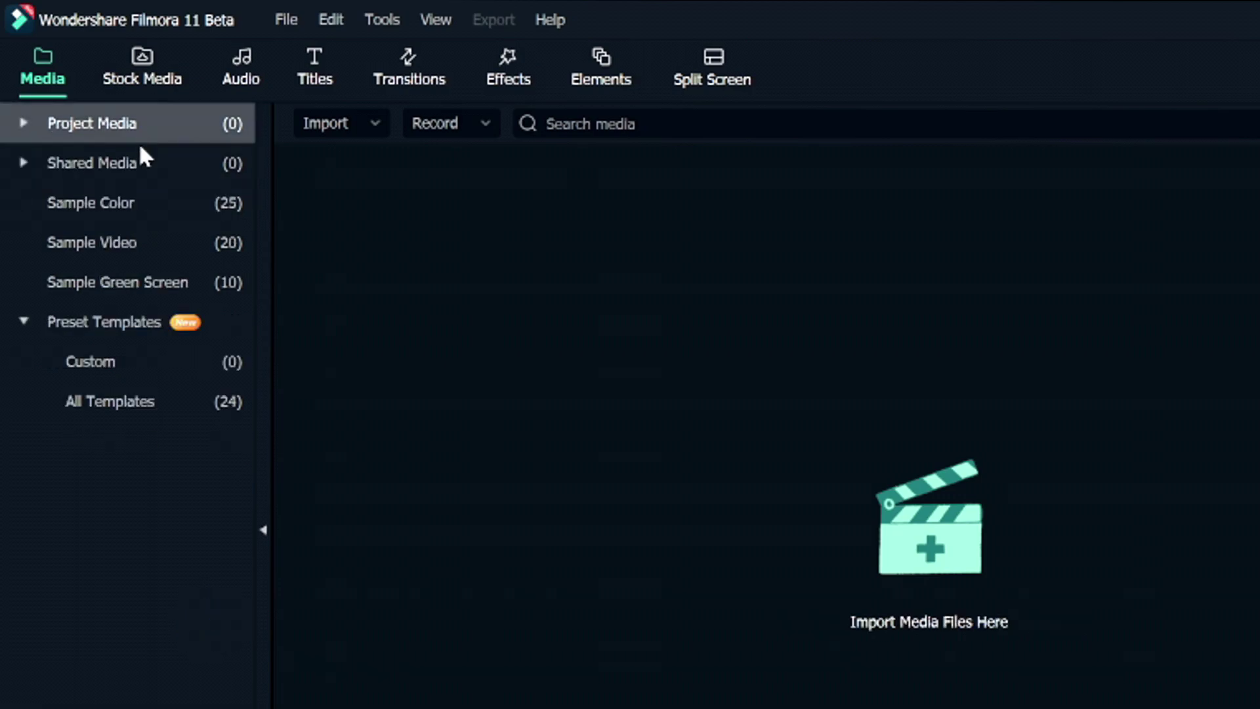
click(144, 204)
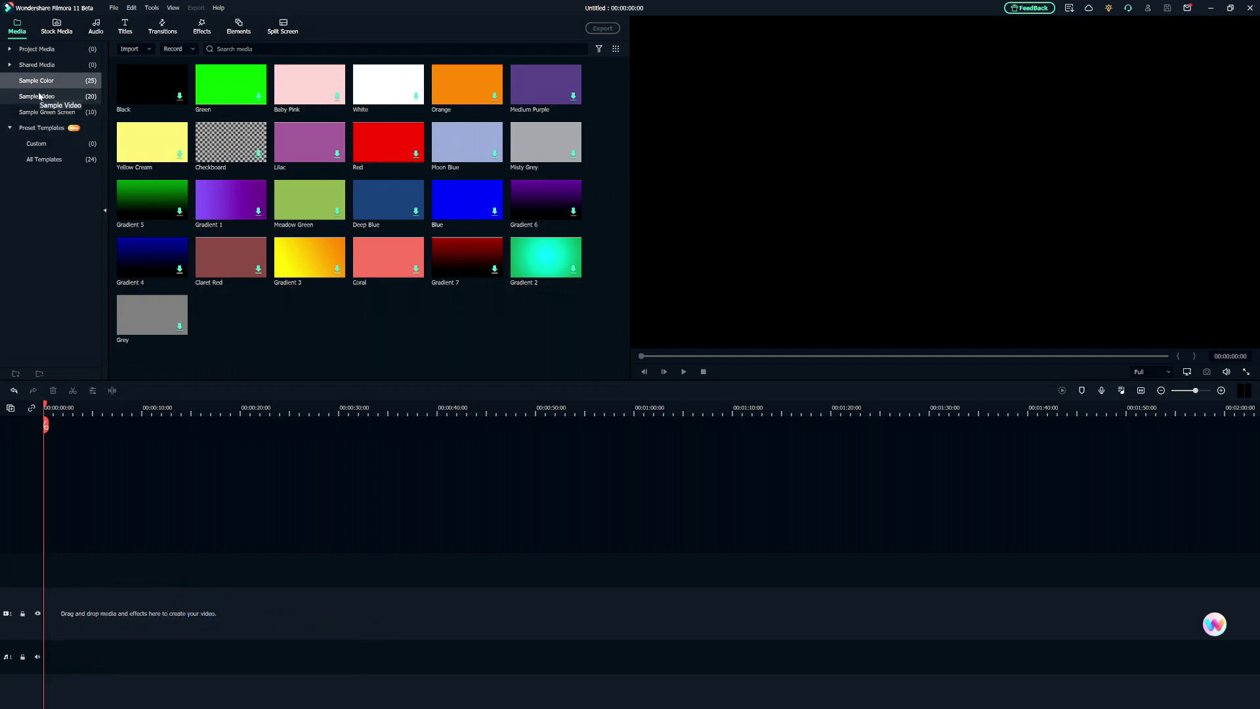
drag(231, 85, 190, 467)
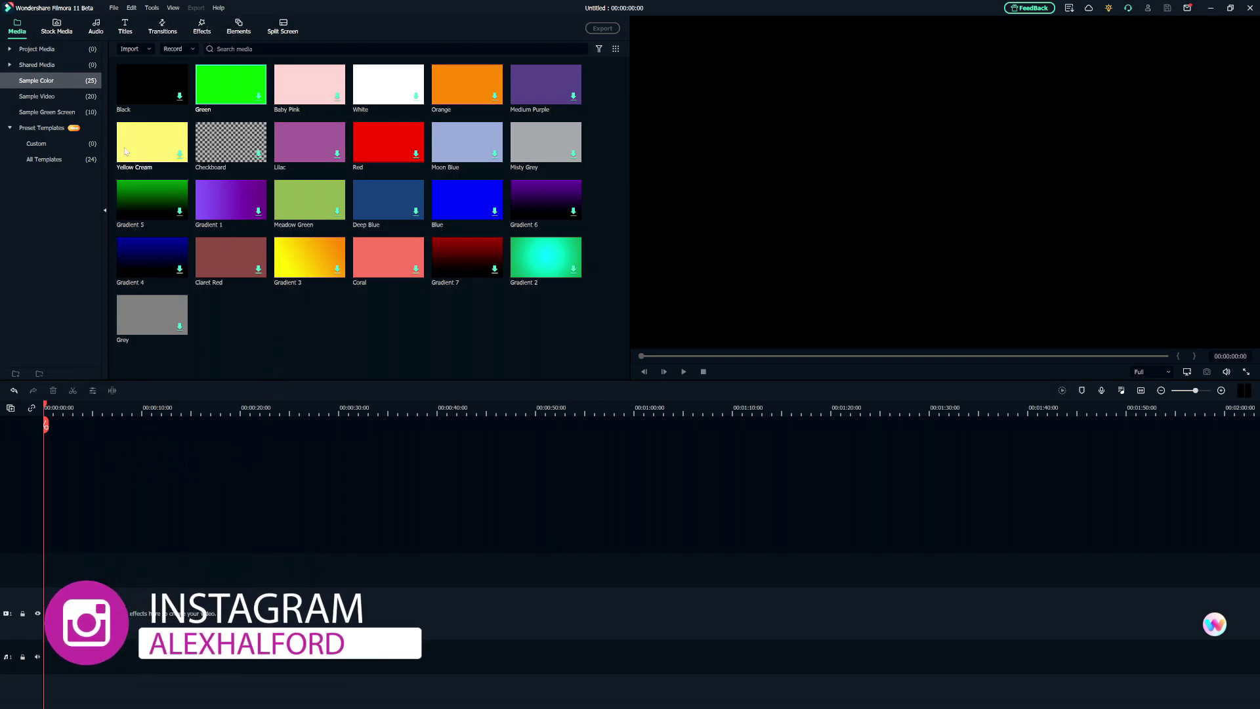
click(60, 97)
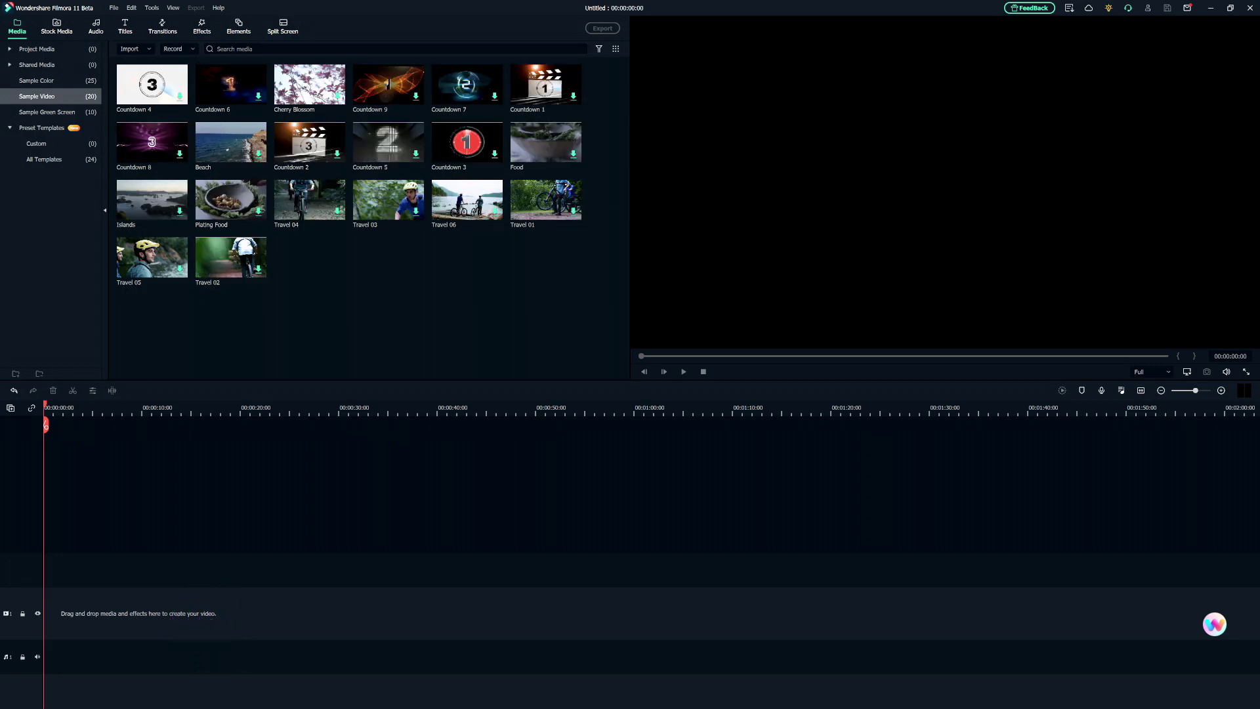
click(324, 49)
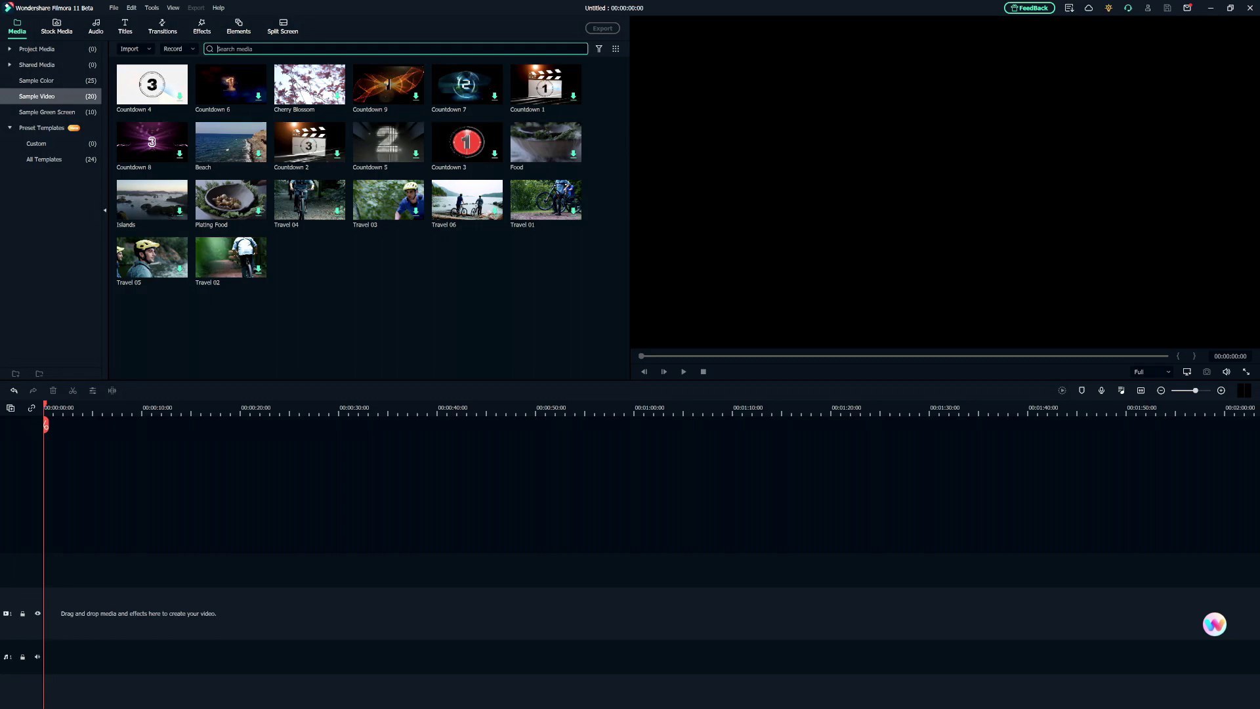
click(67, 113)
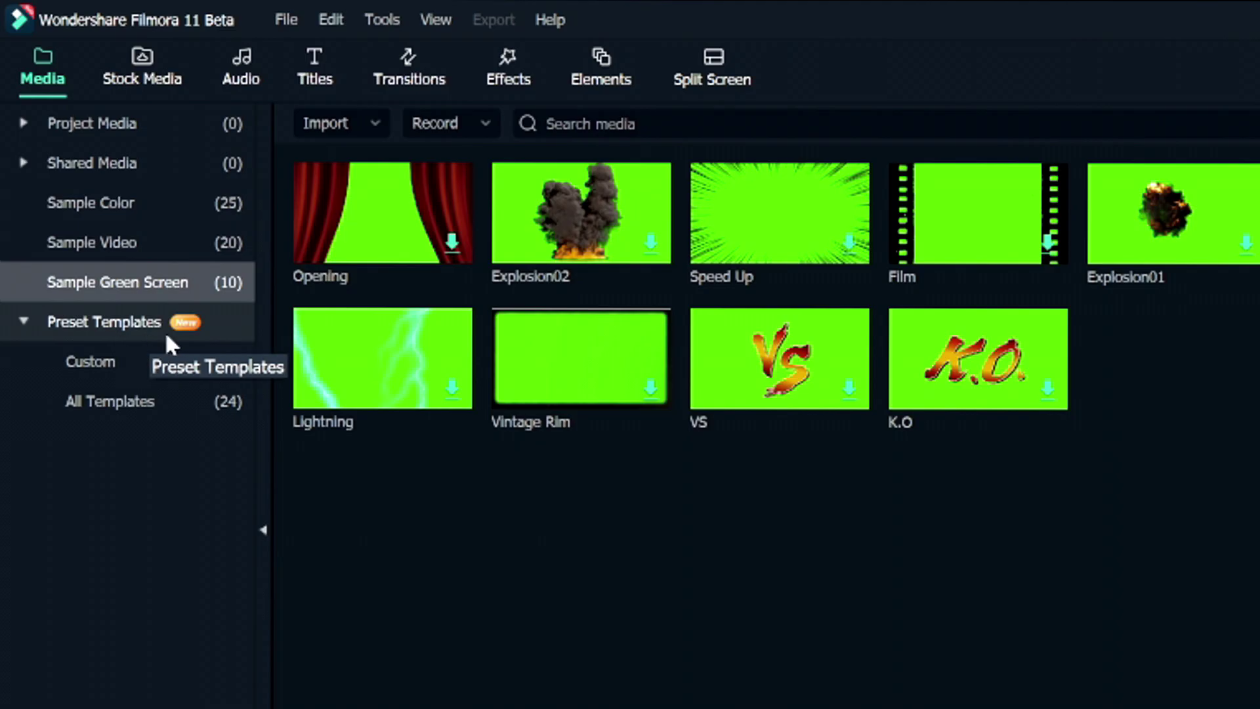
Step: Add the Sport Endscreen preset template to the start of the timeline and deselect its clips
click(118, 336)
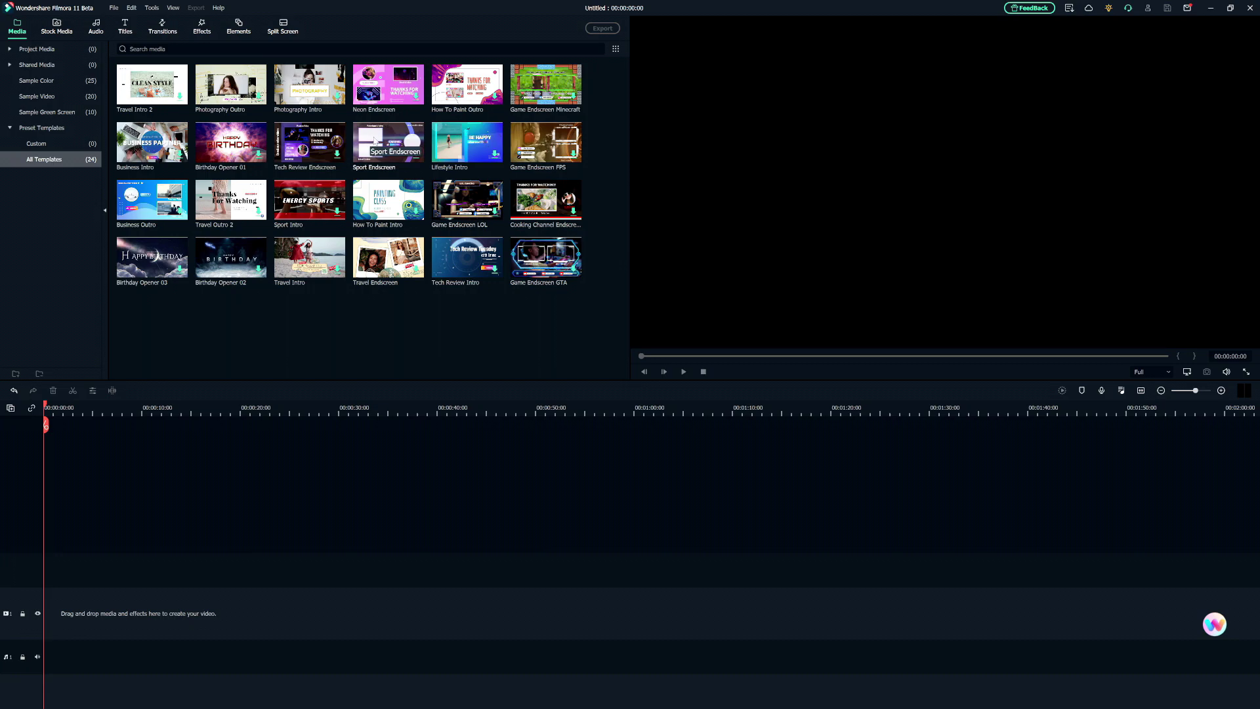
drag(383, 148, 42, 492)
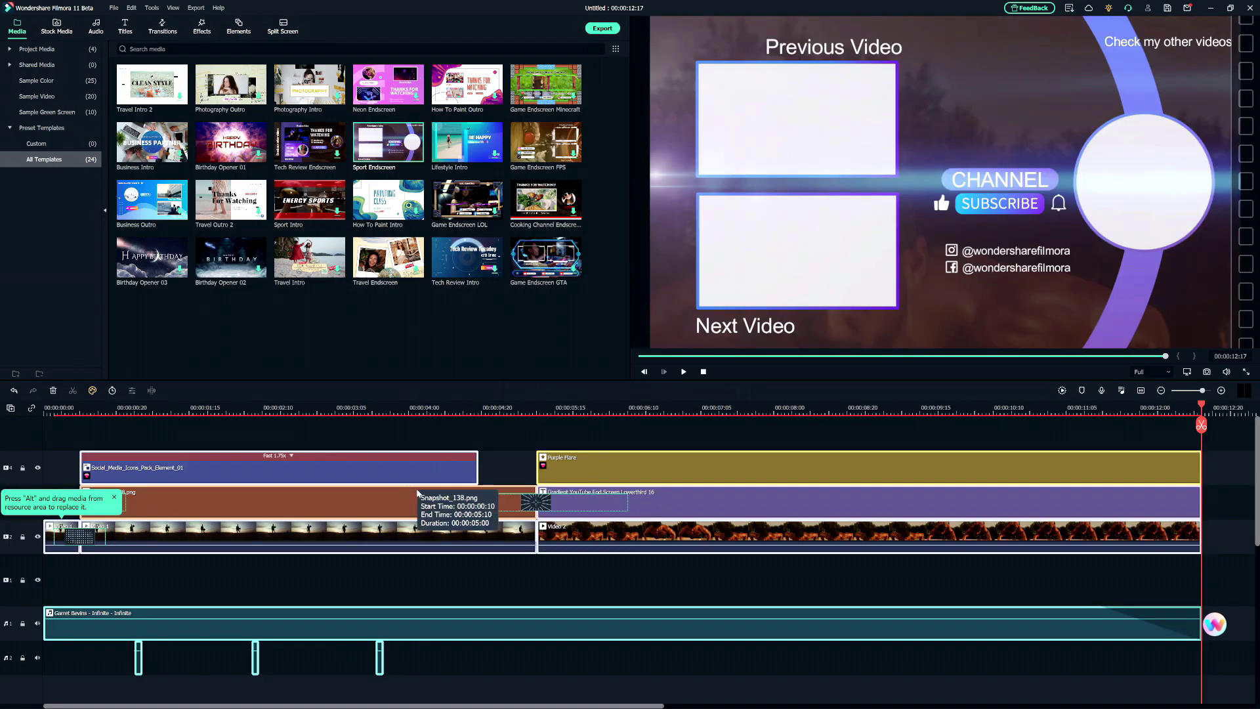
scroll(416, 492, down, 5)
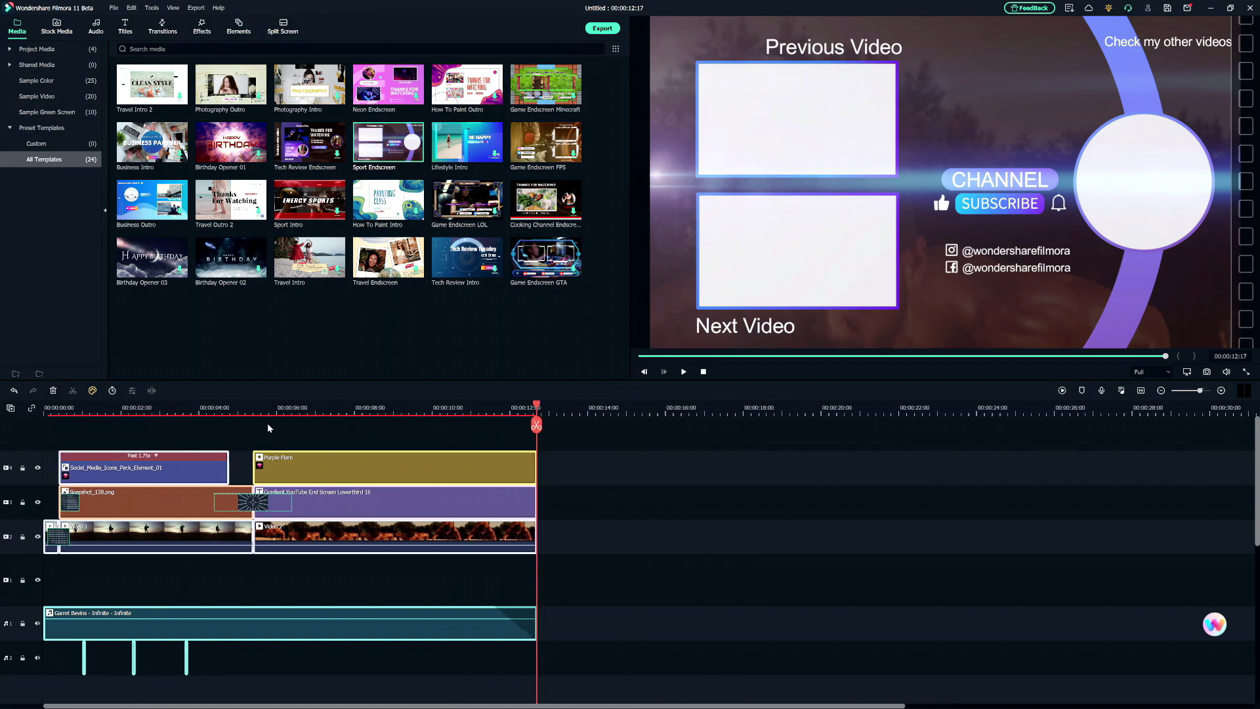
scroll(239, 410, down, 3)
scroll(280, 467, up, 5)
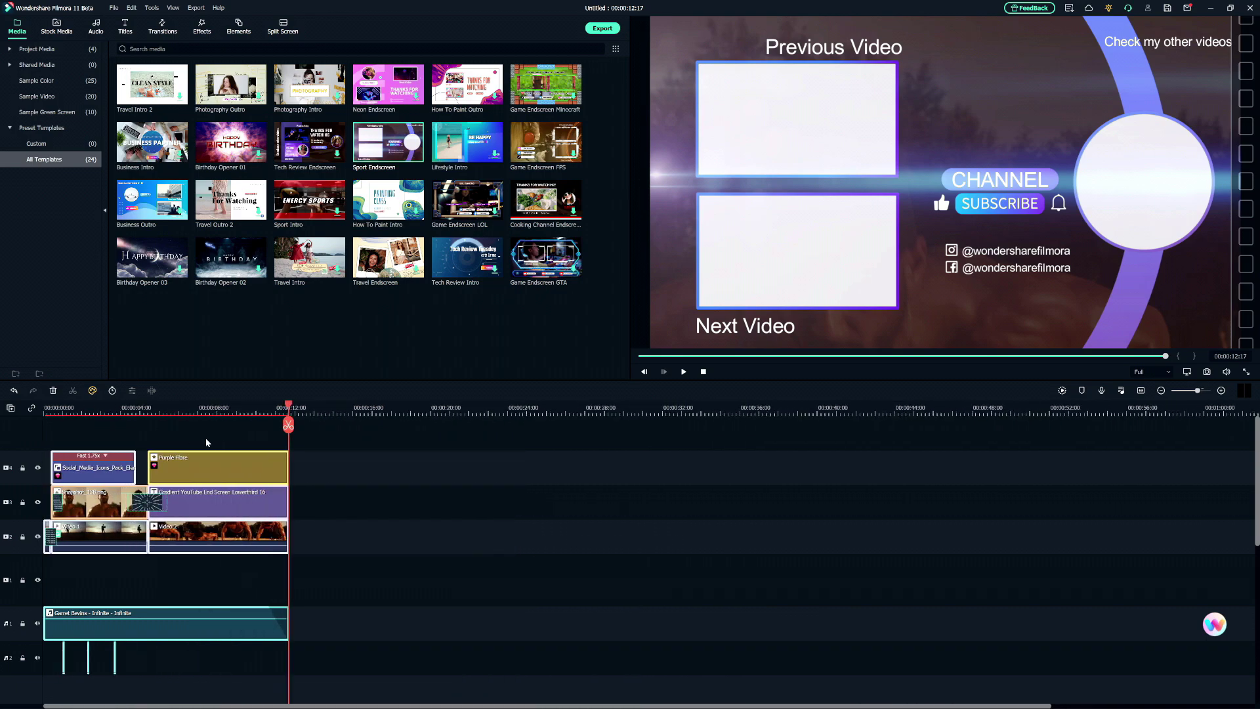
scroll(280, 467, up, 2)
click(593, 433)
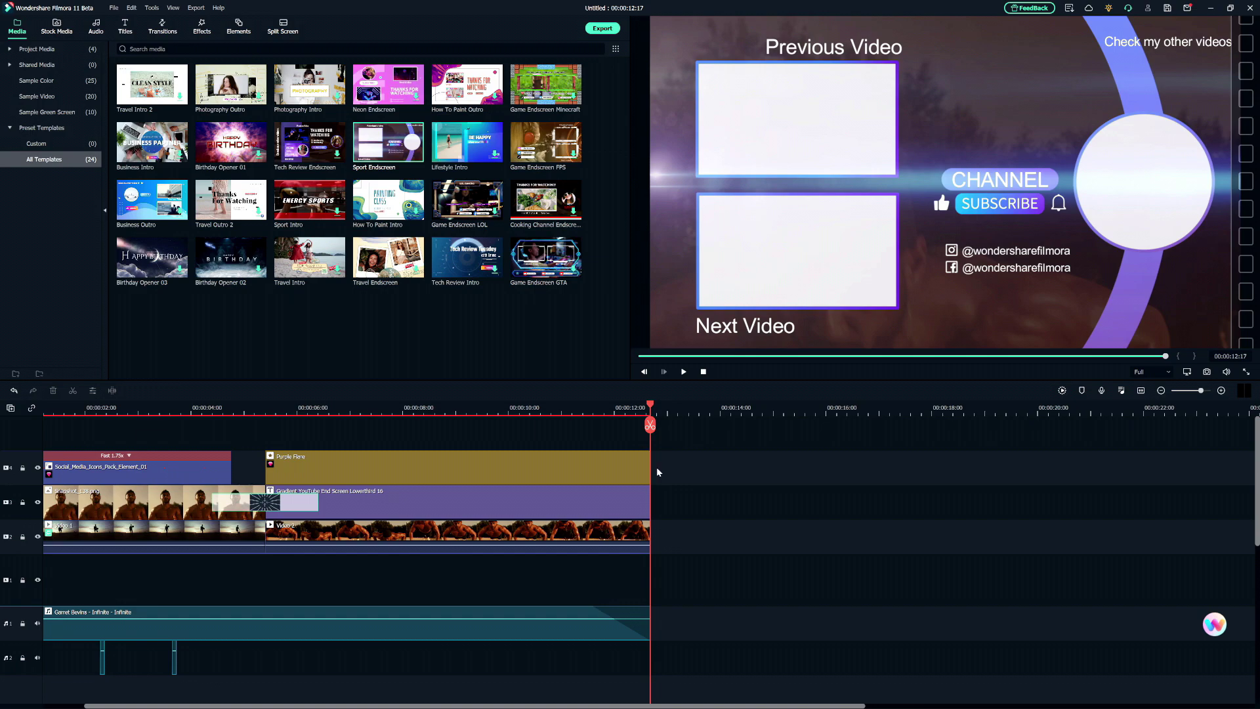
Step: Delete the Video 2 background clip beneath the Purple Flare and end screen title clips
click(647, 464)
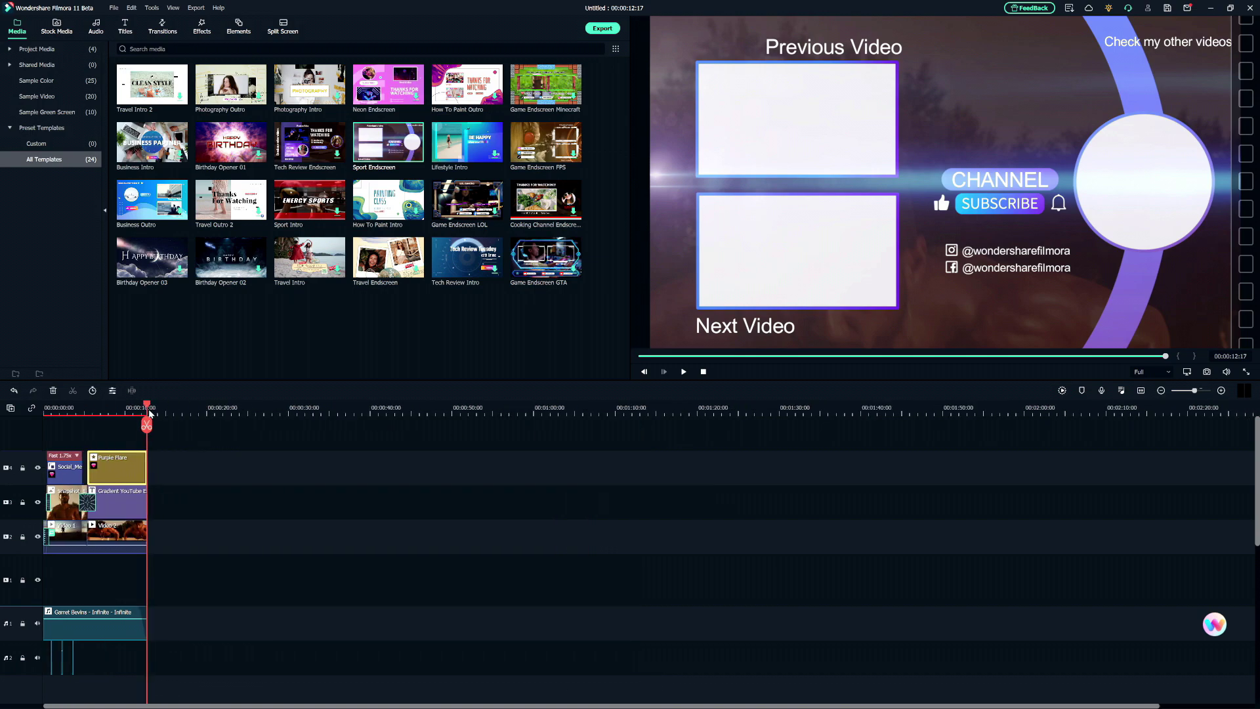
scroll(139, 414, down, 5)
scroll(140, 414, up, 4)
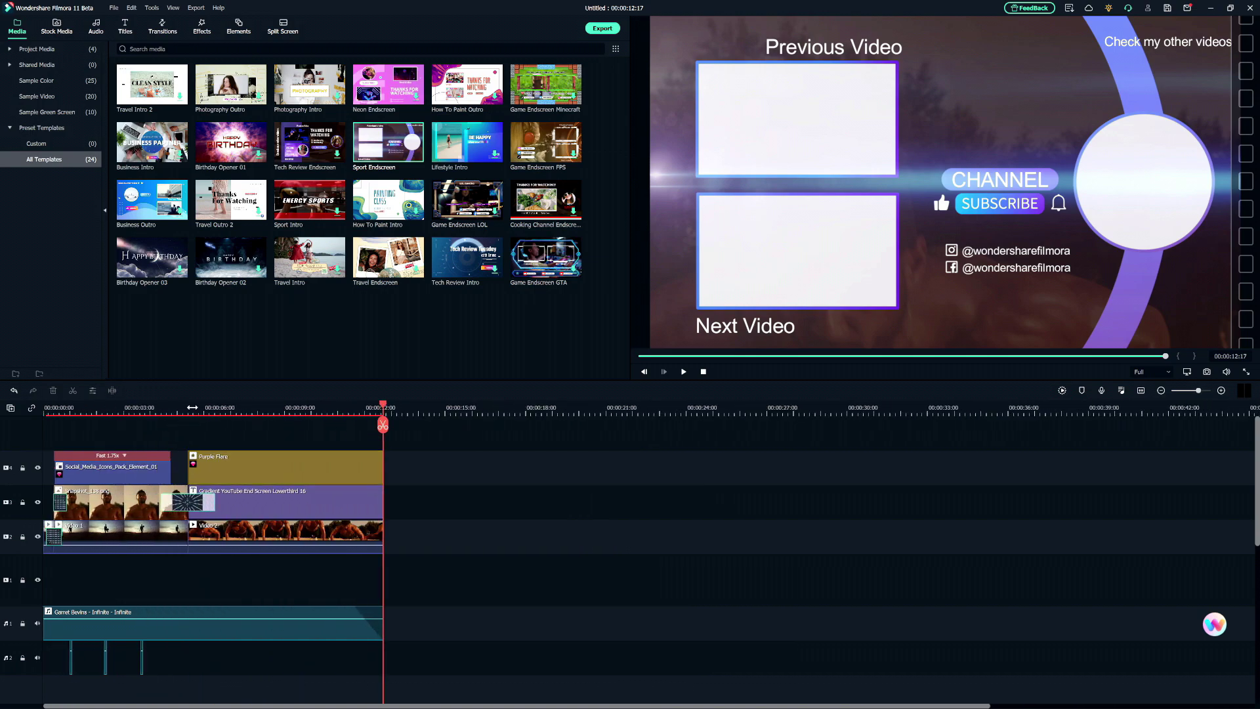
click(191, 407)
scroll(203, 534, up, 3)
click(206, 534)
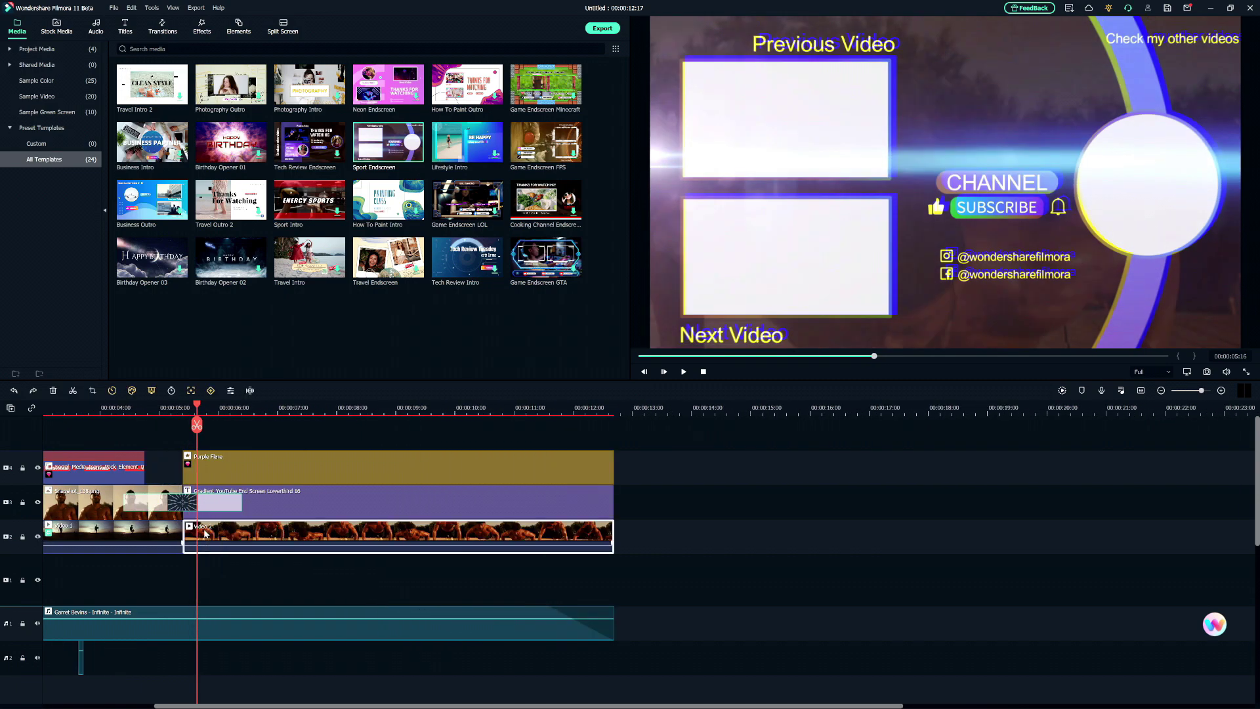
key(Delete)
scroll(307, 414, up, 4)
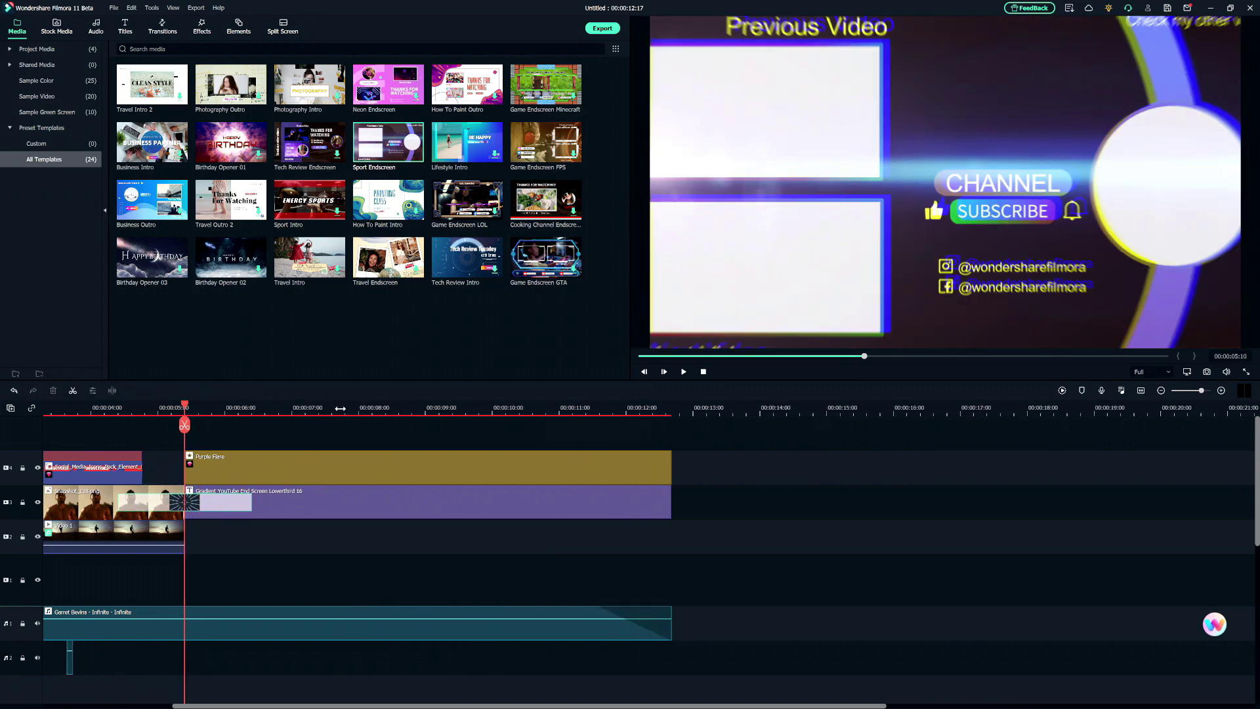
Step: Preview the end screen section of the template by scrubbing through it on the timeline
click(453, 405)
scroll(491, 404, down, 1)
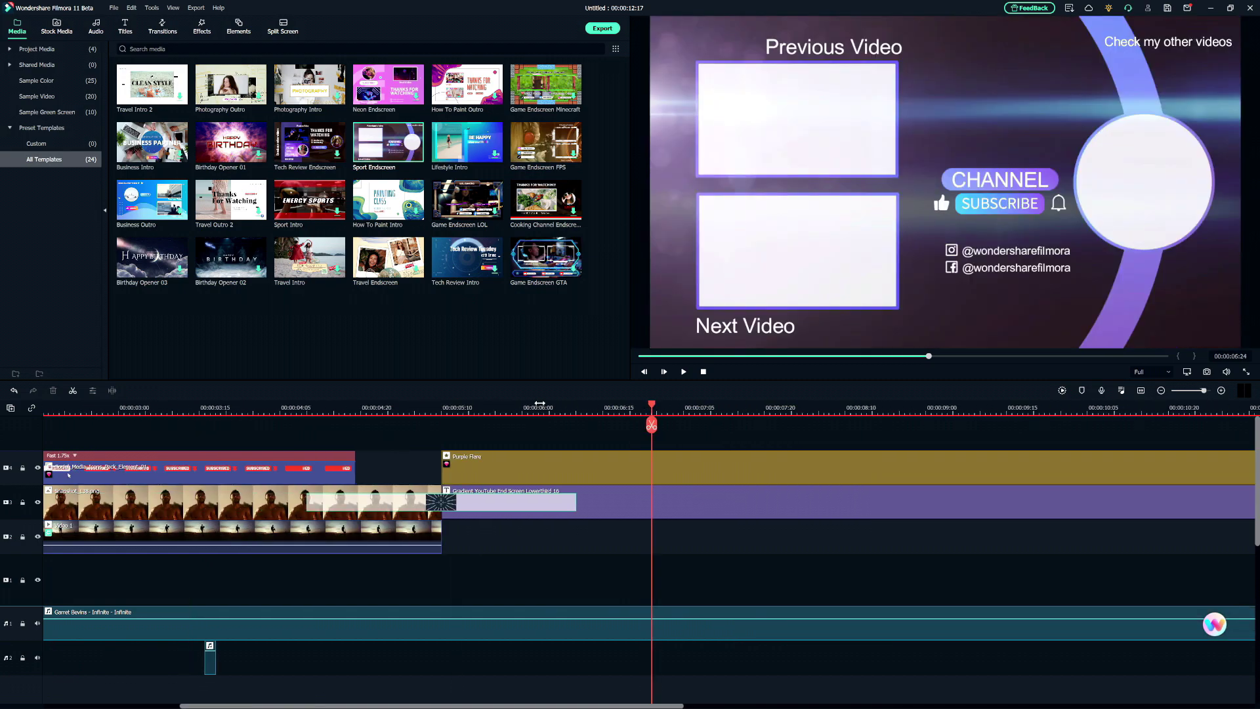
drag(656, 405, 880, 412)
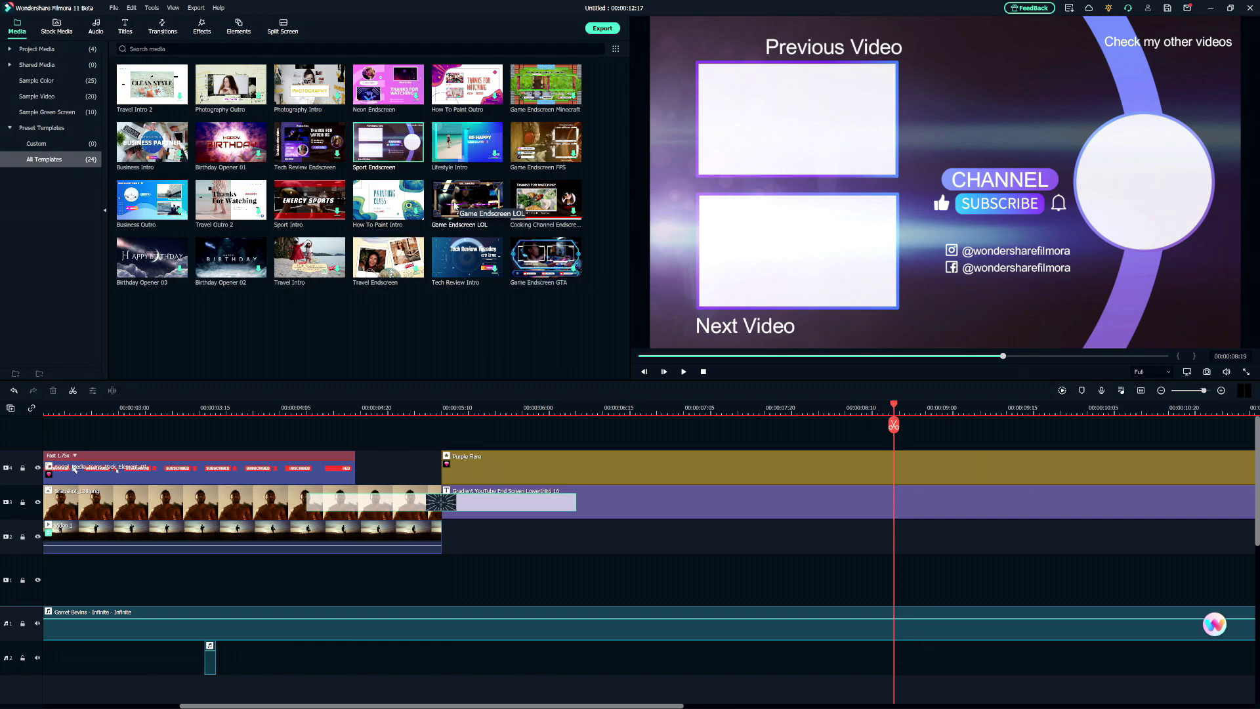
Step: Browse the GIPHY GIFs in the stock media library
click(56, 29)
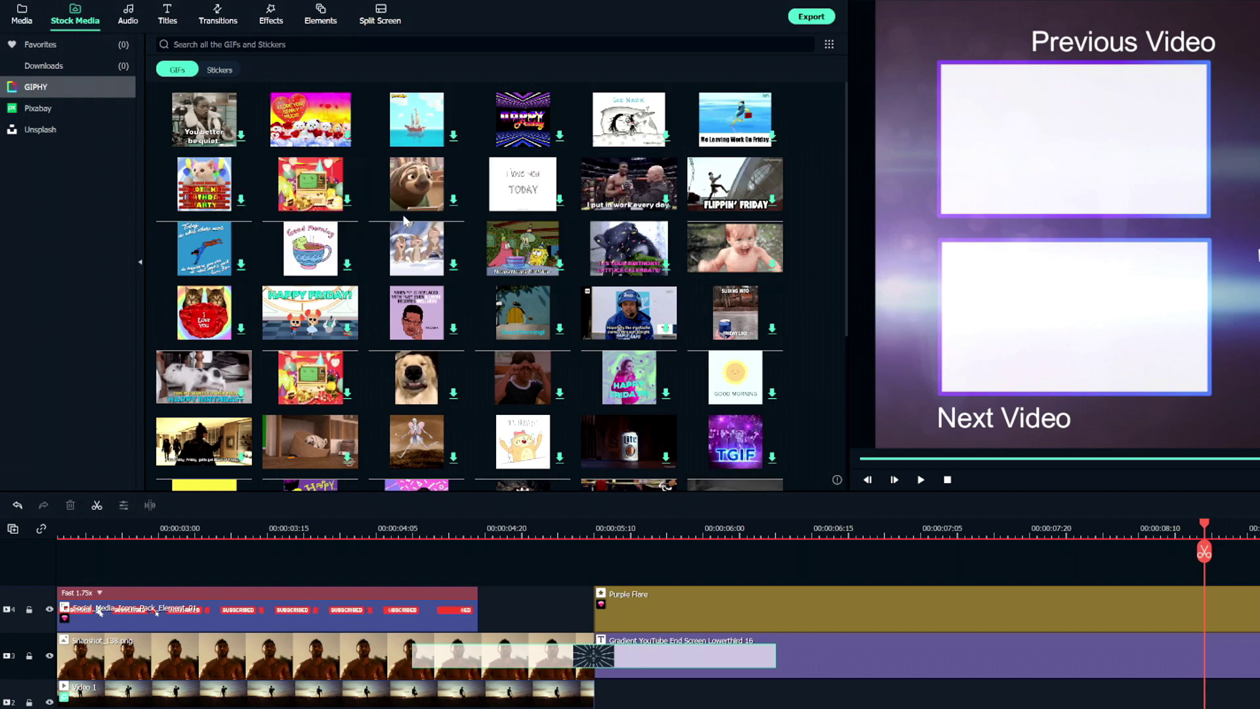
scroll(492, 265, down, 5)
scroll(342, 231, up, 5)
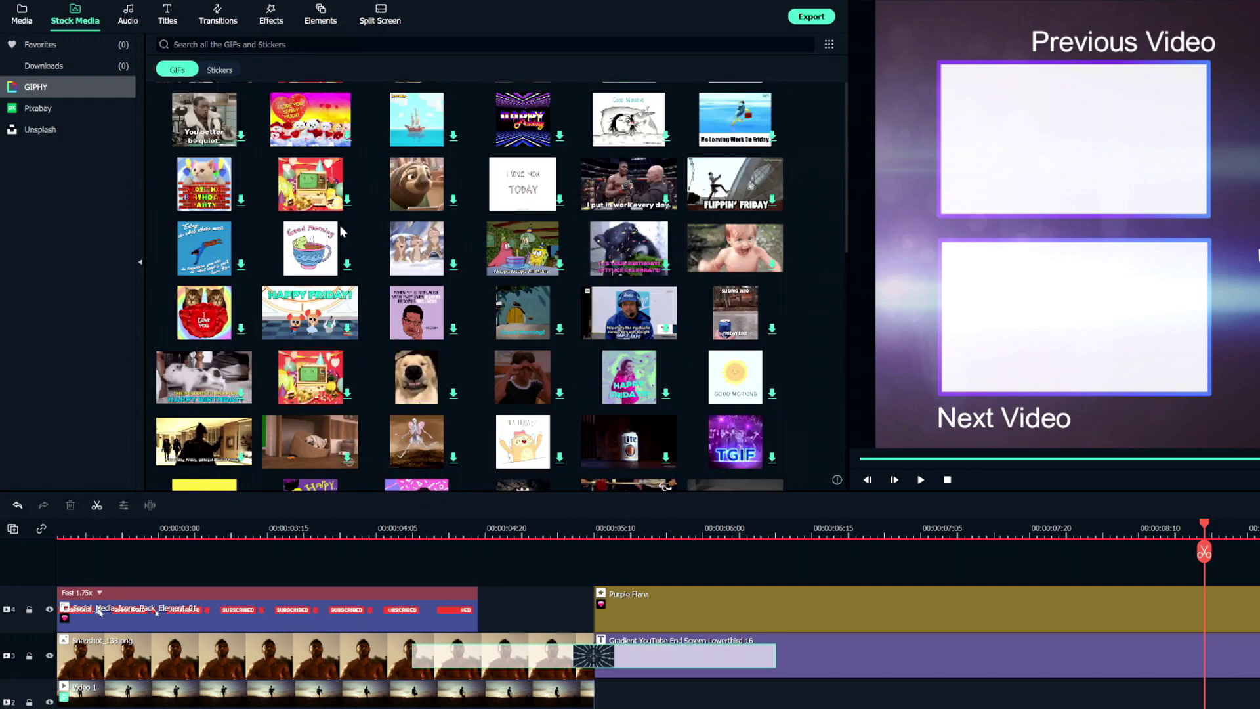
scroll(705, 555, down, 4)
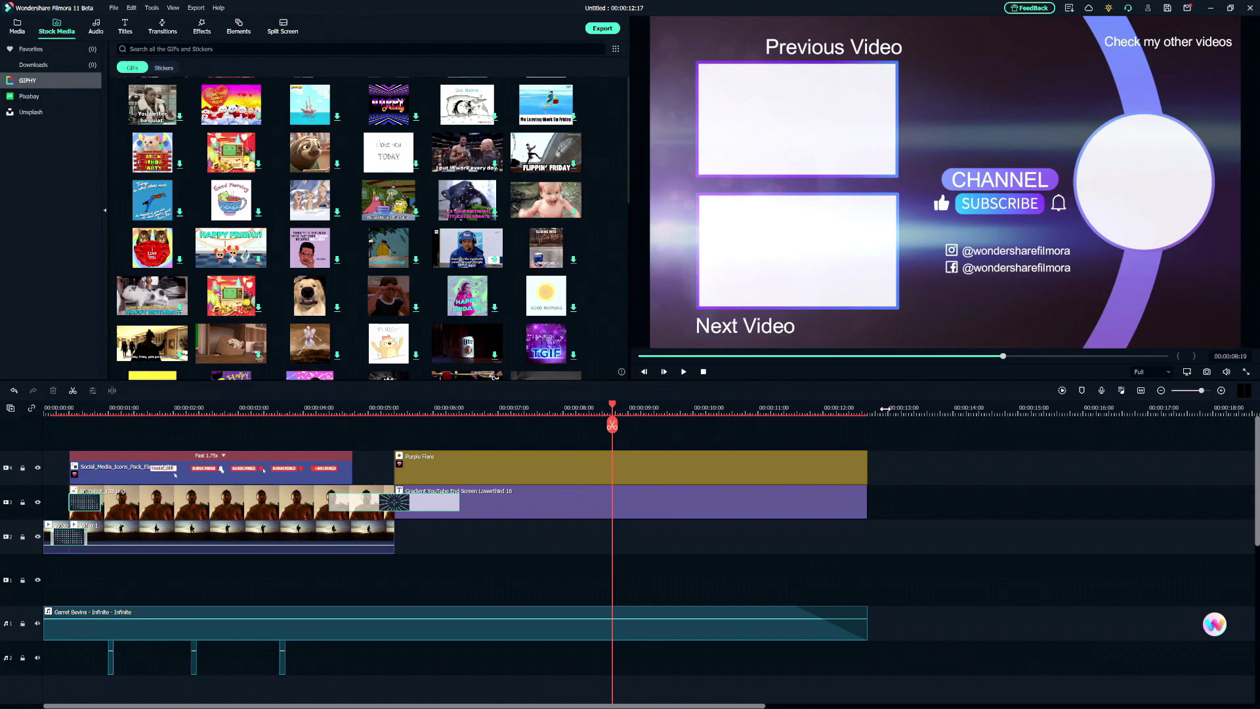
Step: Delete all remaining template clips from the timeline
drag(891, 435, 20, 701)
key(Delete)
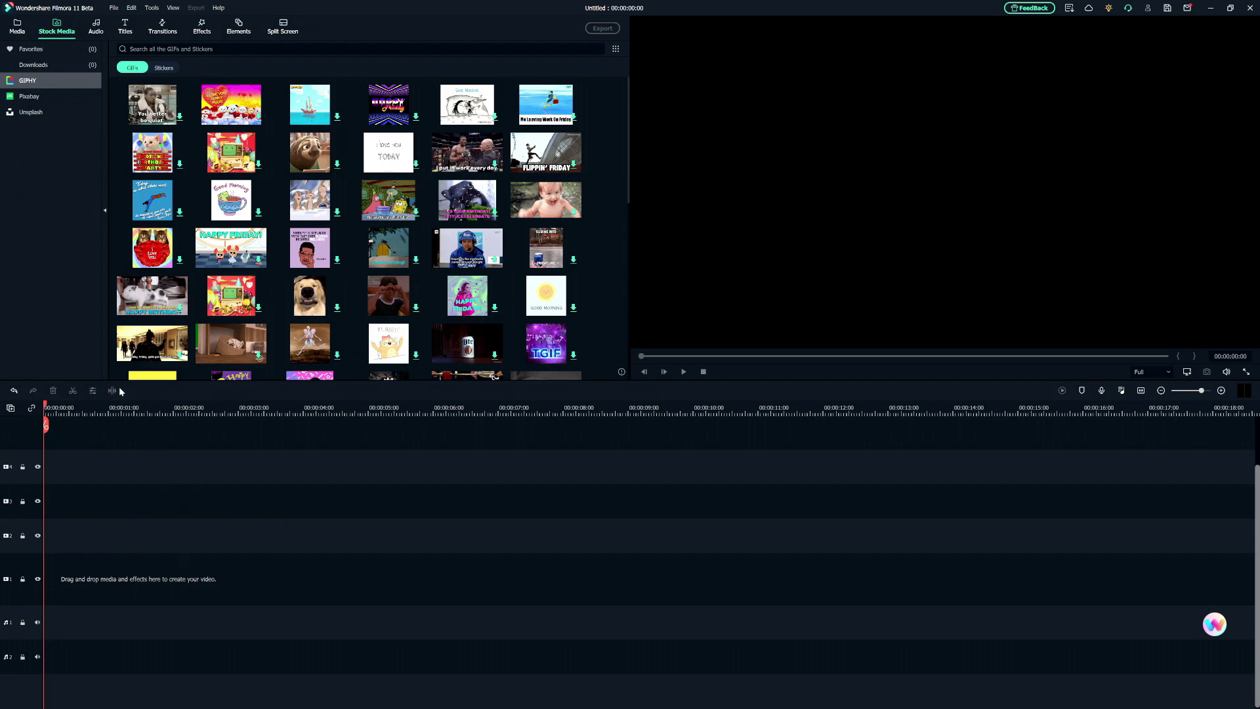
Step: Add the "i love you TODAY" GIF from GIPHY to the start of the timeline and scrub through it
scroll(368, 171, down, 10)
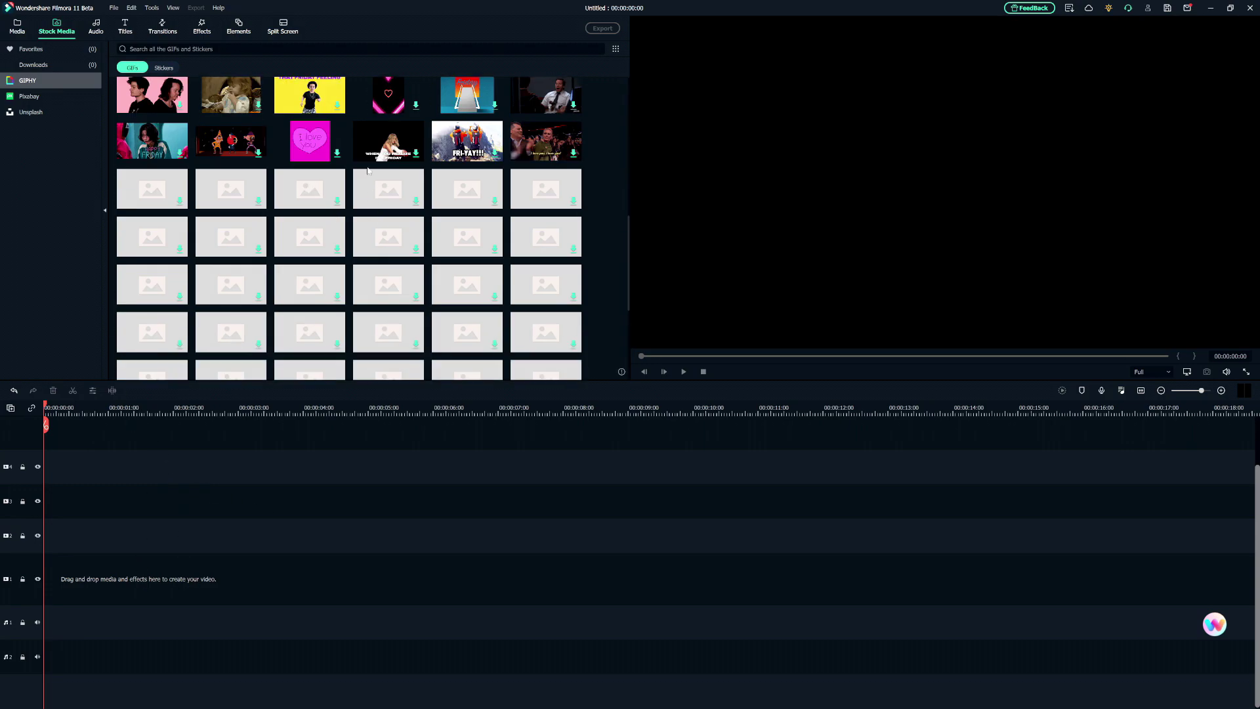
scroll(236, 154, up, 5)
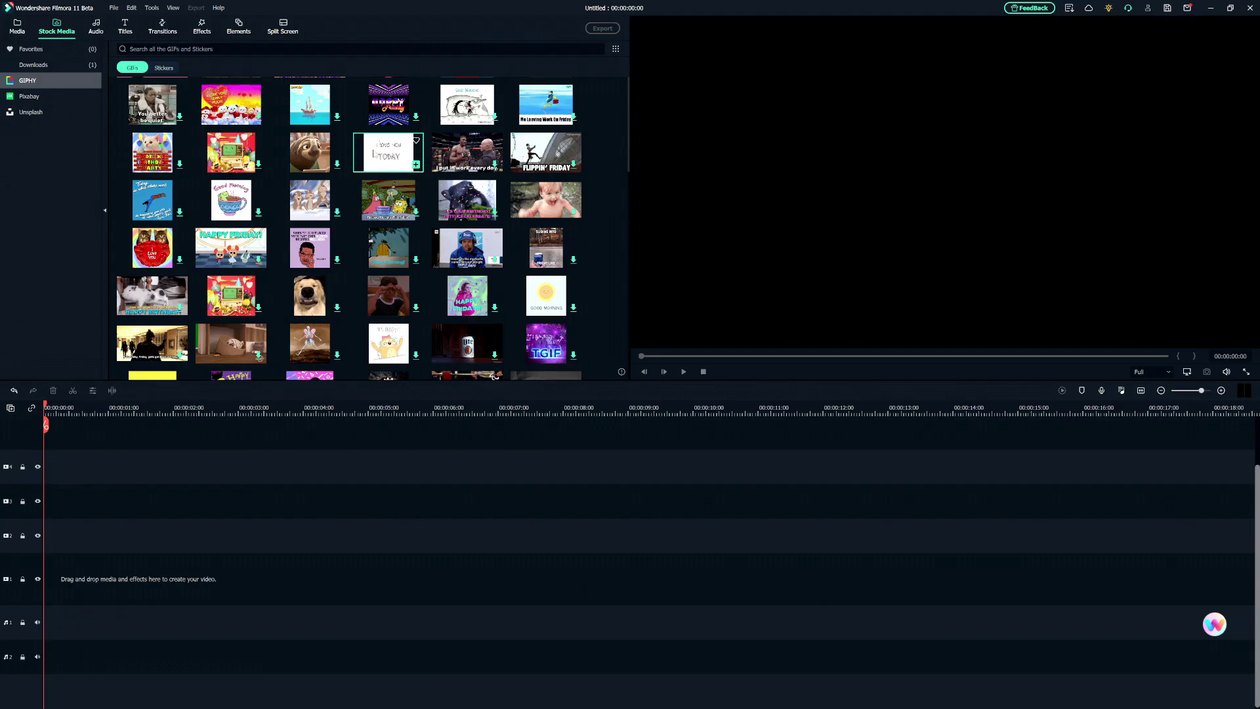
drag(635, 263, 28, 502)
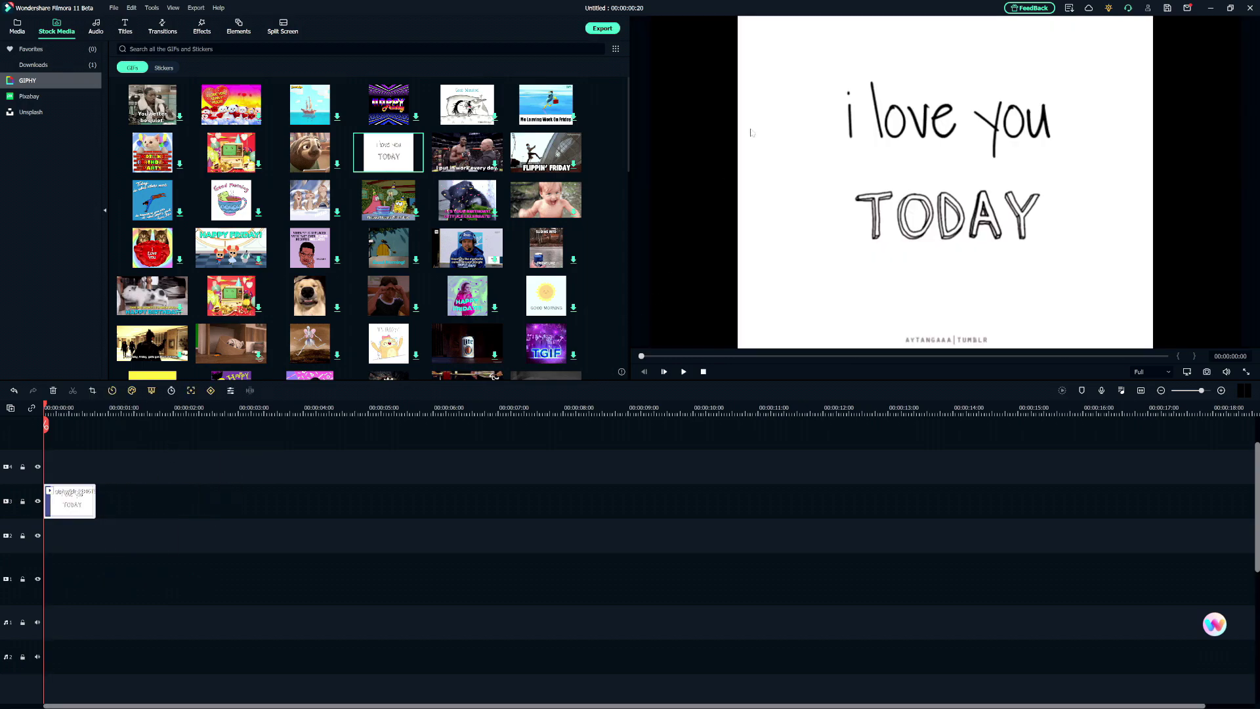
click(65, 407)
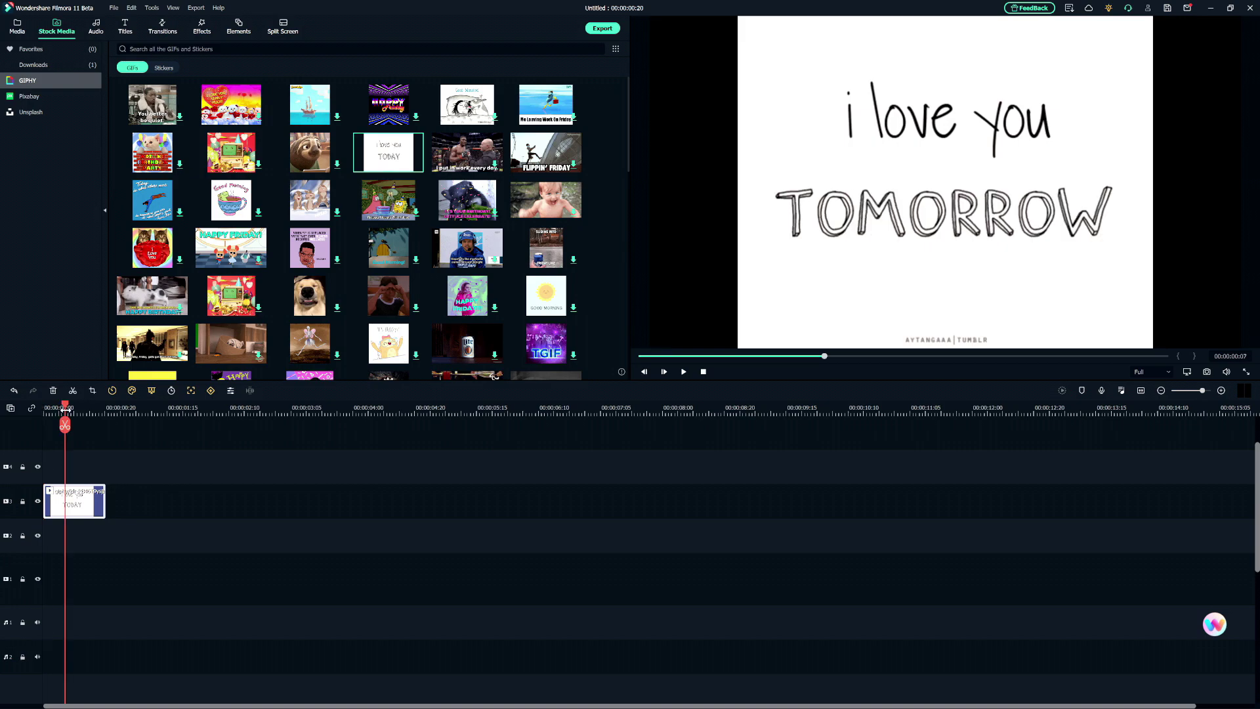
drag(65, 407, 103, 408)
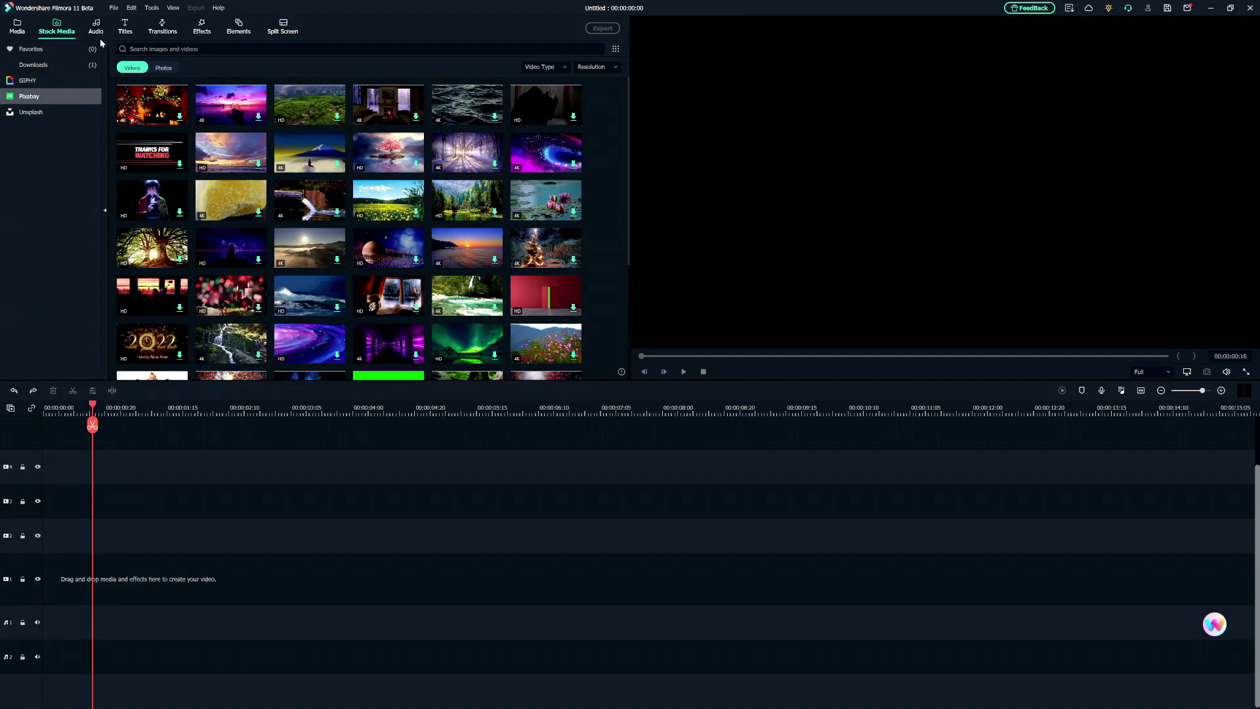
Step: Add the Blue city lights track from the Rock audio category to the timeline at the playhead
click(96, 28)
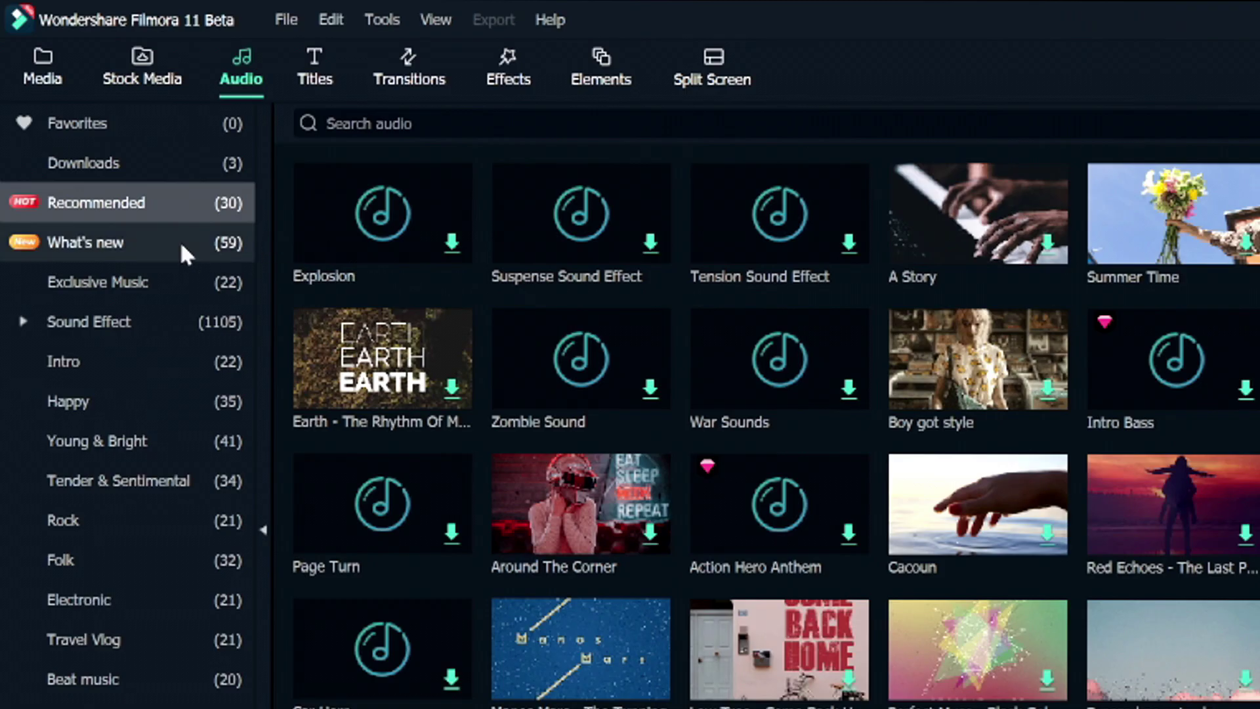
click(71, 249)
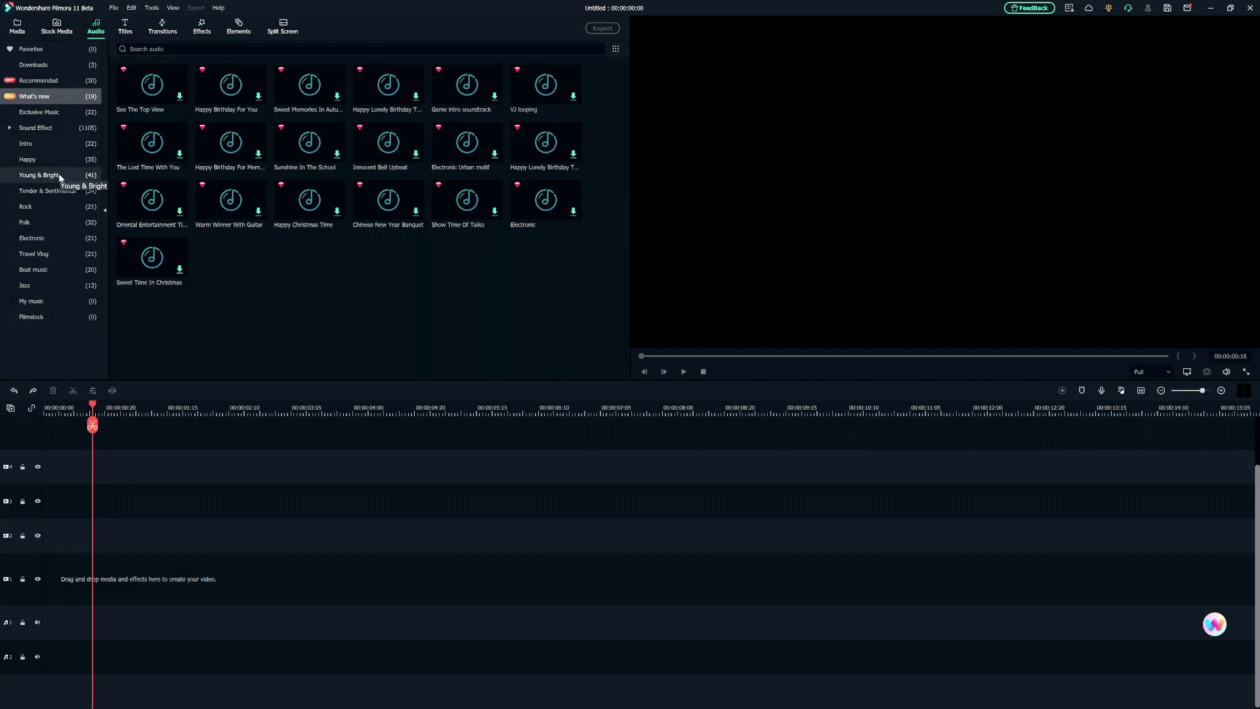
click(56, 207)
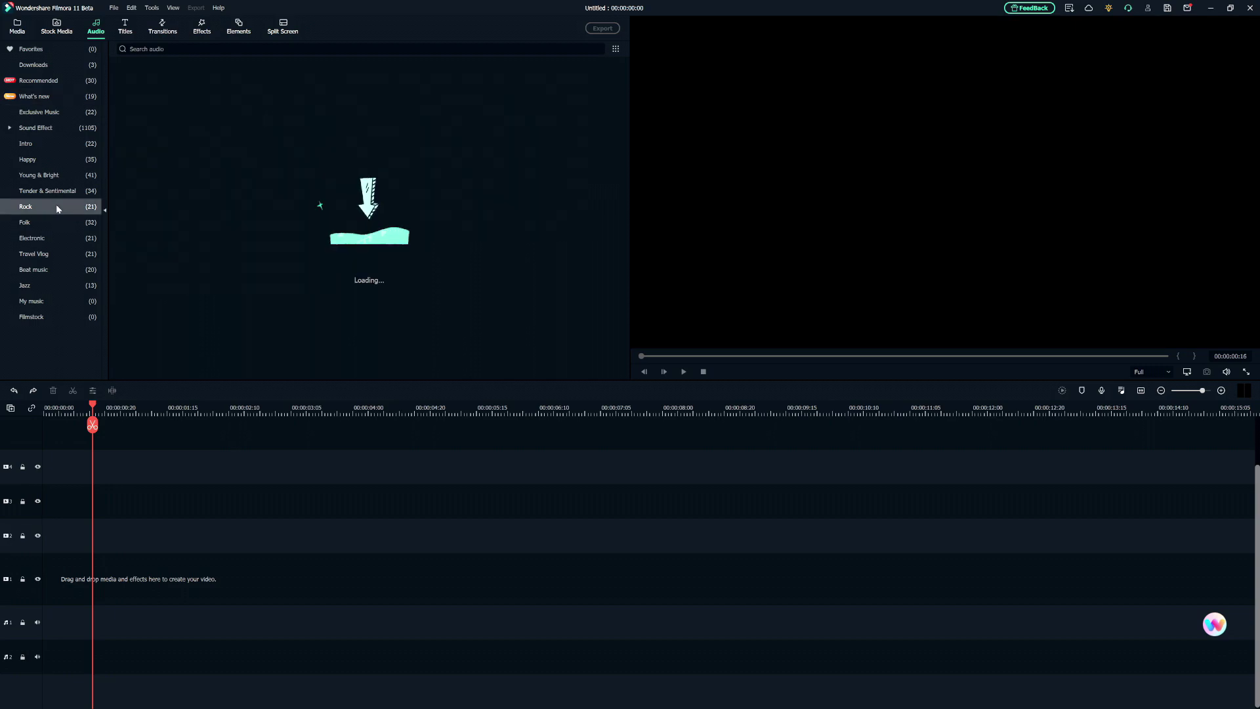
drag(87, 441, 105, 476)
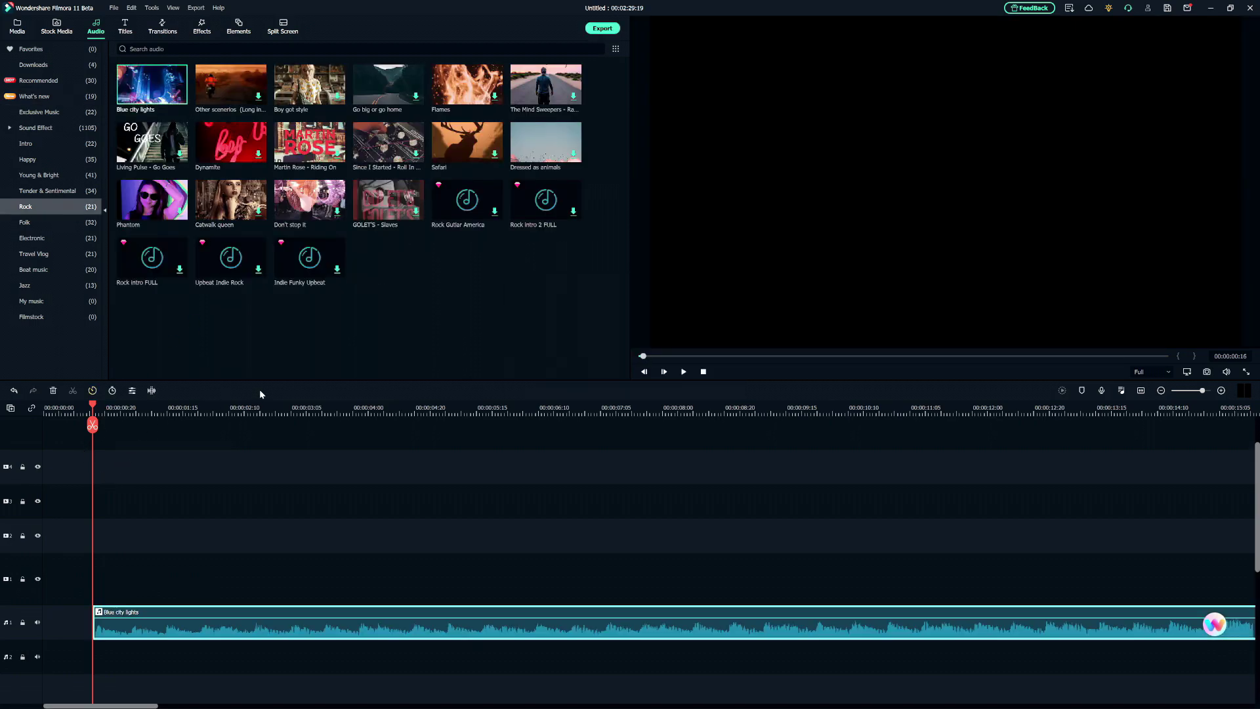
scroll(210, 423, down, 2)
Step: Play the Blue city lights track to hear parts of it, and stop playback
click(304, 423)
key(space)
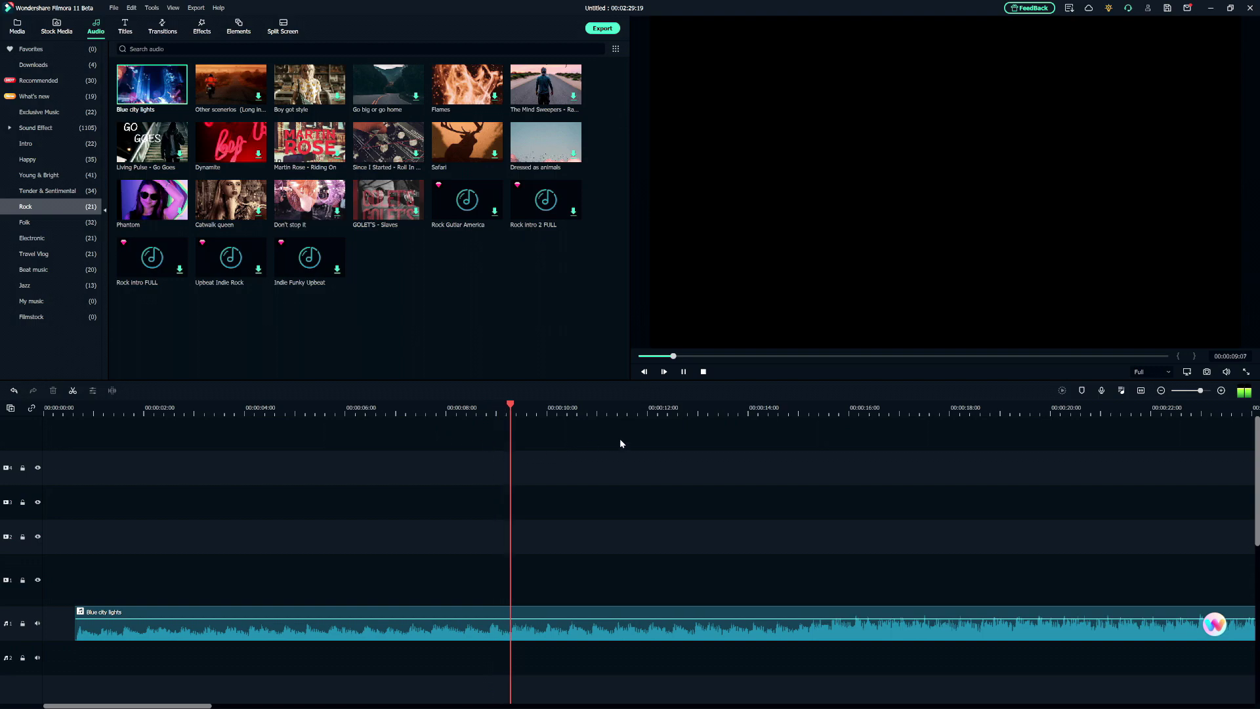
scroll(596, 427, down, 1)
scroll(596, 430, down, 1)
click(418, 407)
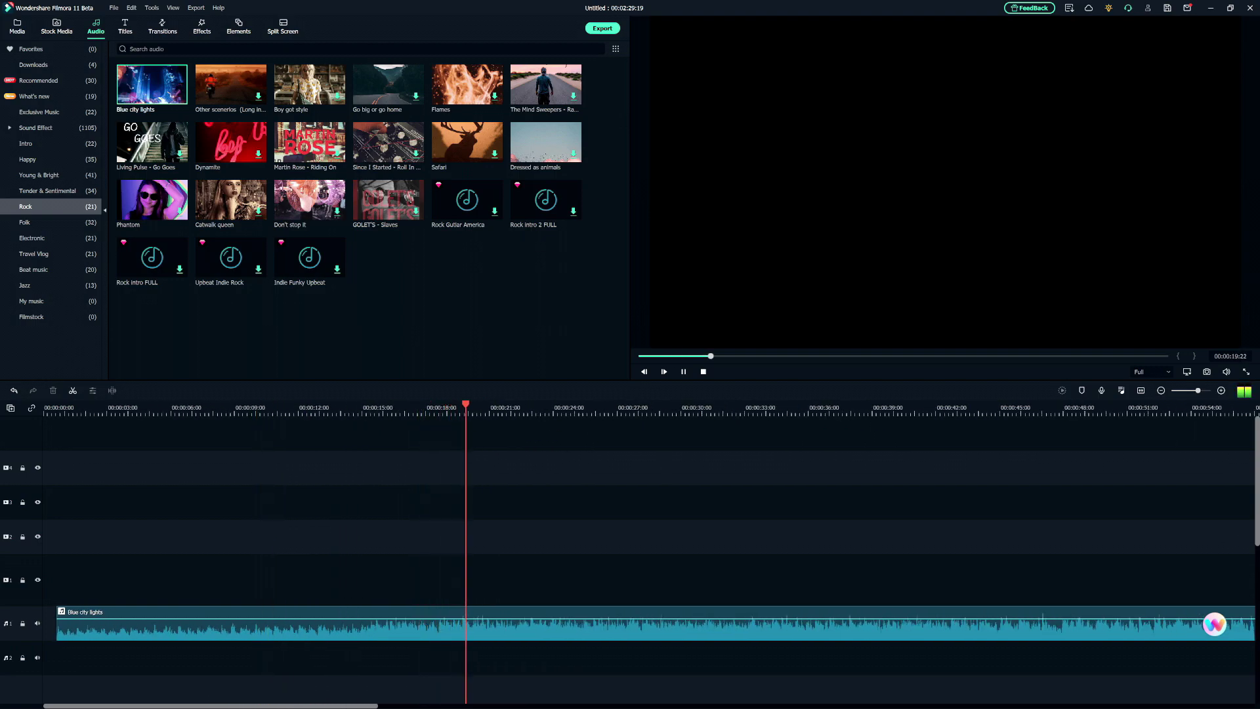
key(space)
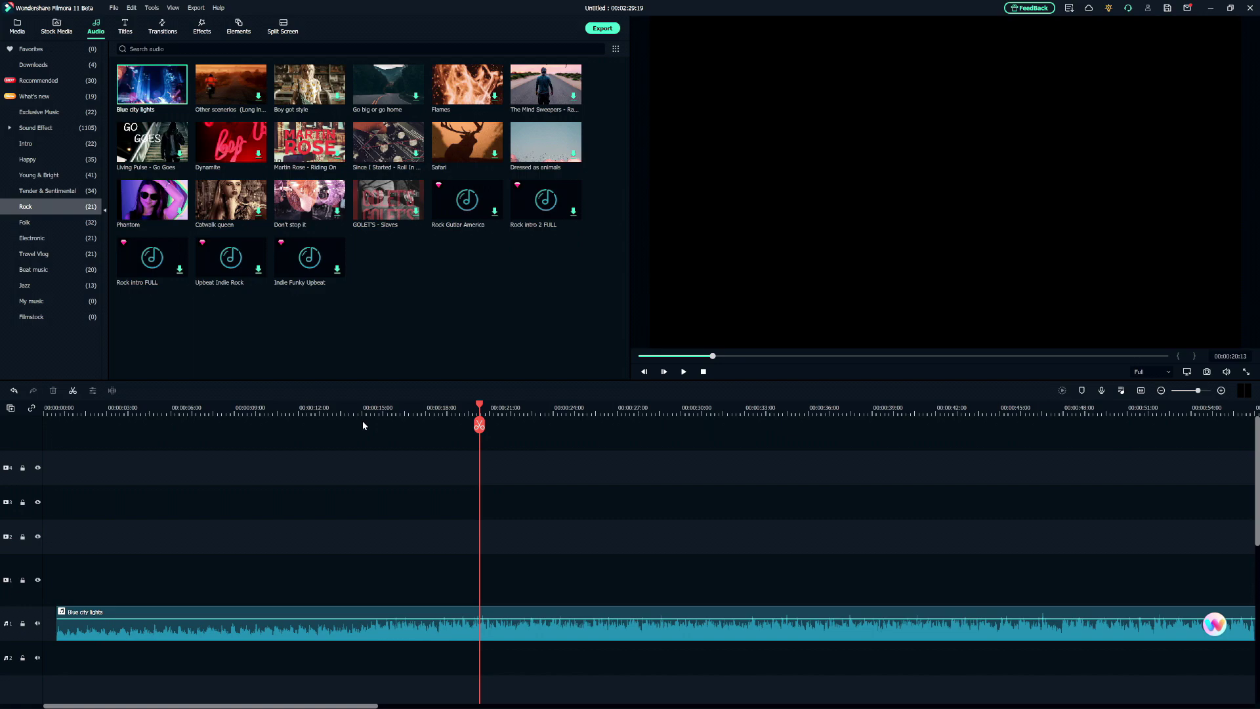
Step: Delete the Blue city lights track from the timeline
click(431, 628)
key(Delete)
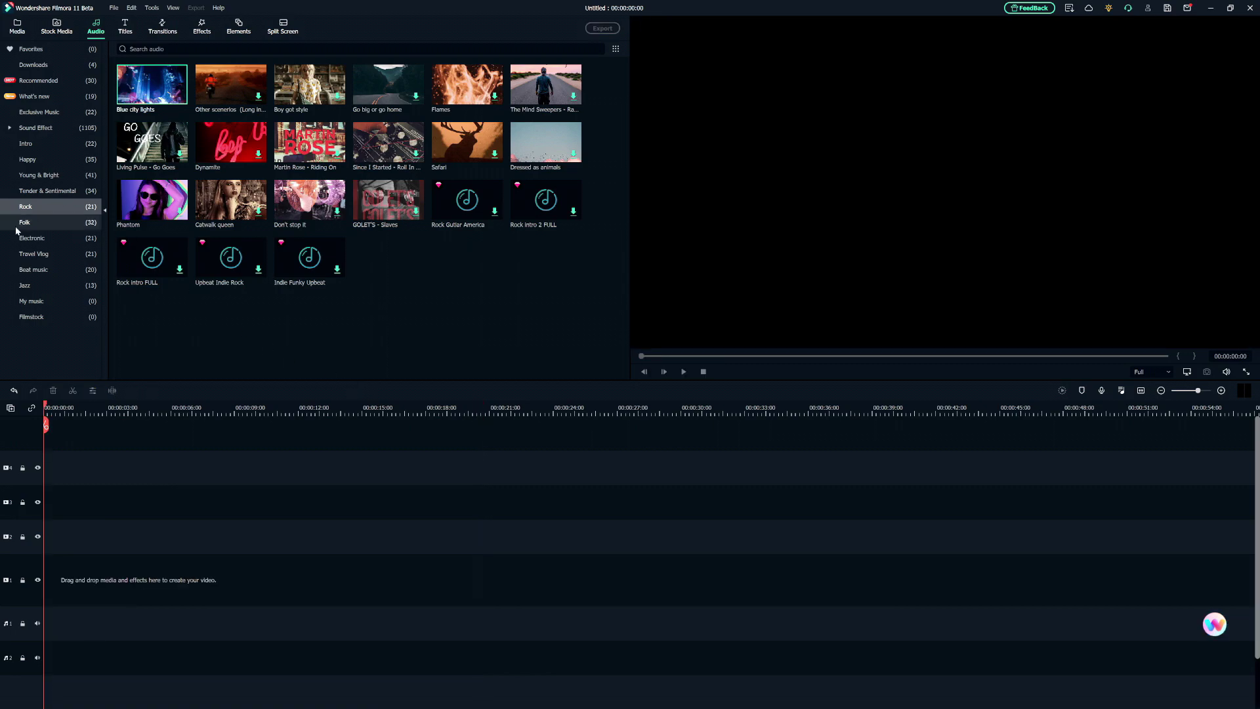
Step: Look through the What's new and Exclusive Music categories of the audio library
click(46, 99)
click(39, 113)
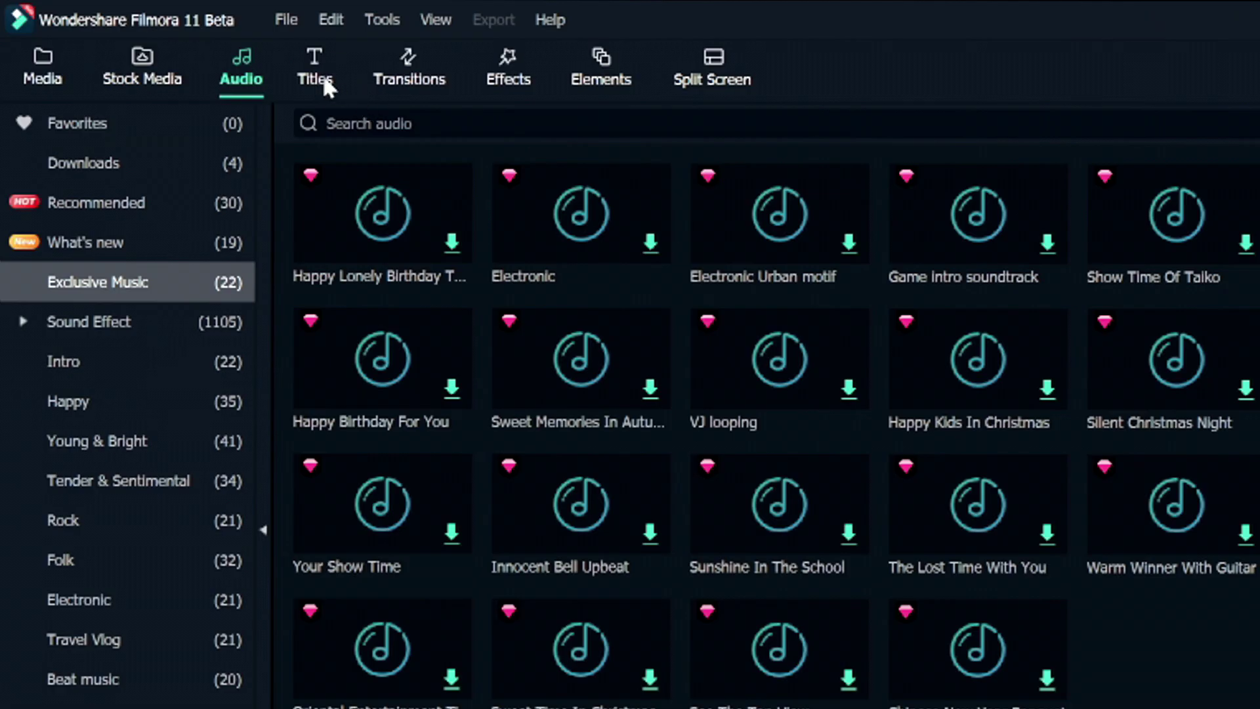
Step: Download the first Channel Subscribe Pack title from the Recommended titles and add it to the start of the uppermost video track
click(328, 82)
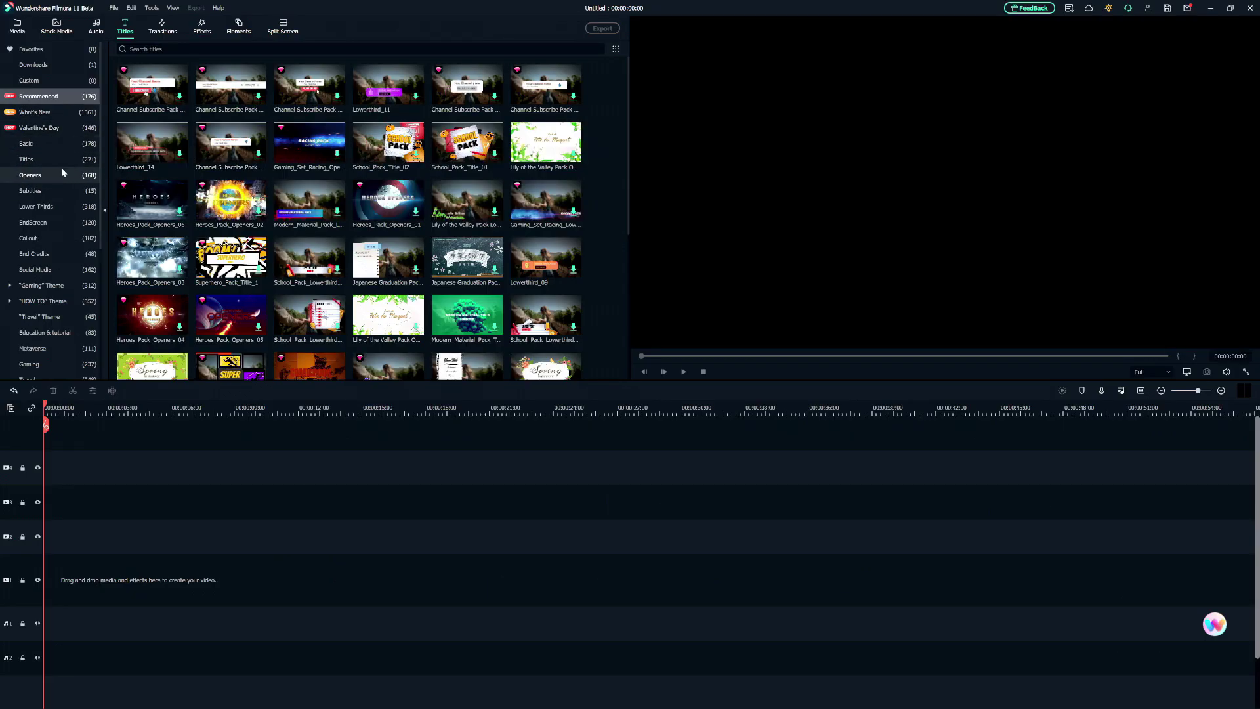
click(172, 99)
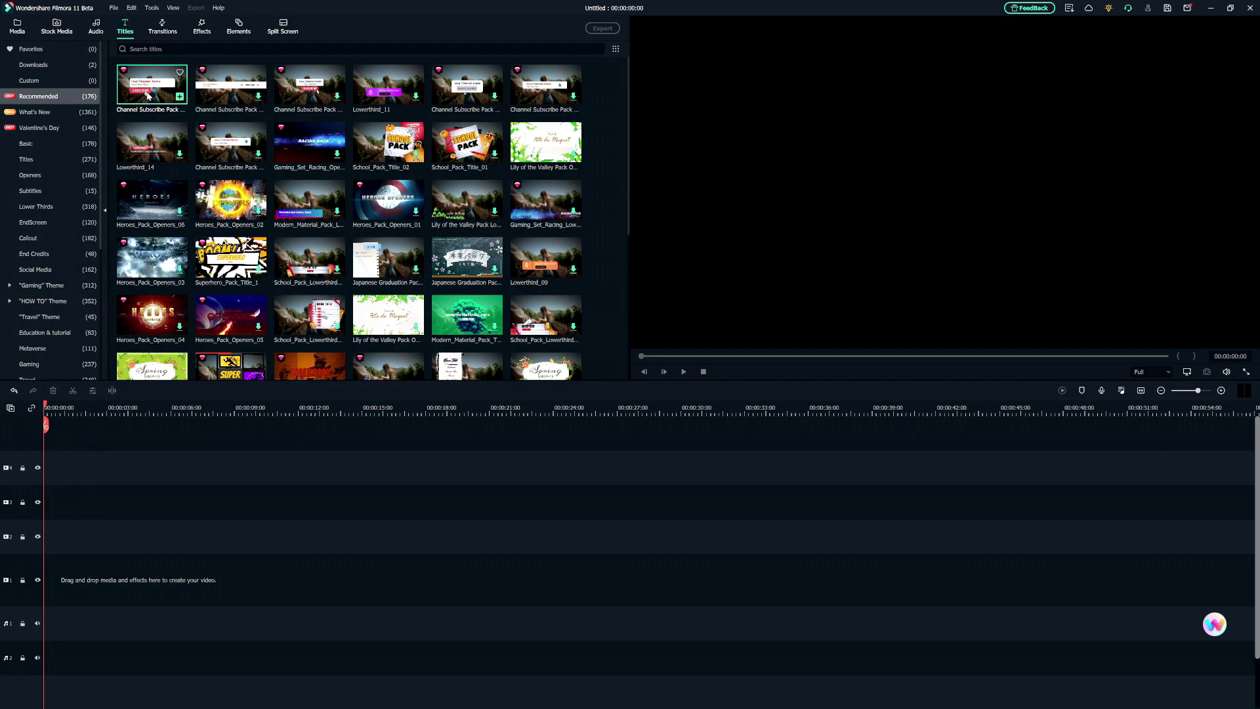
drag(150, 95, 65, 467)
Step: Play the subscribe title from its start, and place the playhead at 00:00:01:23 within it
click(61, 409)
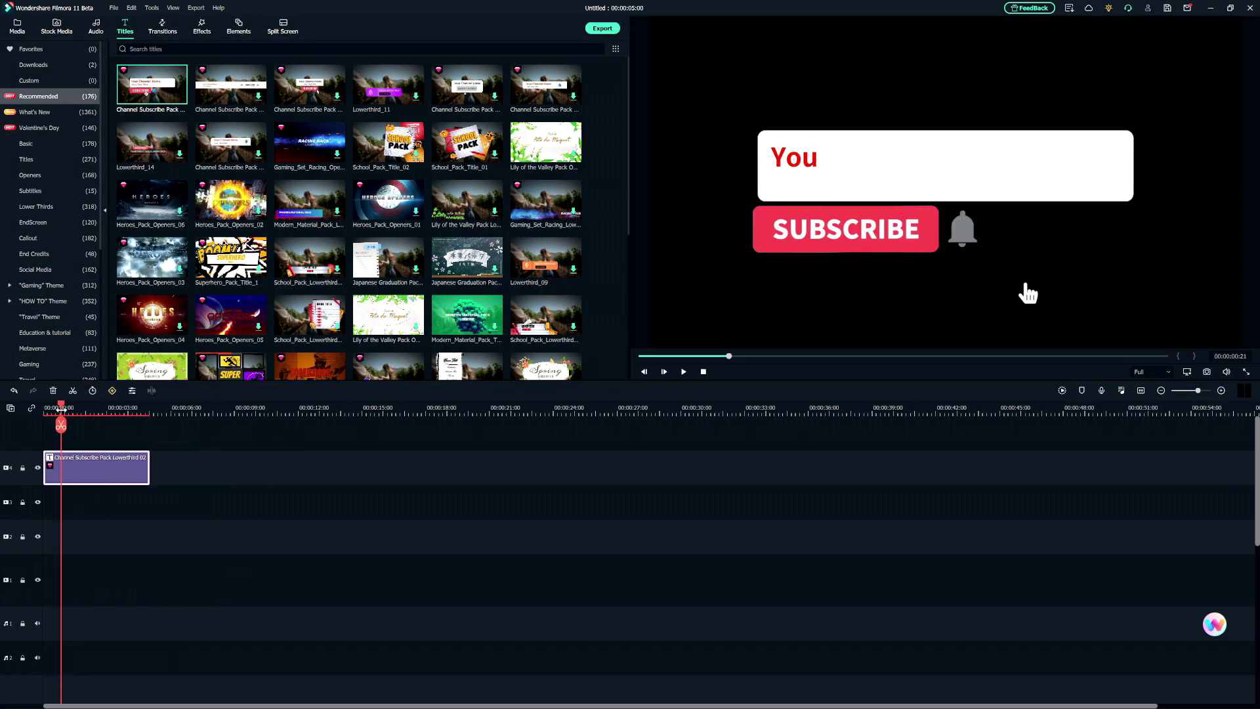
key(ctrl+minus)
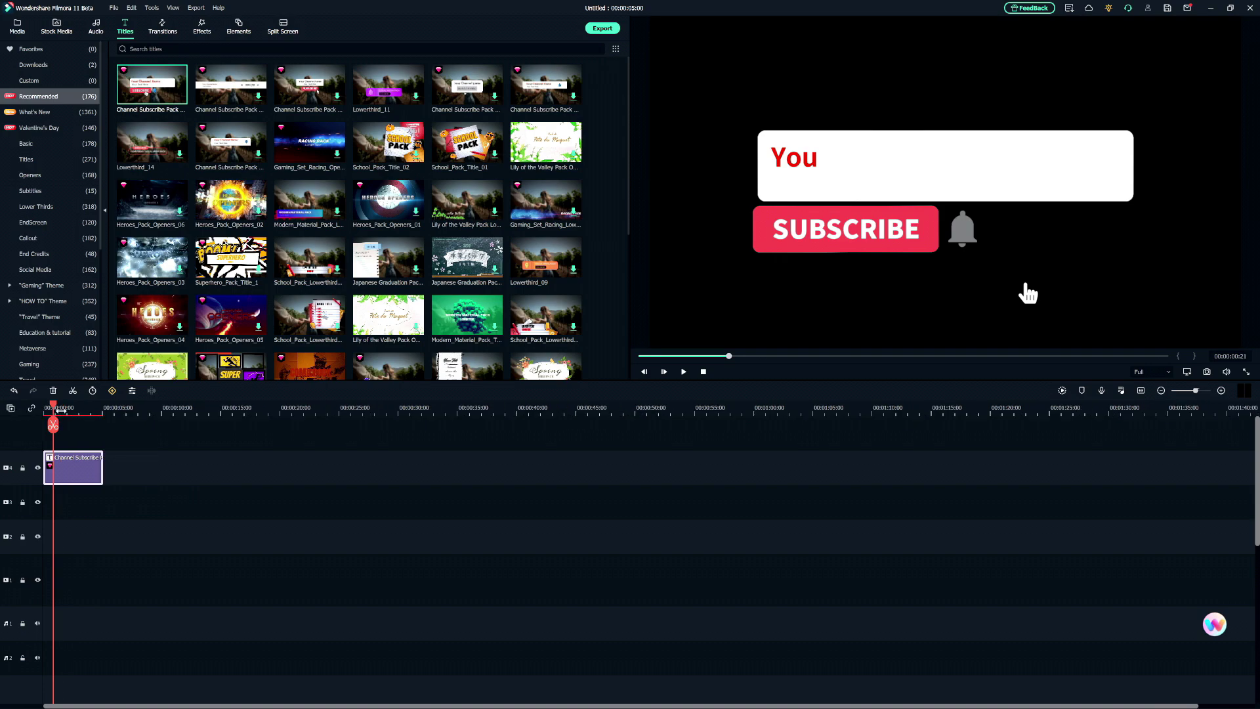
drag(61, 410, 43, 420)
key(space)
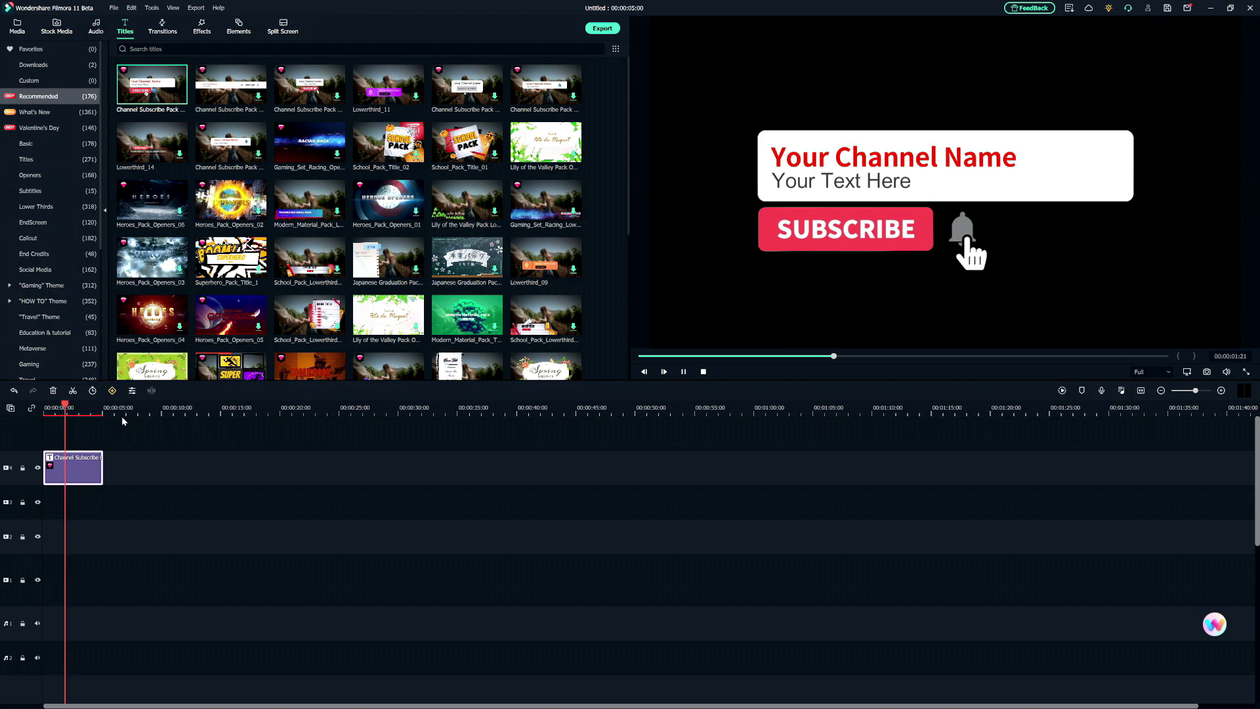
key(space)
key(ctrl+plus)
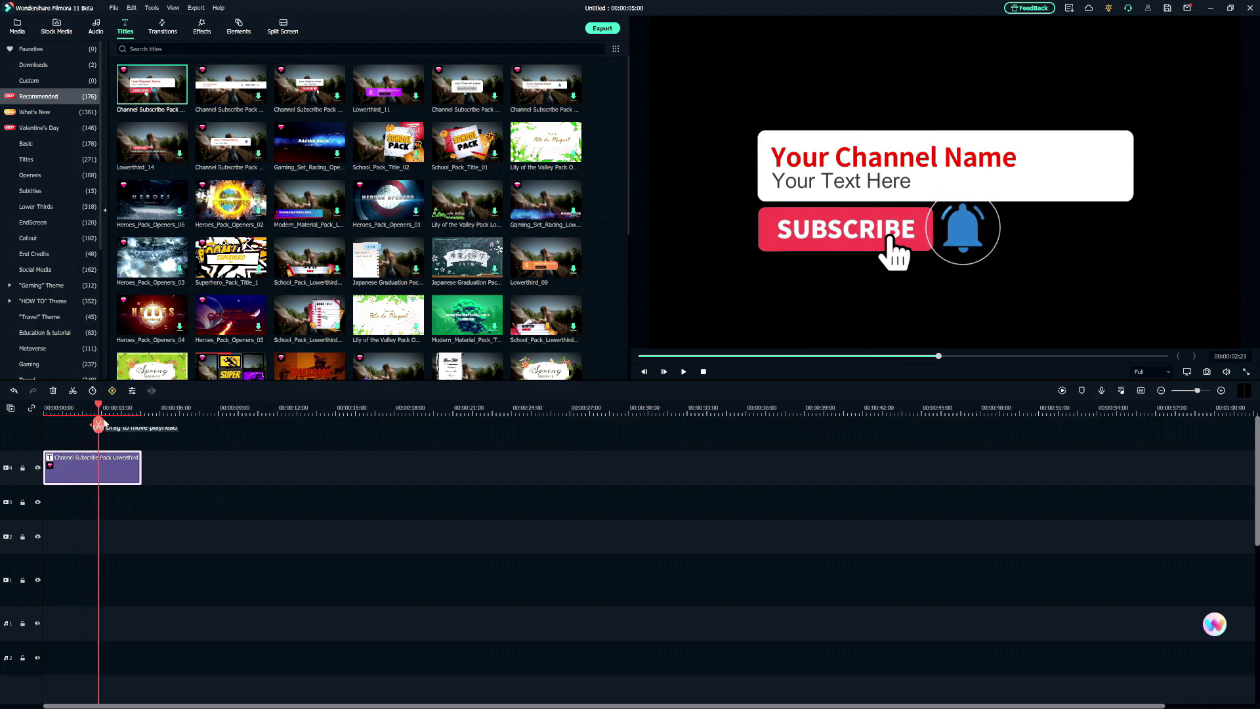
key(ctrl+plus)
click(102, 423)
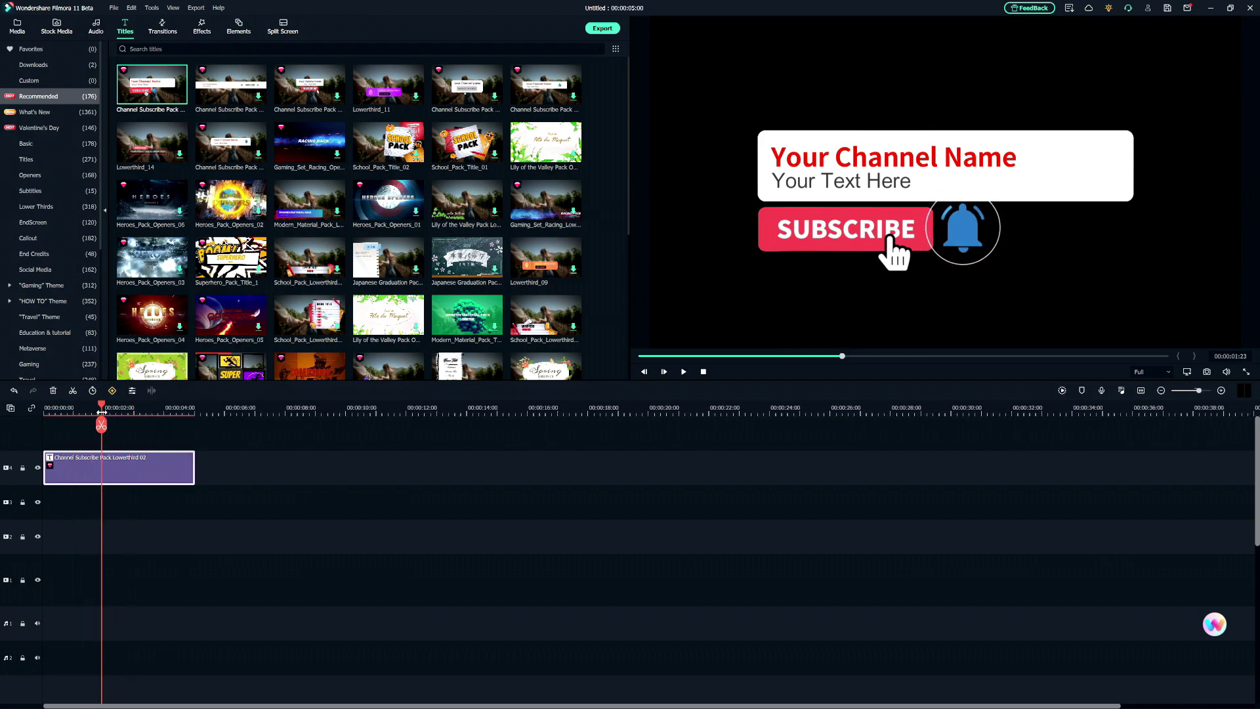
Step: Open the title's "Your Channel Name" line in the advanced text editor and select its whole text
click(870, 161)
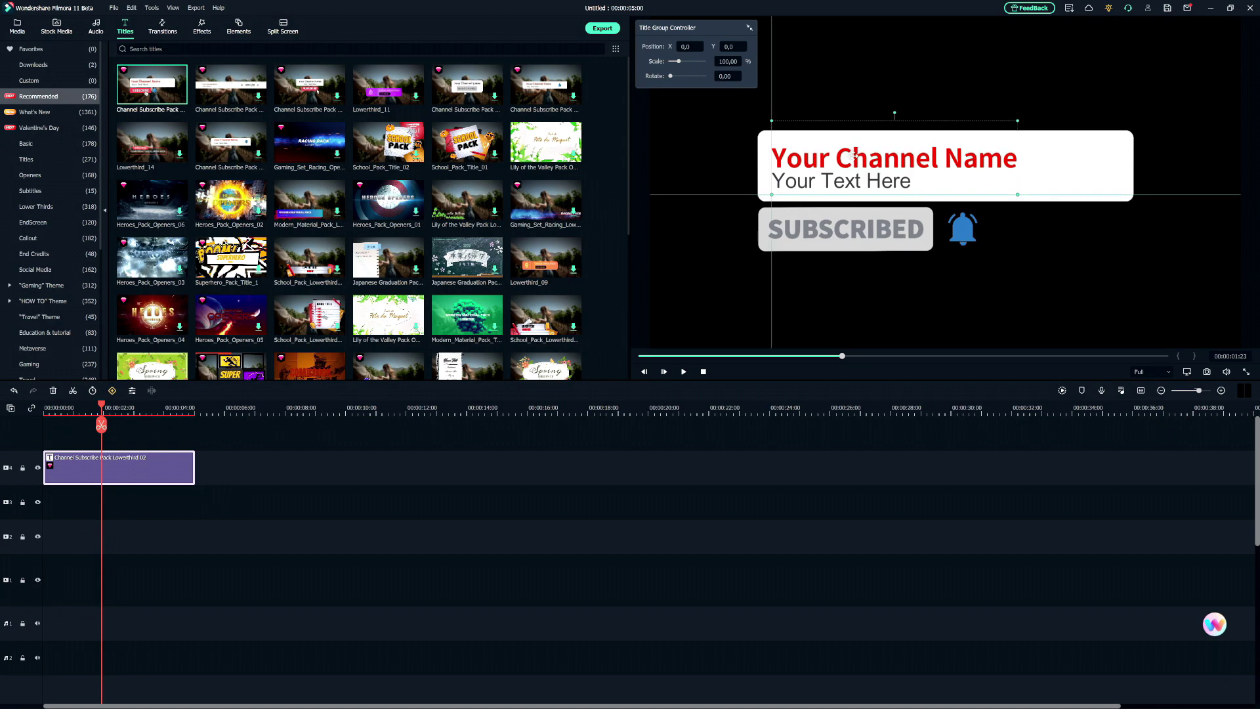
double_click(872, 152)
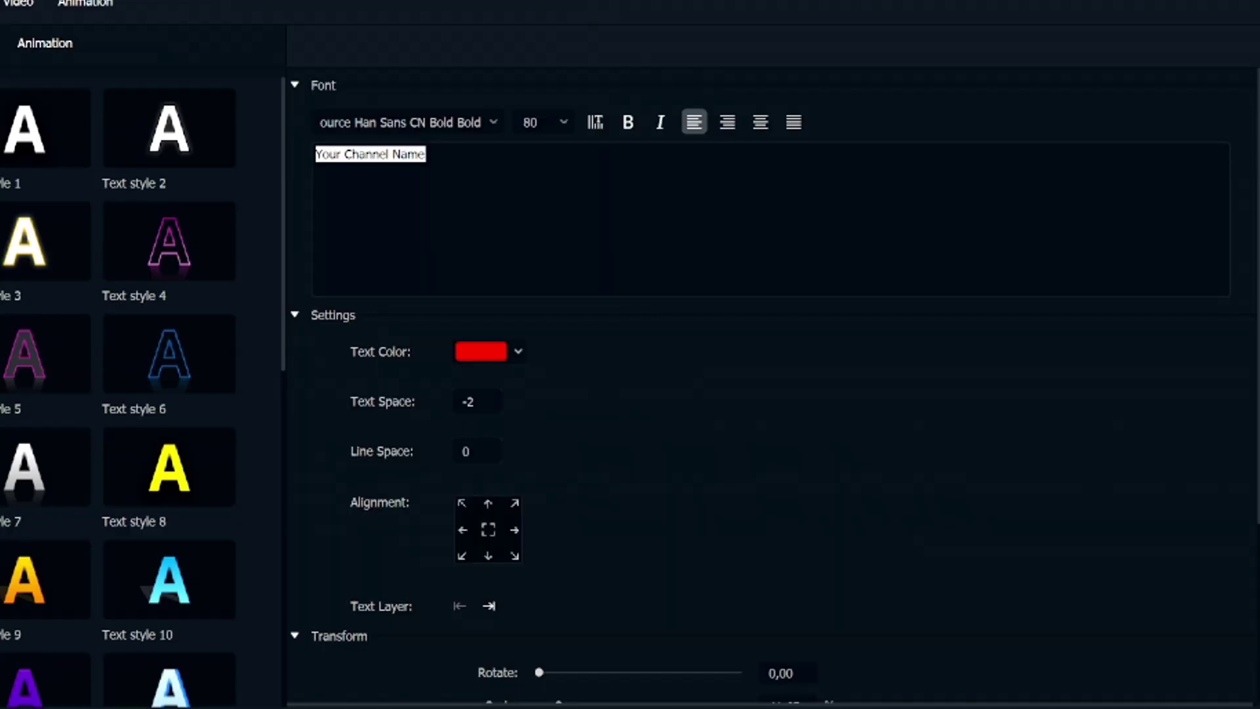
click(232, 97)
key(ctrl+shift+Left)
key(ctrl+shift+Left)
key(ctrl+shift+Left)
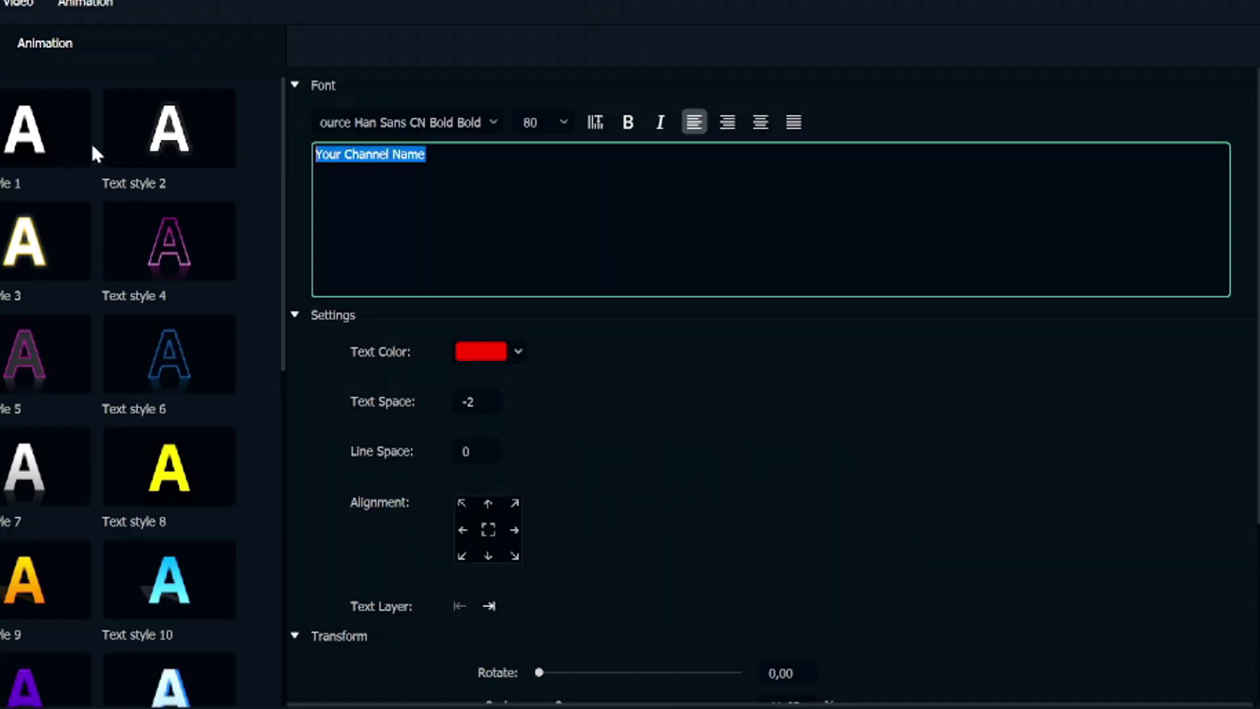
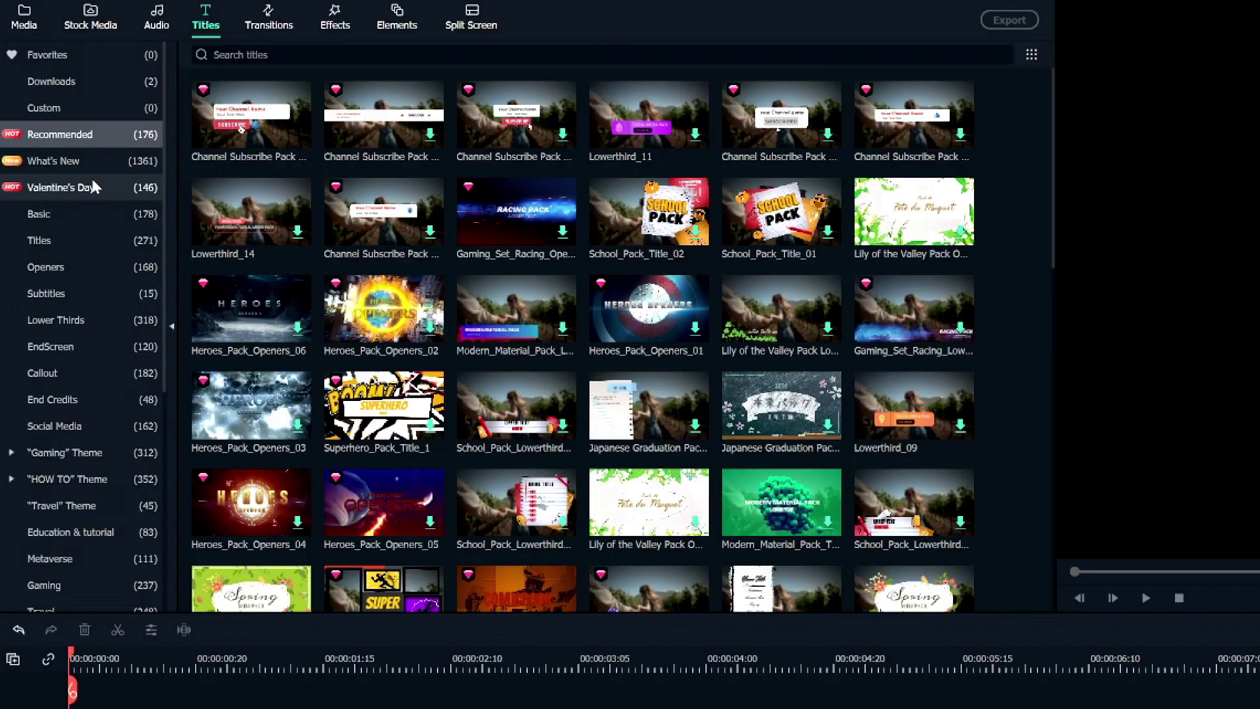
Step: Browse the title designs in the What's New category, and switch to the transitions library
click(93, 163)
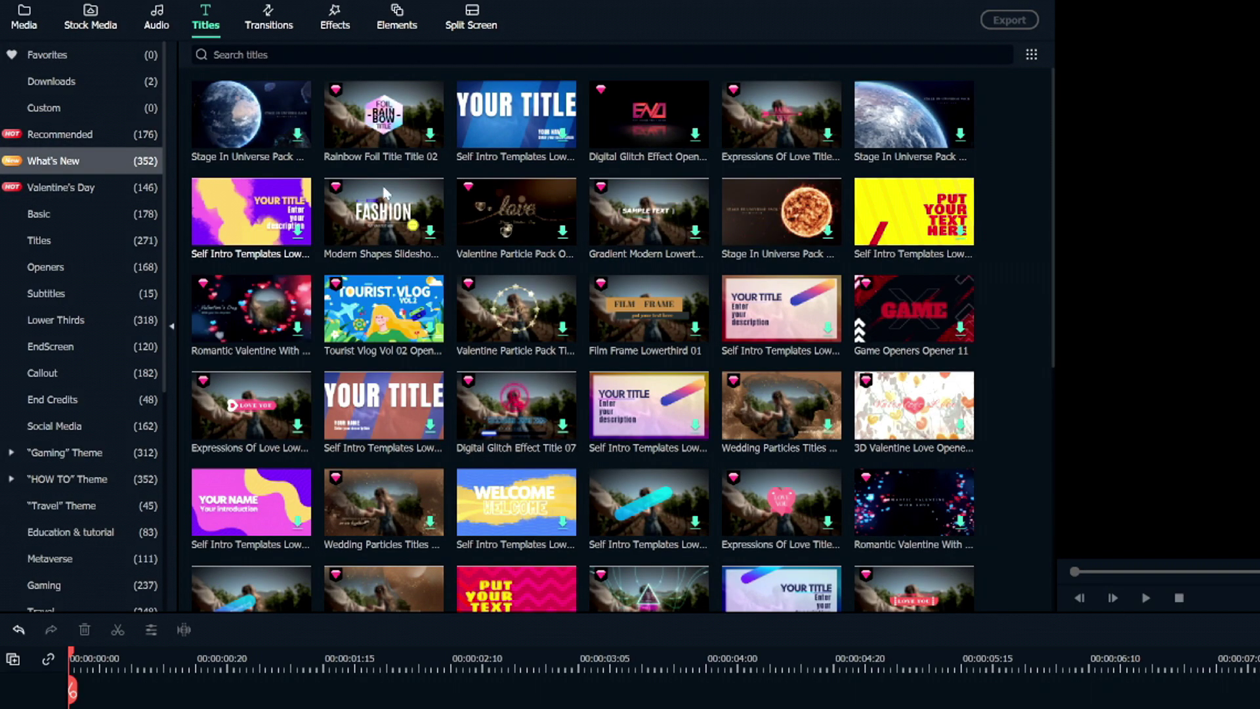
scroll(521, 372, down, 10)
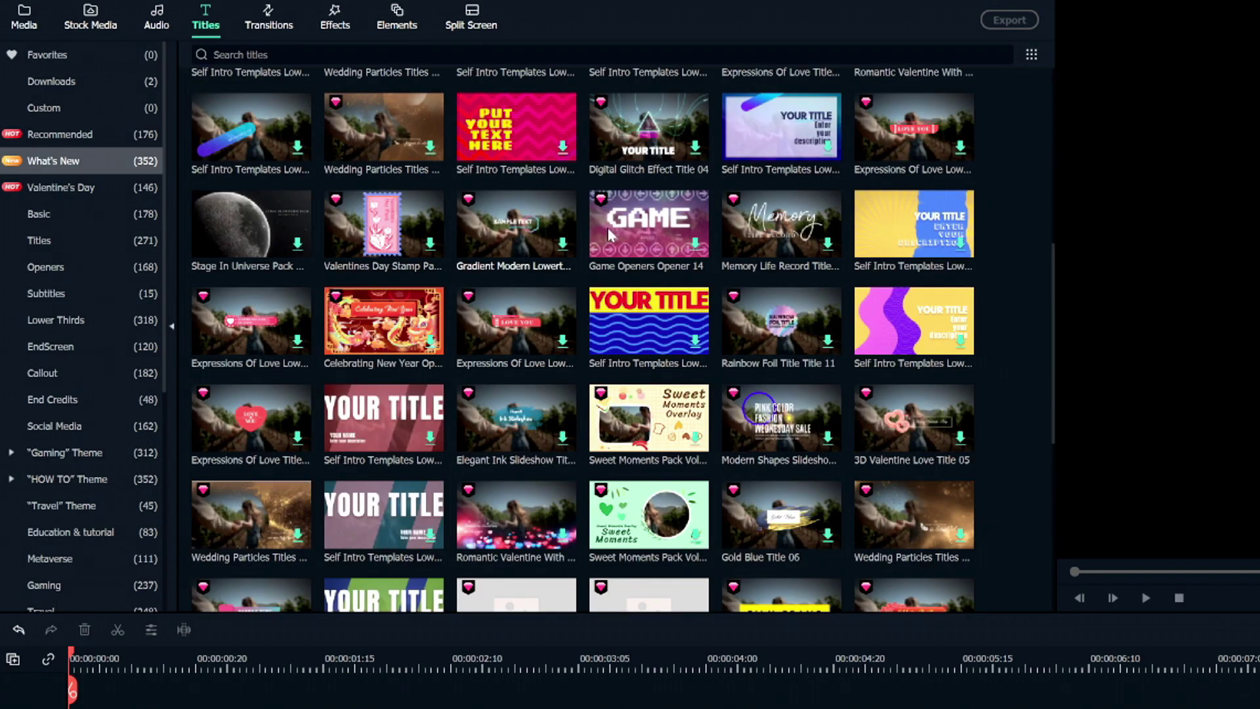
scroll(788, 265, down, 10)
scroll(789, 266, down, 10)
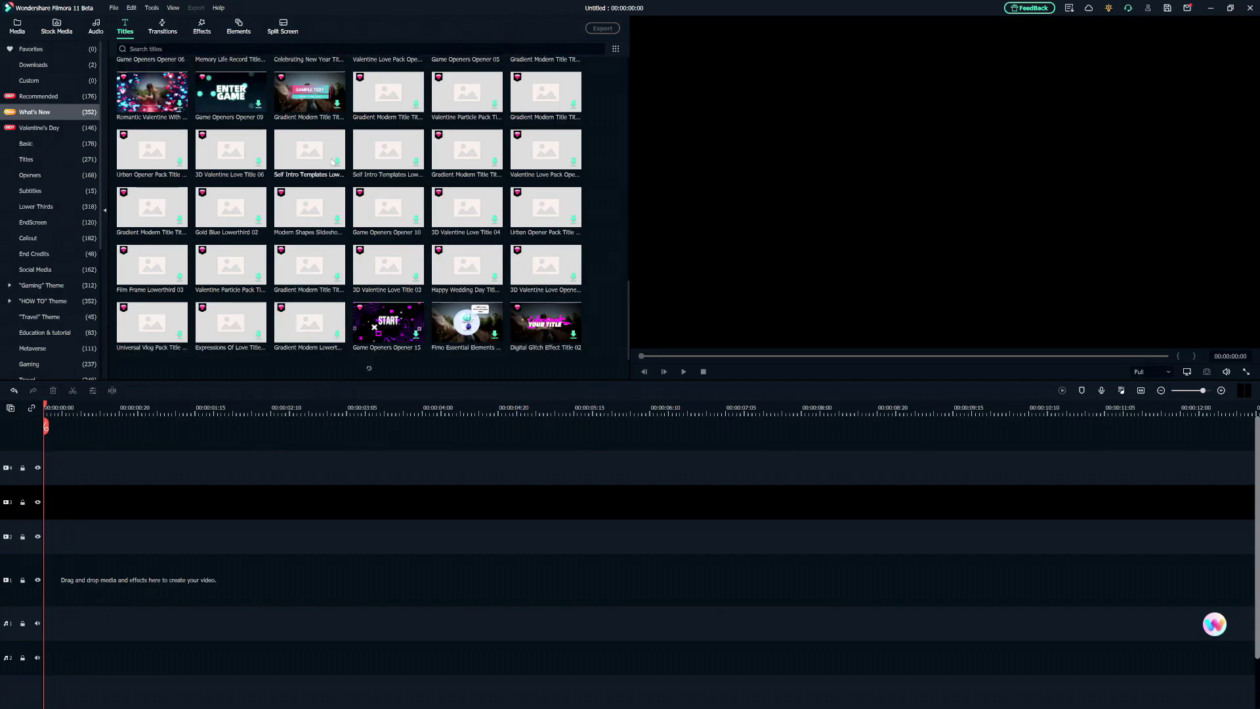
scroll(332, 162, down, 5)
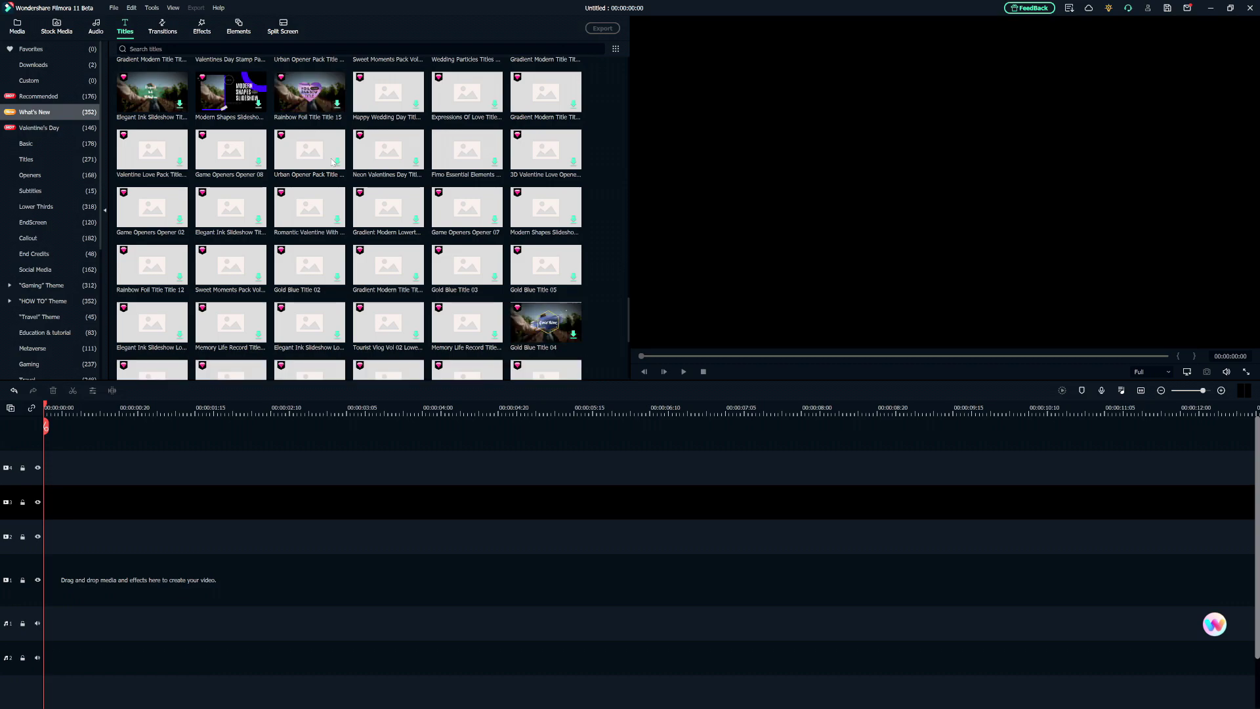
scroll(332, 162, down, 5)
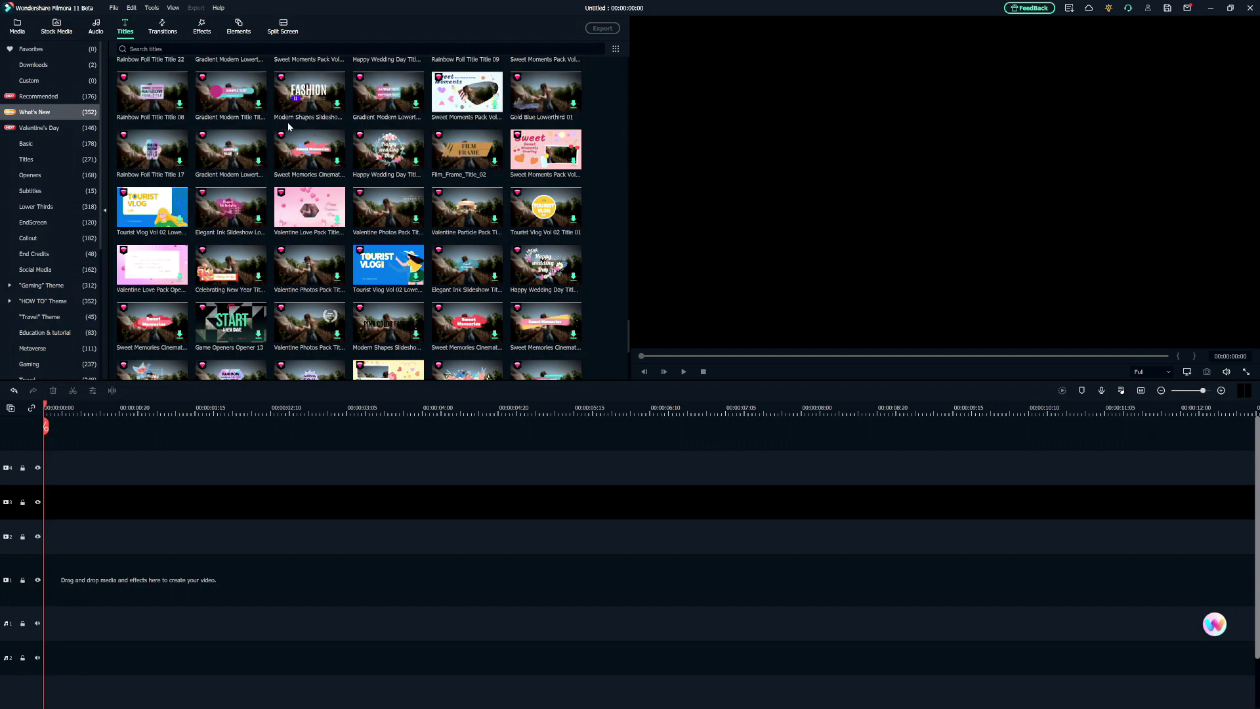
click(162, 26)
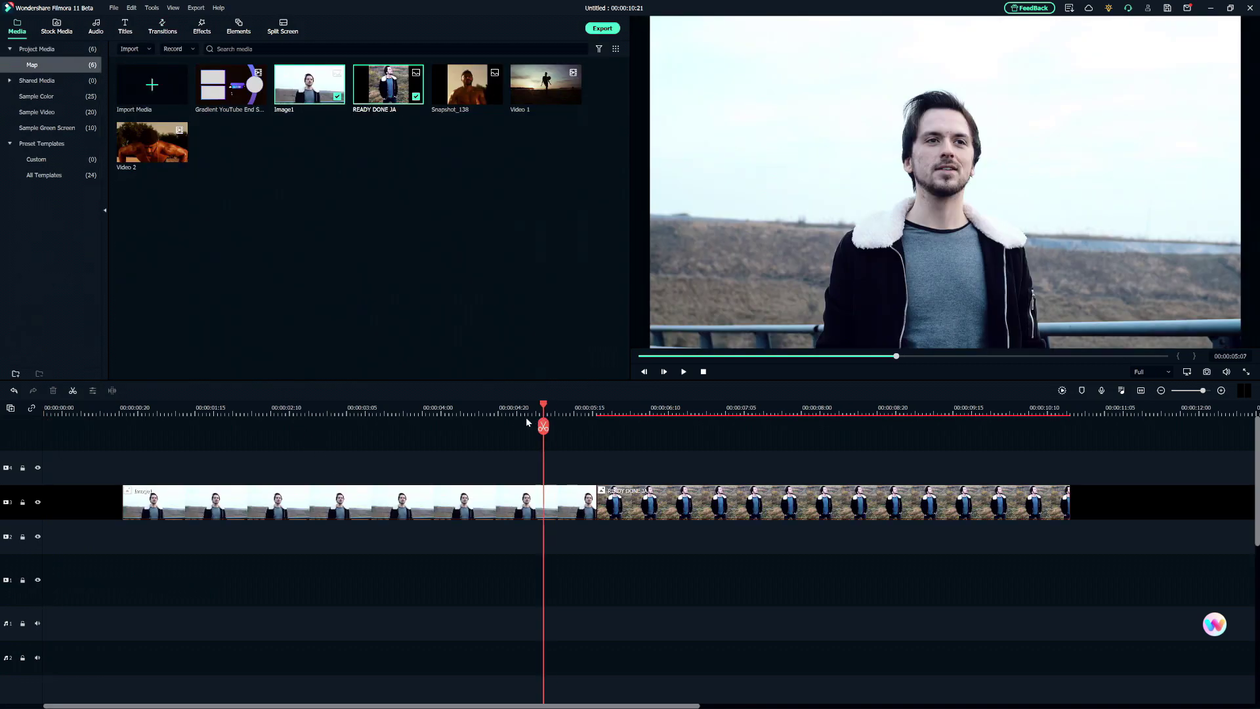
Step: Scrub from the Image1 clip into the READY DONE JA clip, and select the Image1 clip
drag(543, 427, 798, 425)
scroll(549, 491, down, 2)
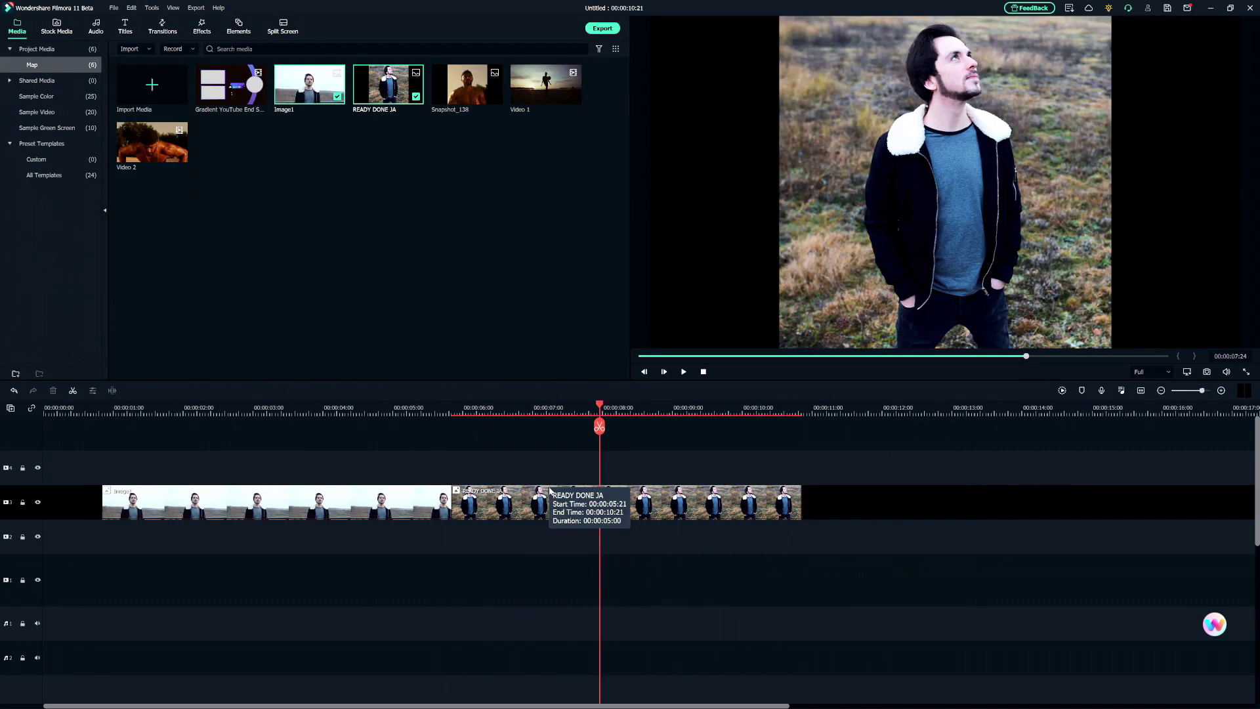
scroll(258, 506, right, 2)
click(150, 502)
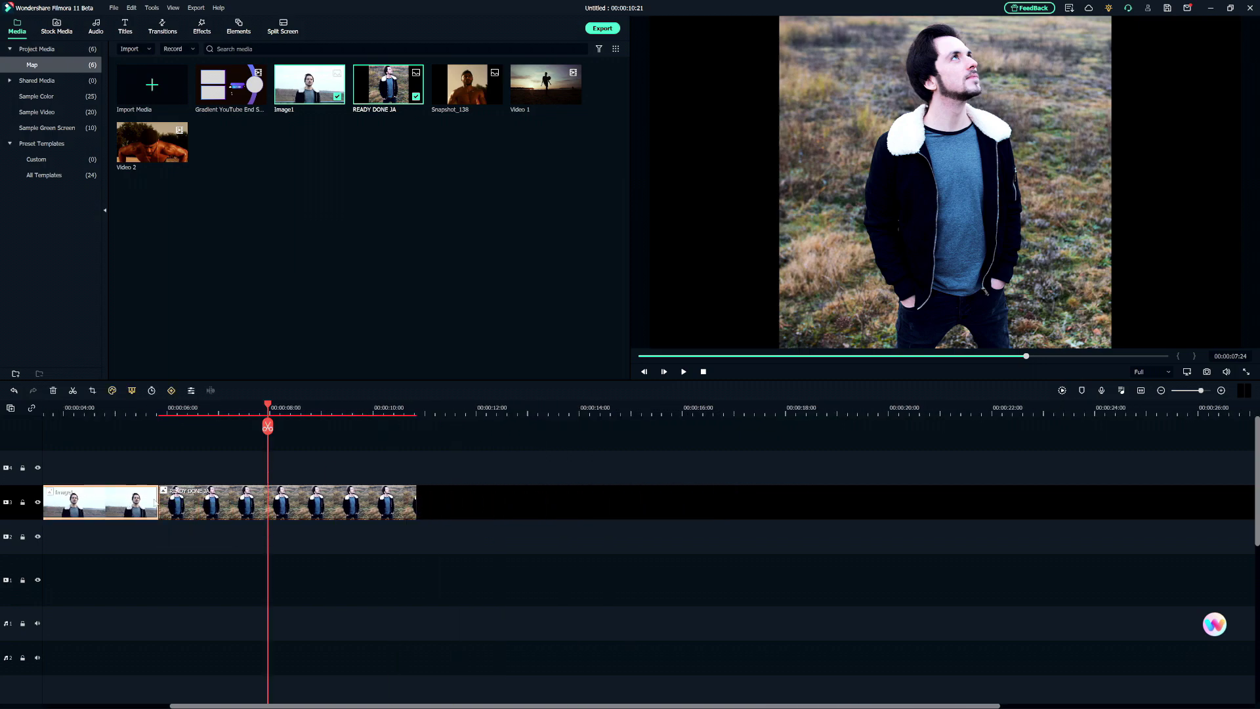
scroll(262, 505, up, 2)
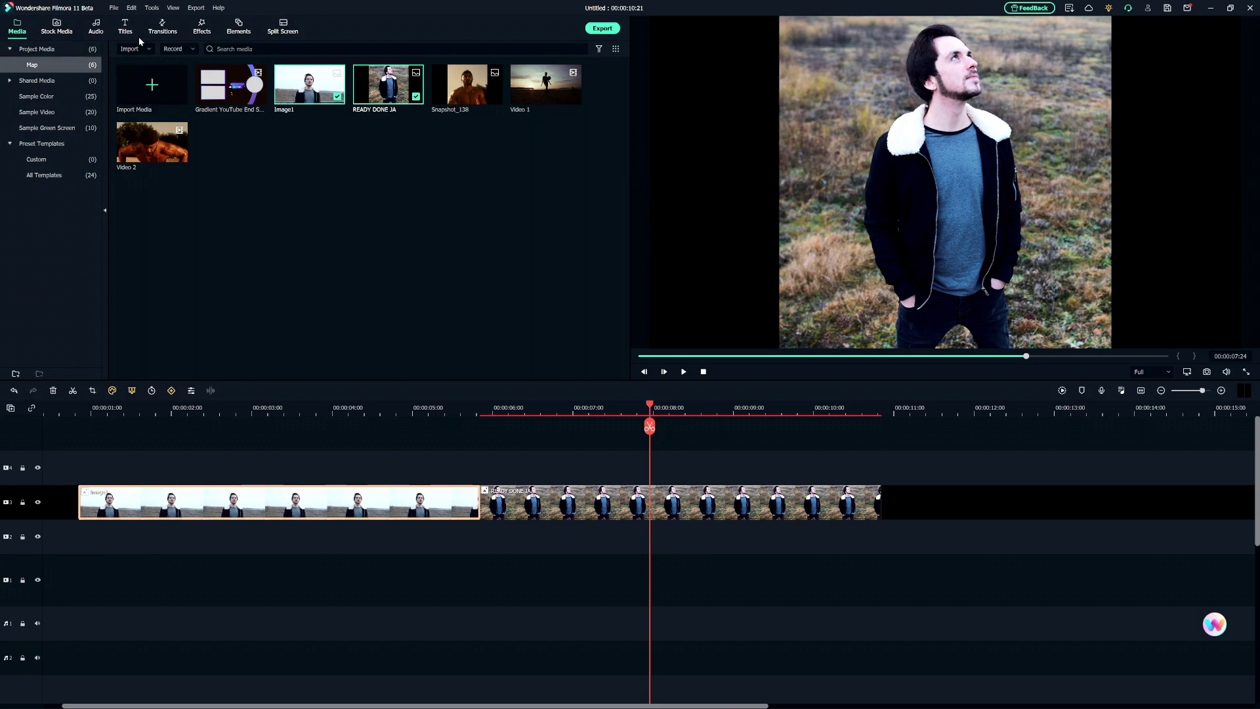
Step: Open the transitions library and look through the Recommended transitions
click(155, 31)
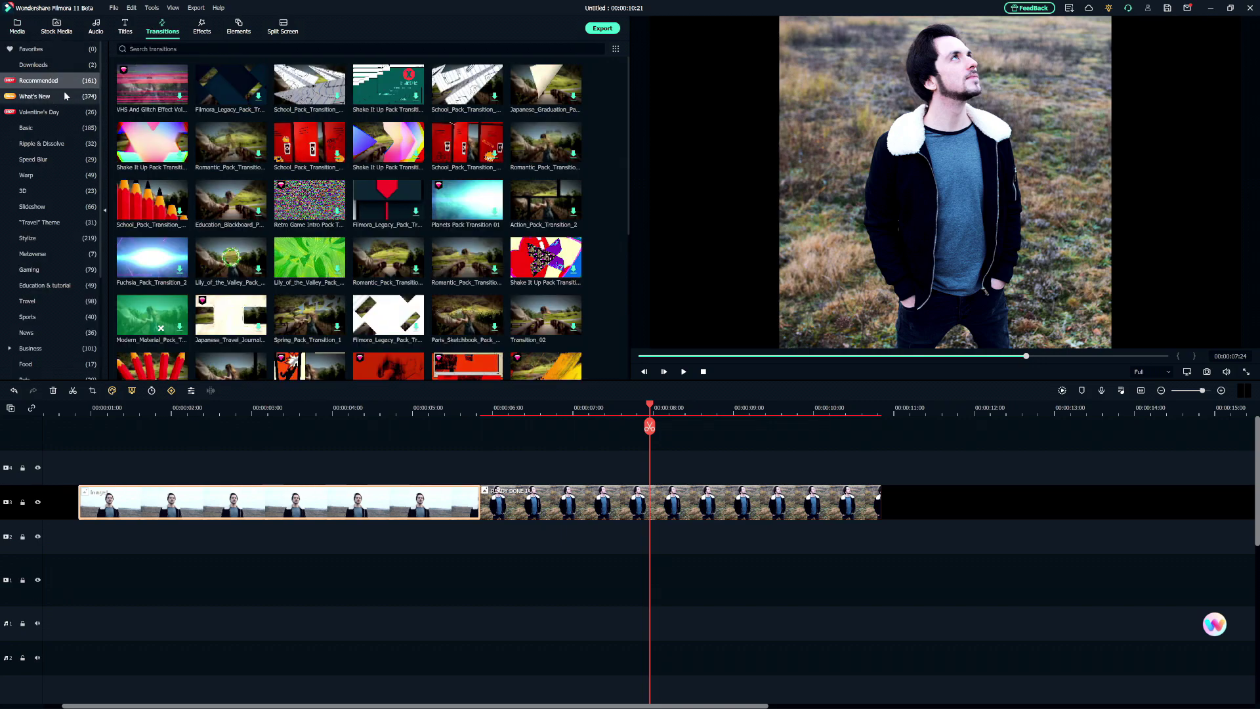
scroll(358, 187, down, 5)
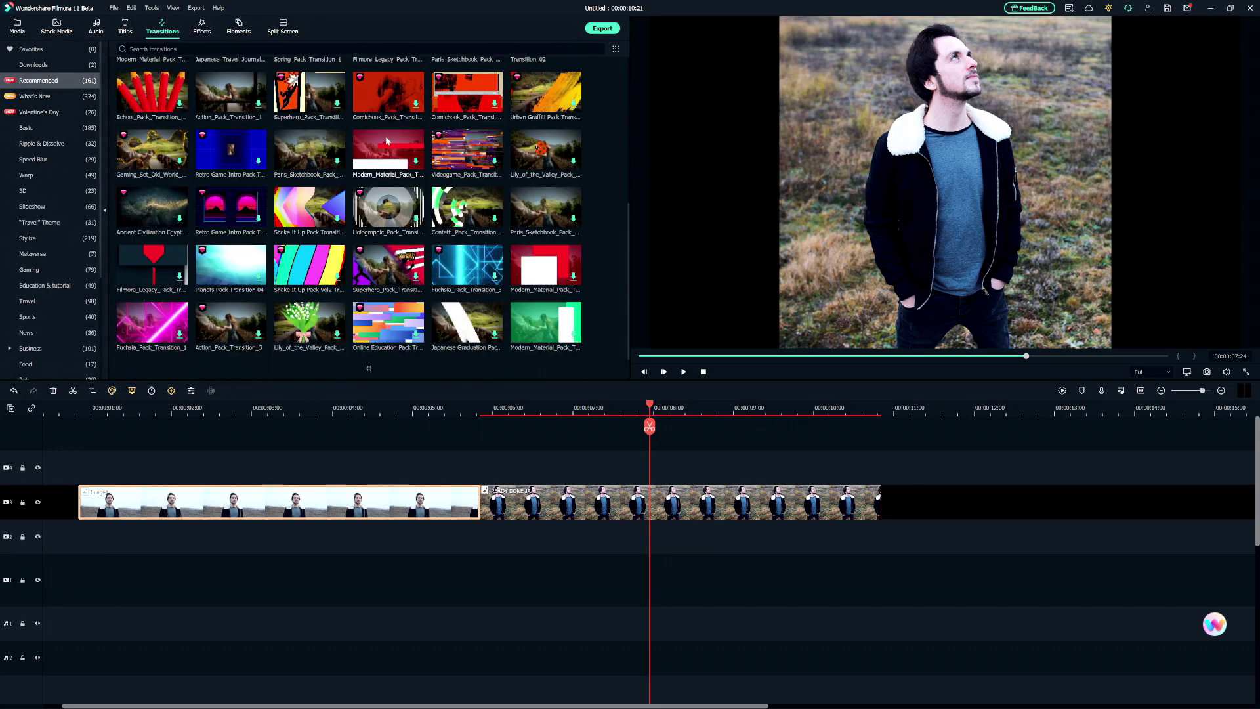
scroll(269, 184, up, 5)
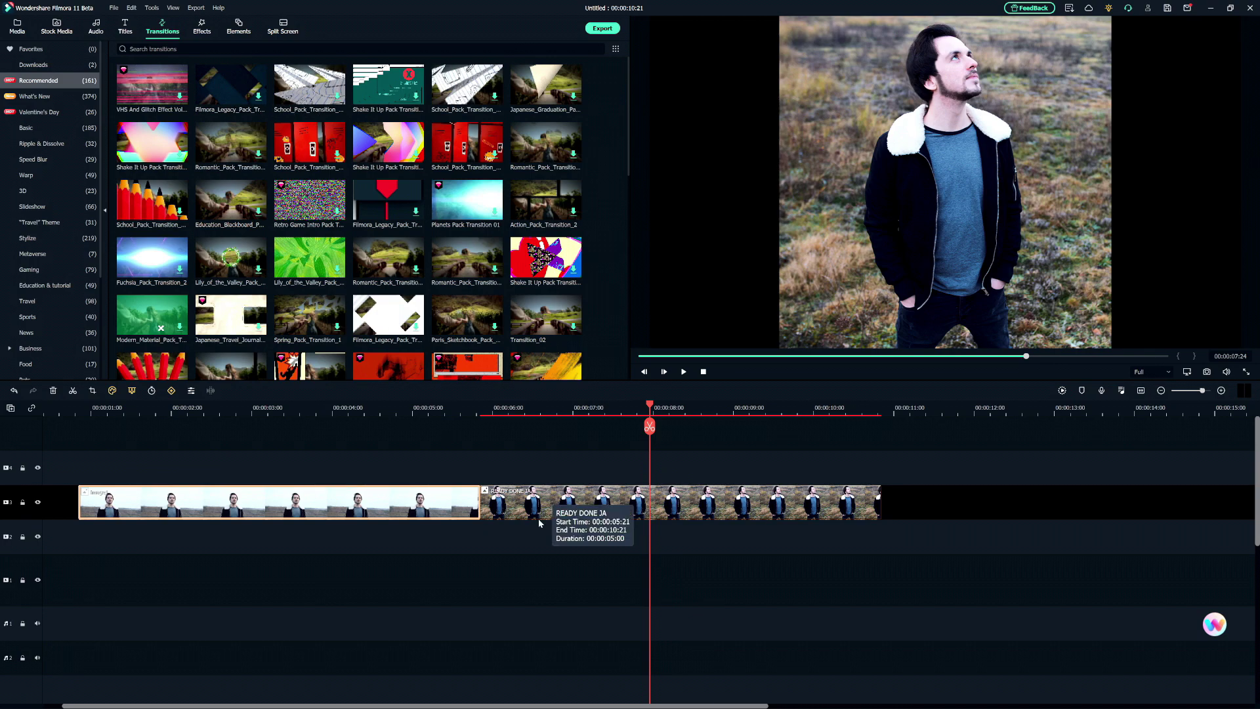
Step: Select the READY DONE JA clip and check that it directly adjoins the end of the Image1 clip
click(528, 502)
drag(528, 502, 505, 500)
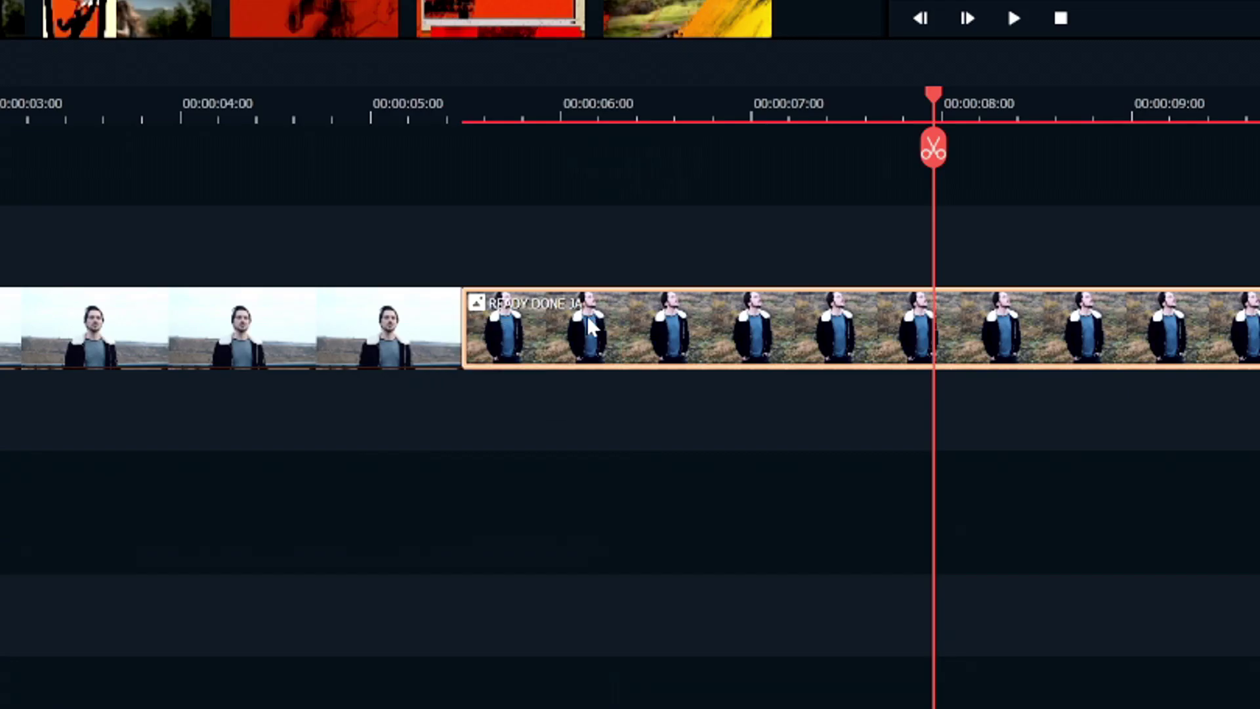
drag(591, 325, 599, 315)
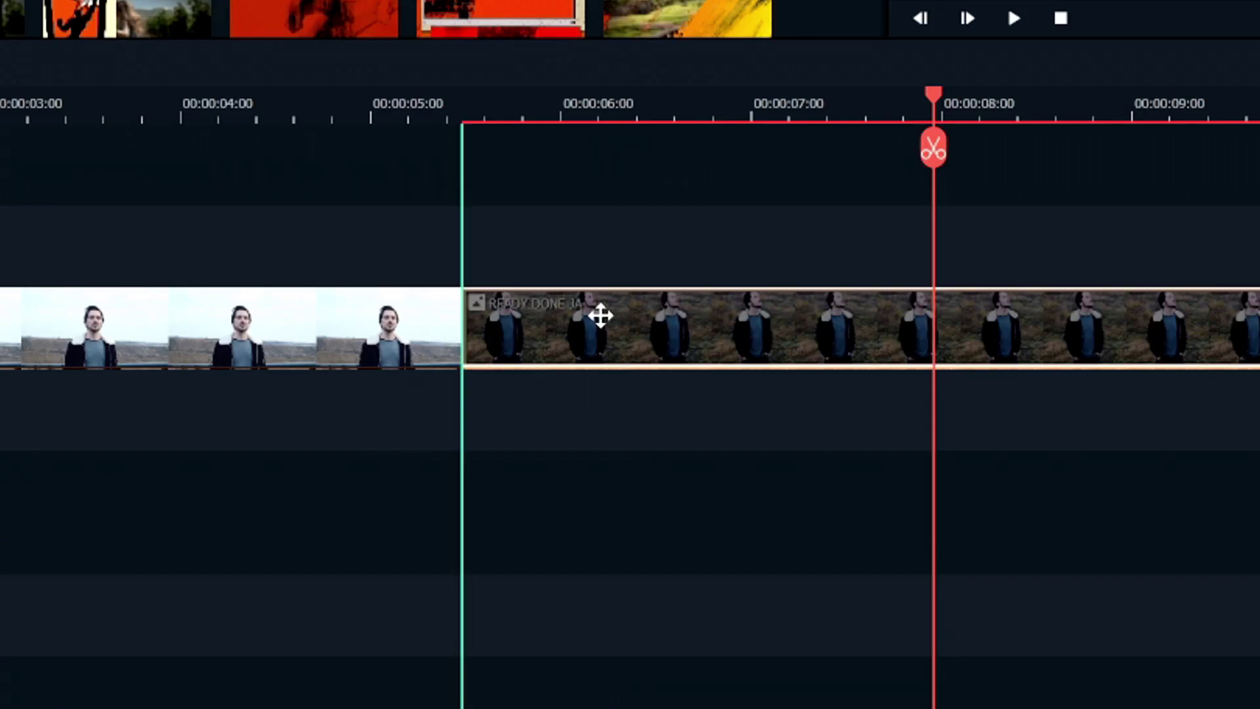
click(430, 328)
click(469, 332)
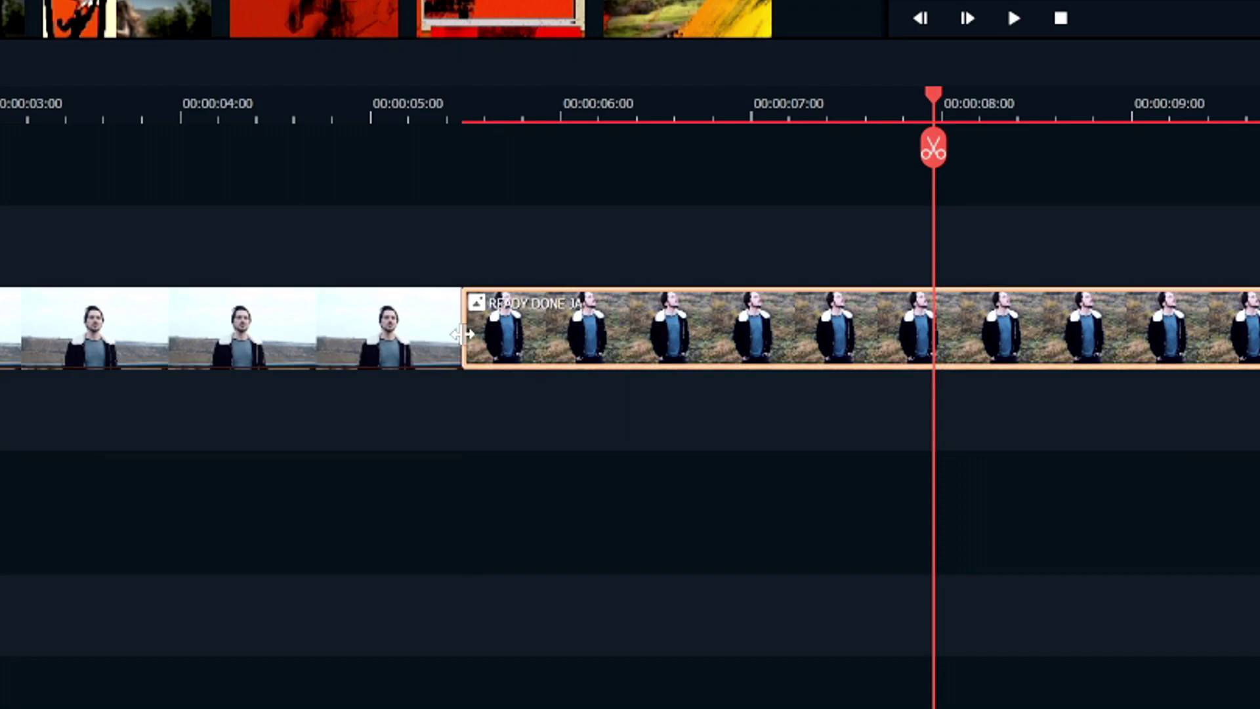
click(436, 336)
click(511, 327)
Step: Add the dark diagonal Filmora_Legacy_Pack transition at the cut between Image1 and READY DONE JA, and shorten it
drag(205, 90, 446, 504)
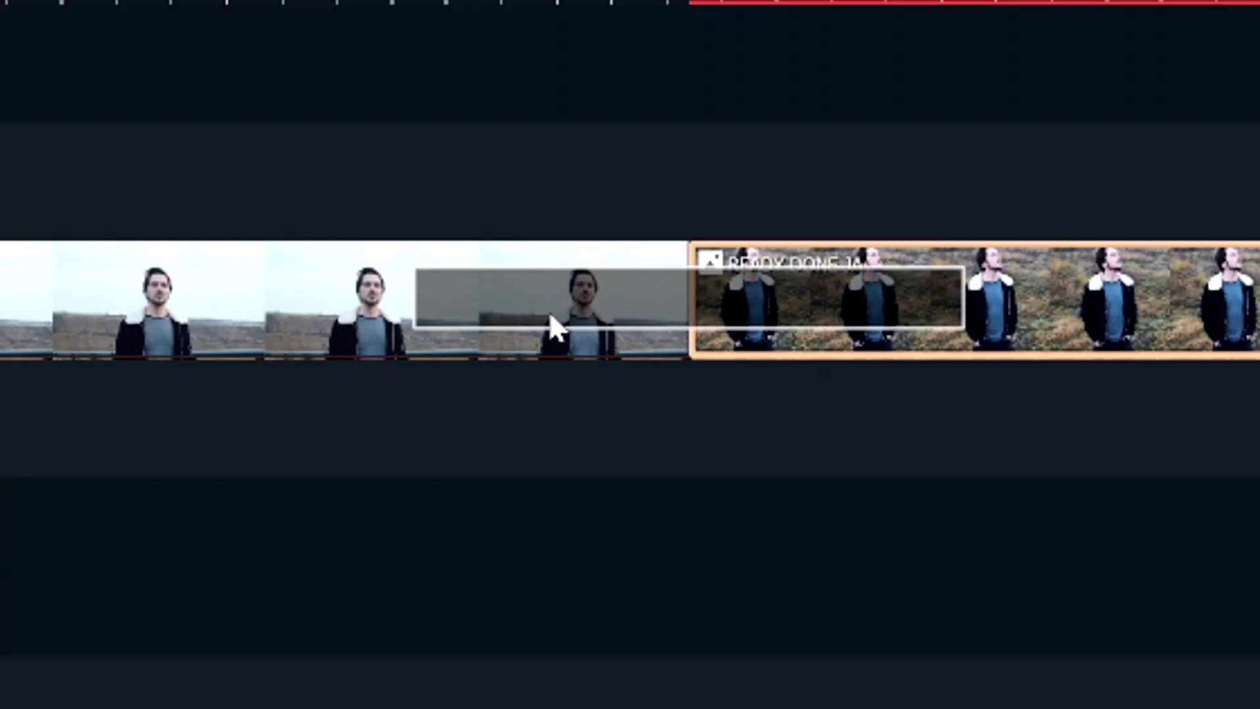
drag(550, 314, 548, 312)
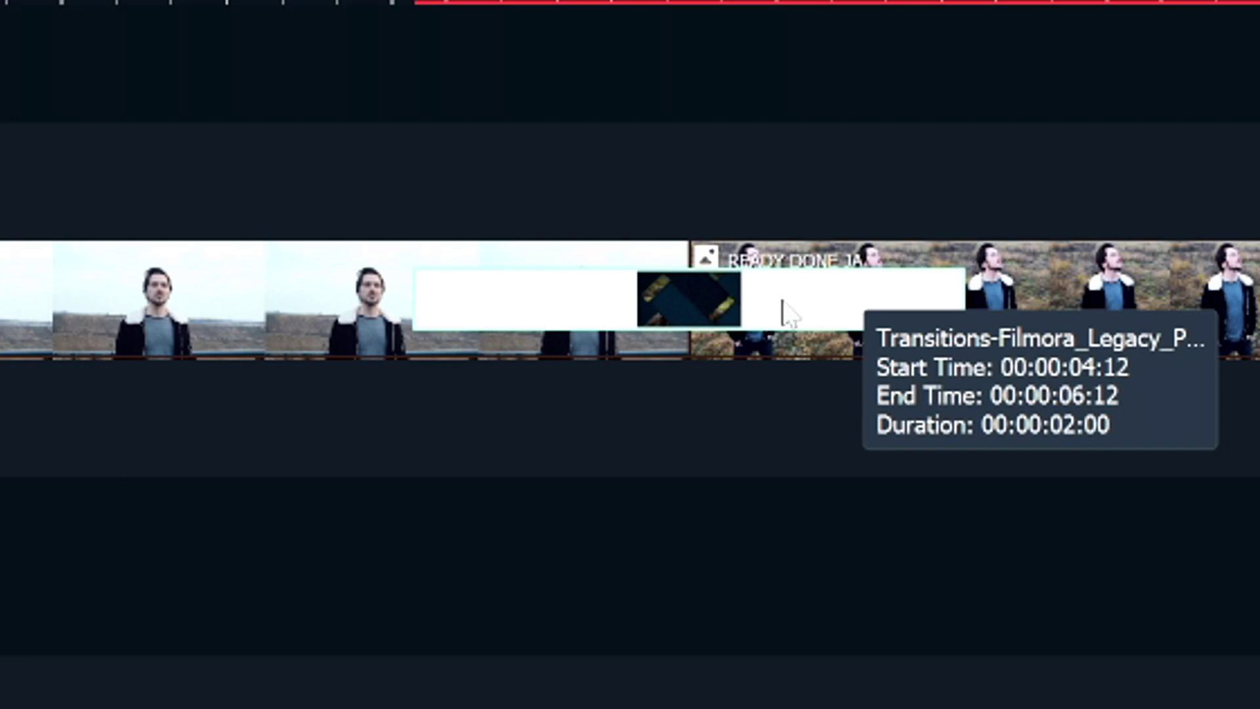
drag(963, 291, 779, 302)
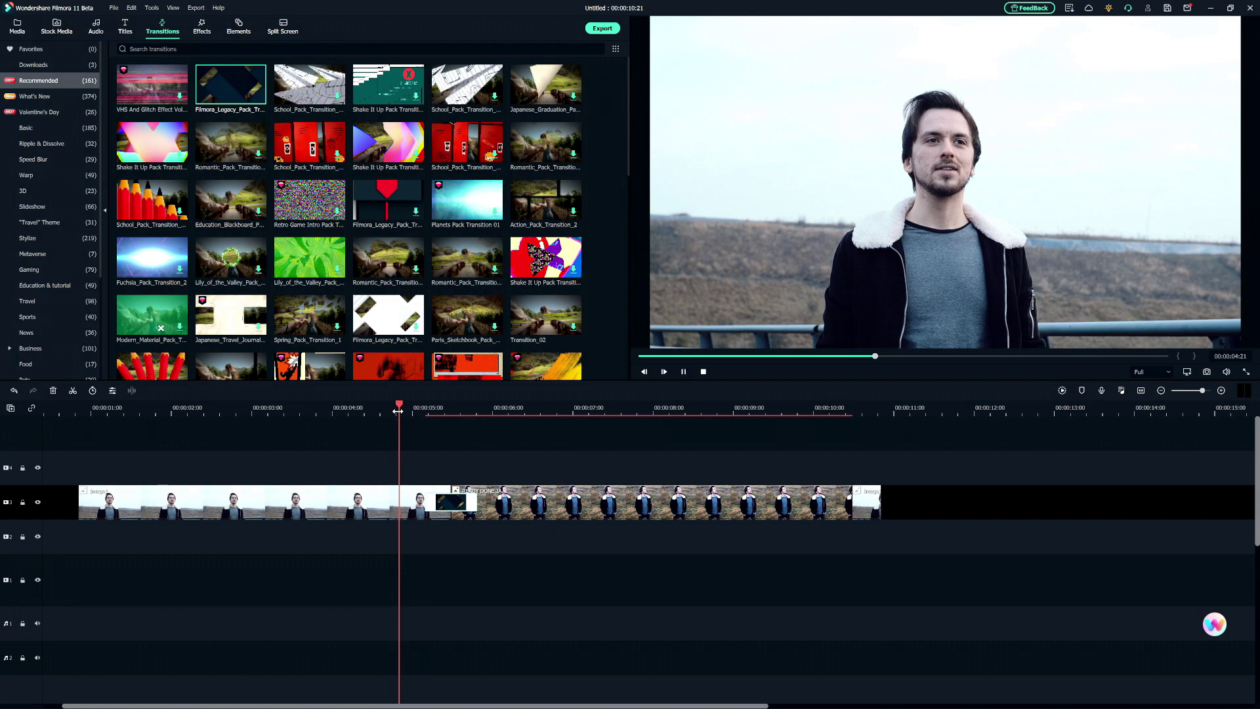
key(space)
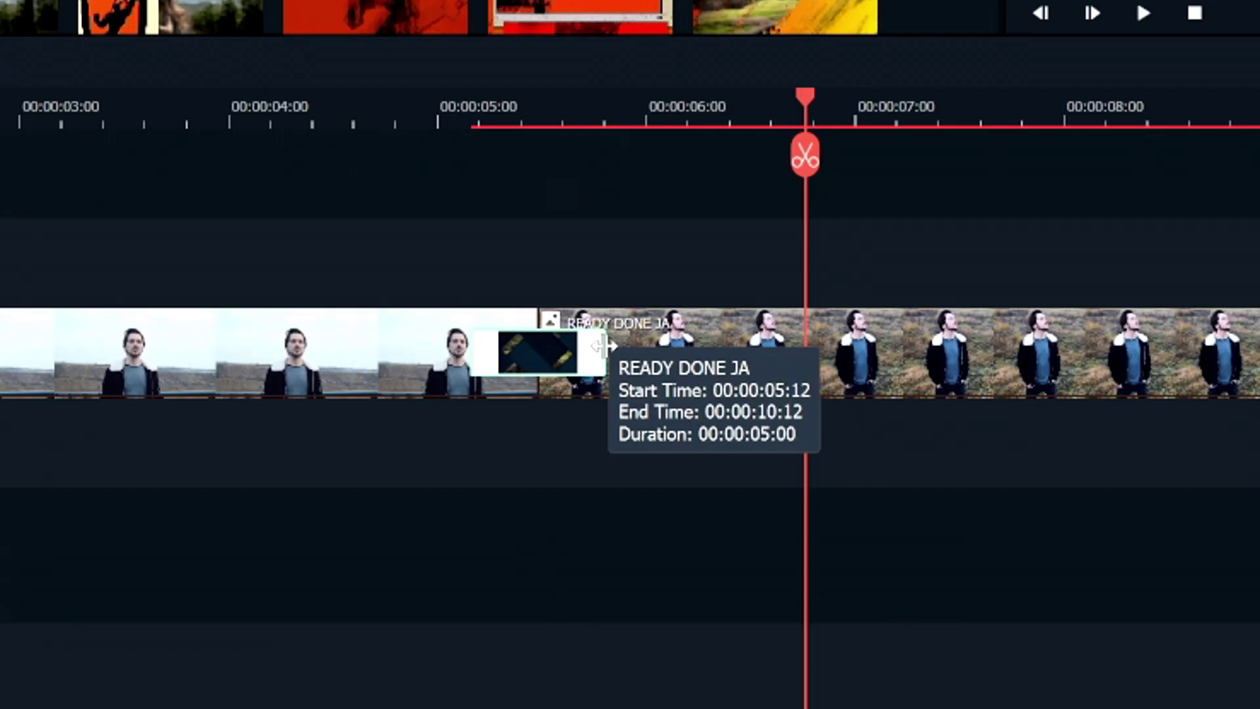
Step: Lengthen the transition so that its end reaches the playhead, and play through it
drag(600, 346, 804, 348)
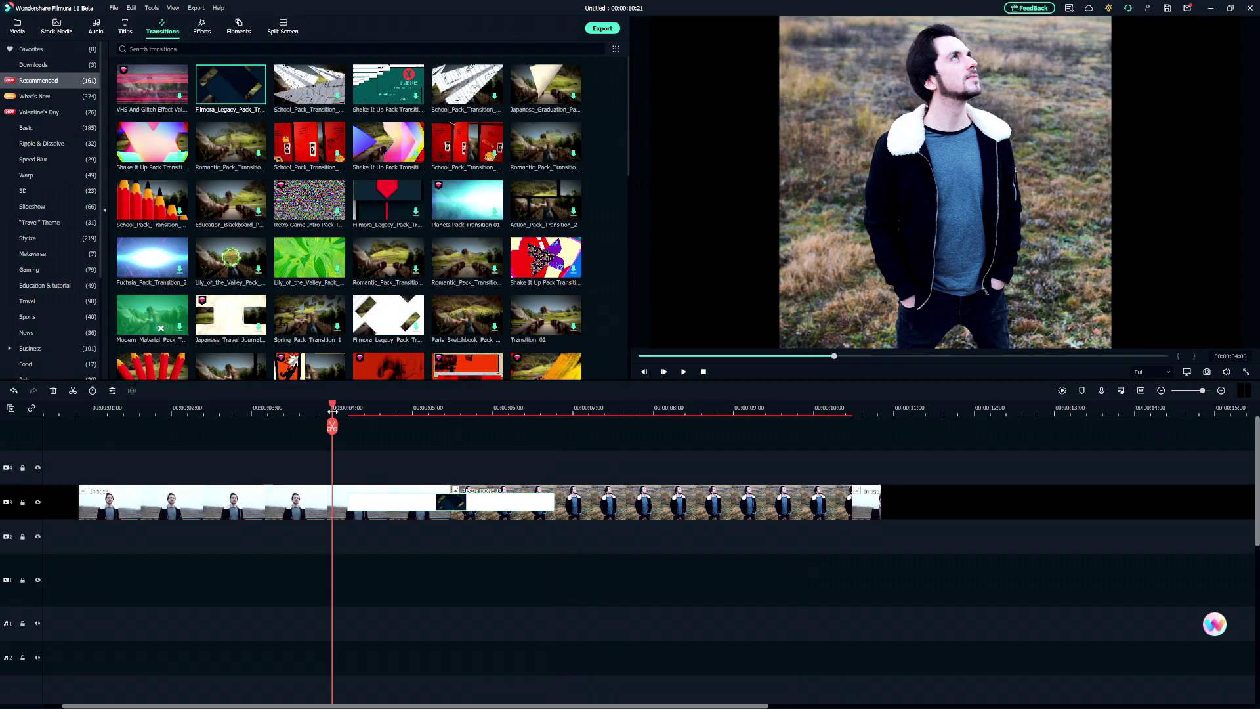
click(231, 119)
key(space)
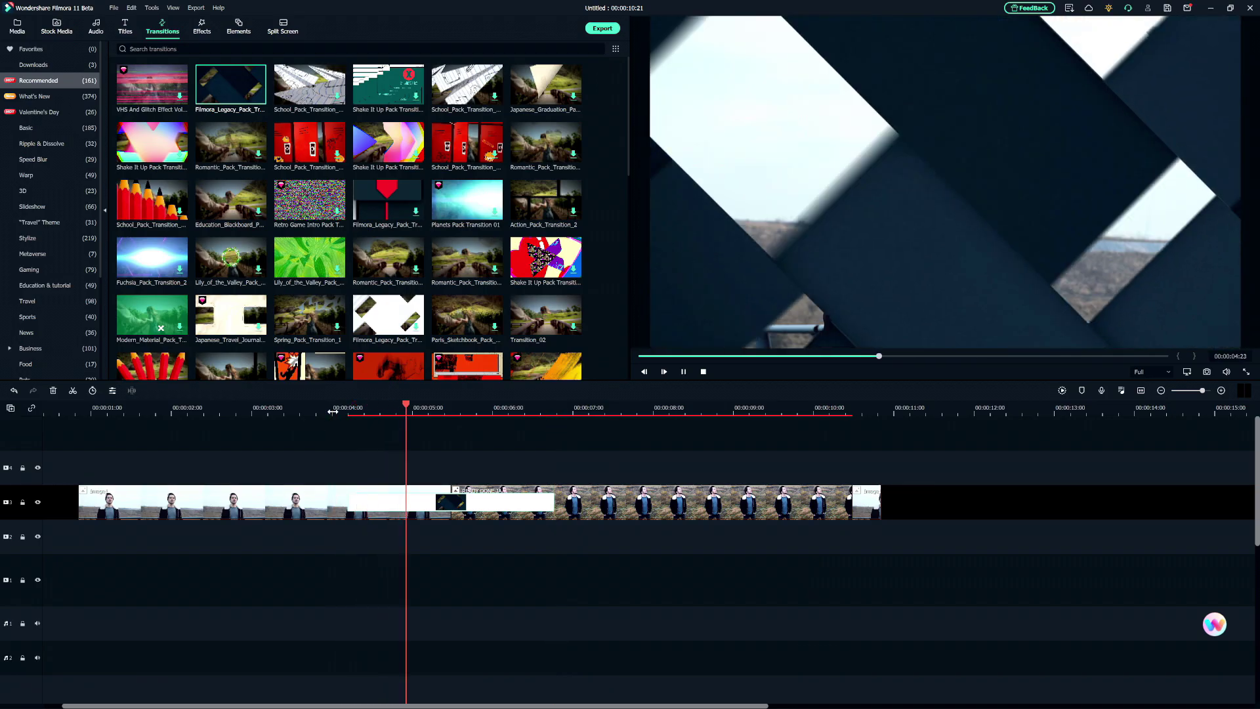
key(space)
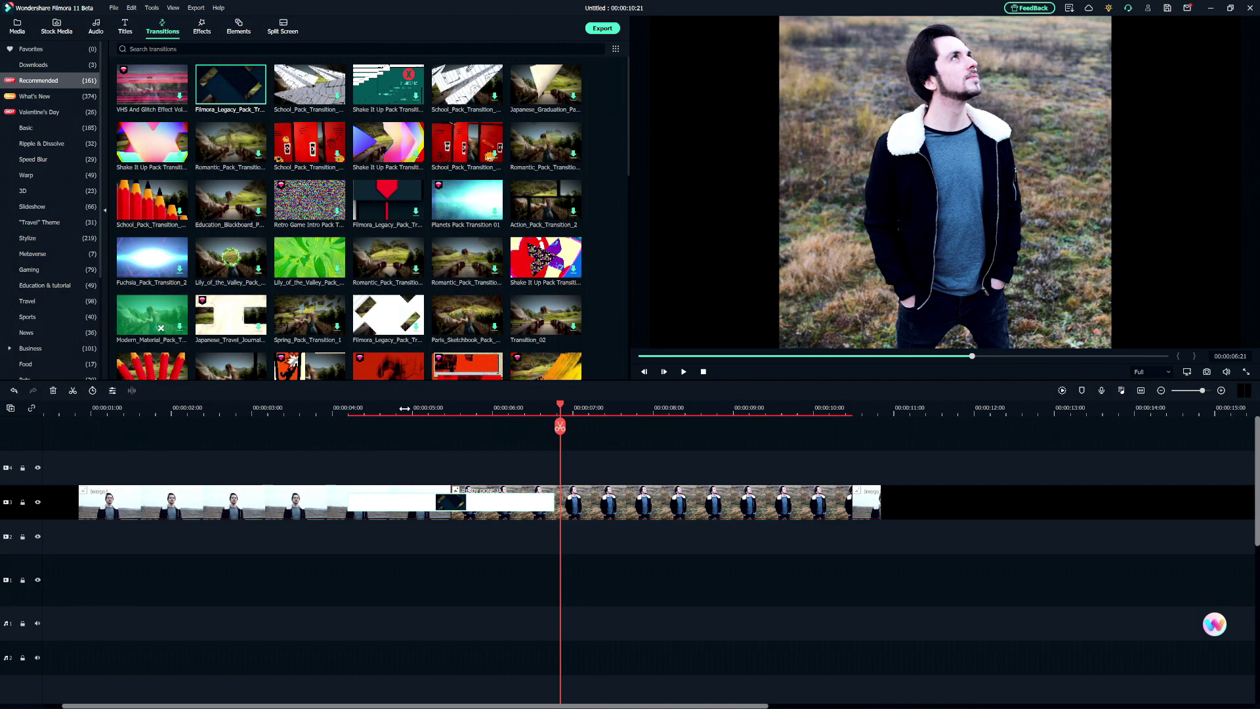
Step: Replace the transition between the two clips with the Filmora_Legacy_Pack transition that has a red shape
drag(384, 205, 436, 499)
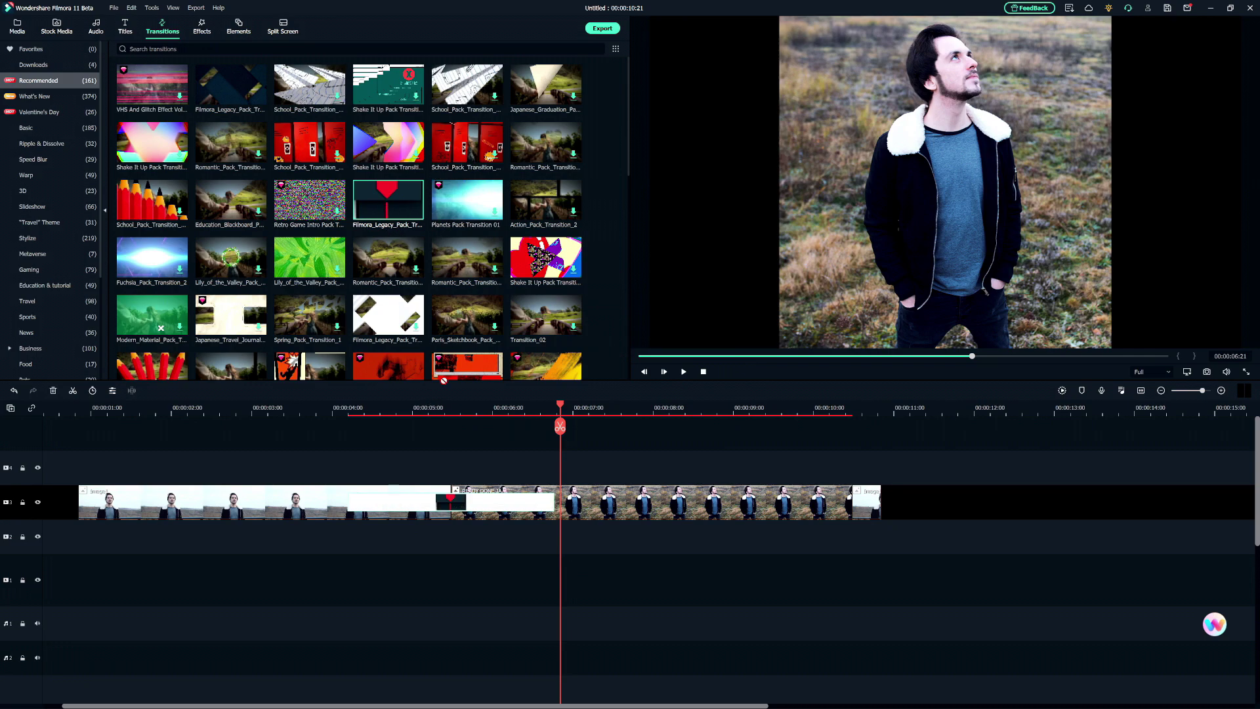
Step: Shorten the Filmora_Legacy_Pack transition with the red shape between the two clips, and play through it from the 4-second mark
click(336, 410)
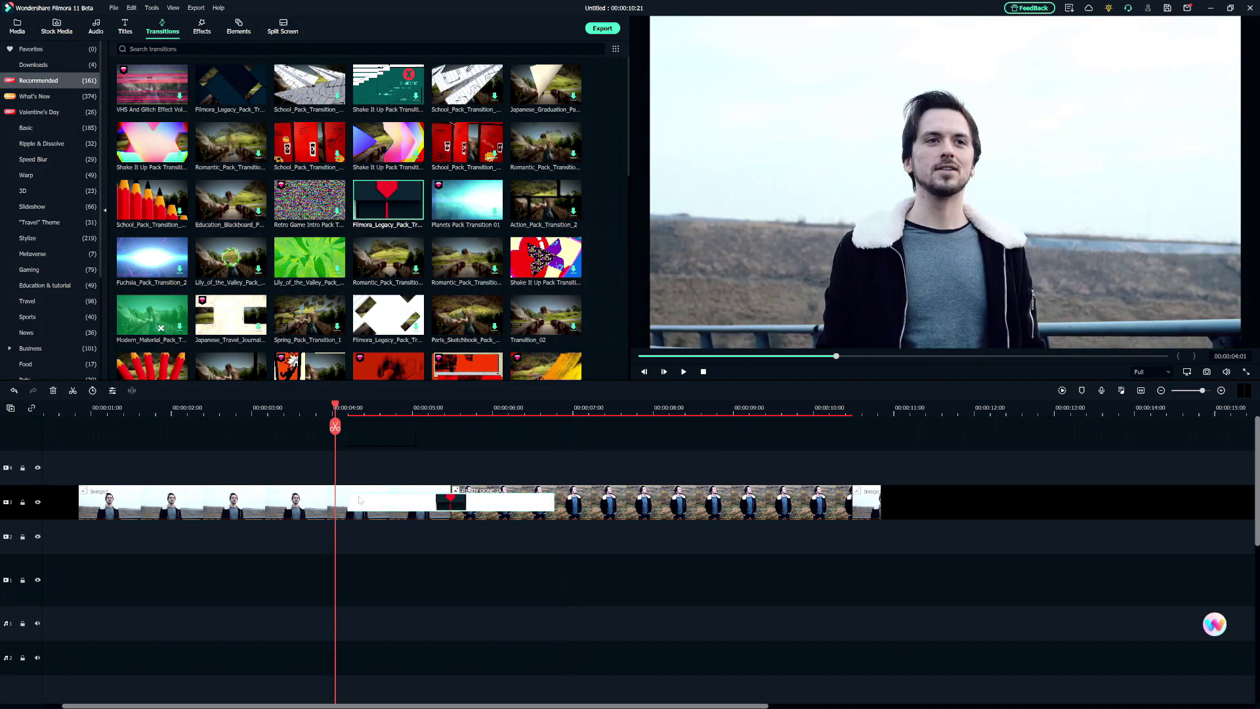
drag(347, 498, 385, 498)
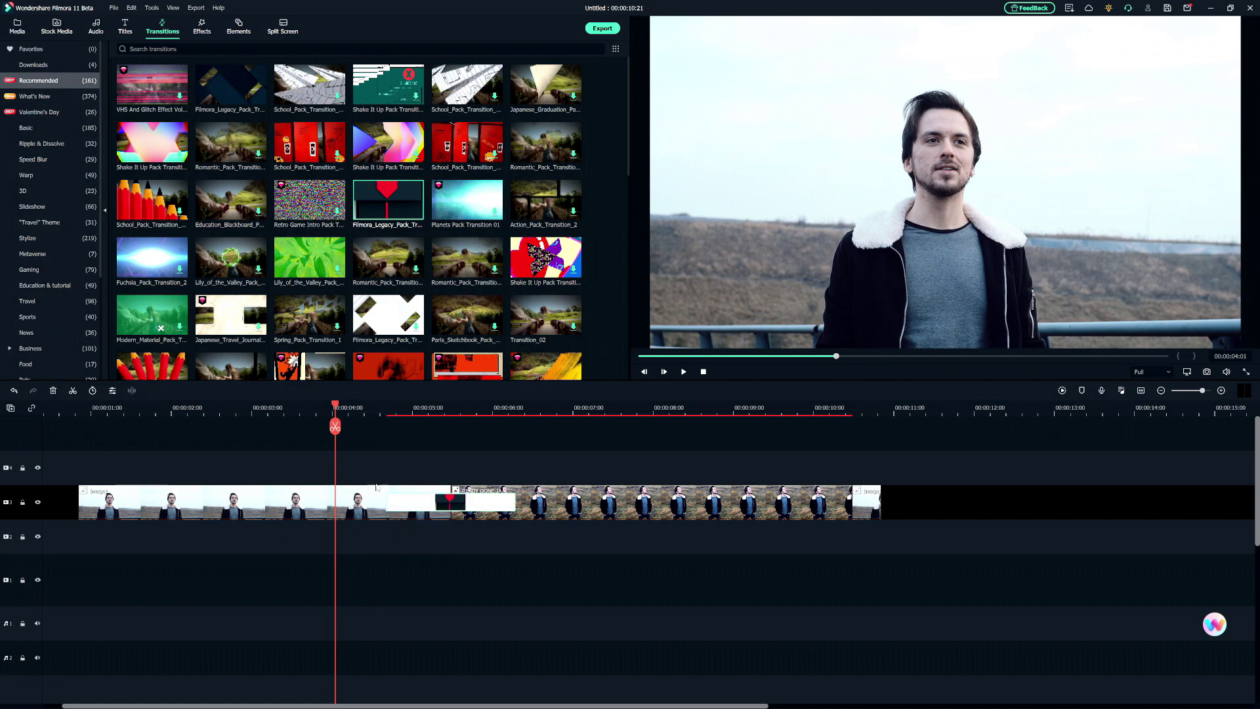
key(space)
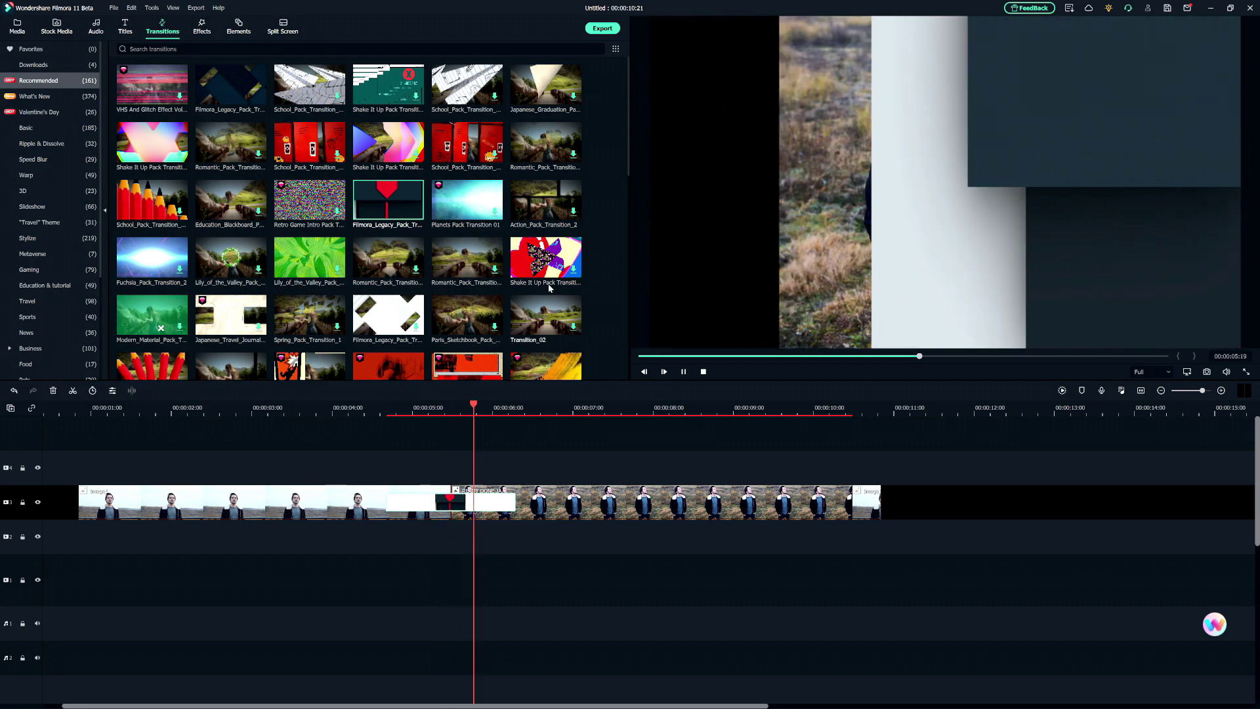
Step: Replace the transition between the two clips with Planets Pack Transition 01, and play through it
drag(466, 200, 450, 502)
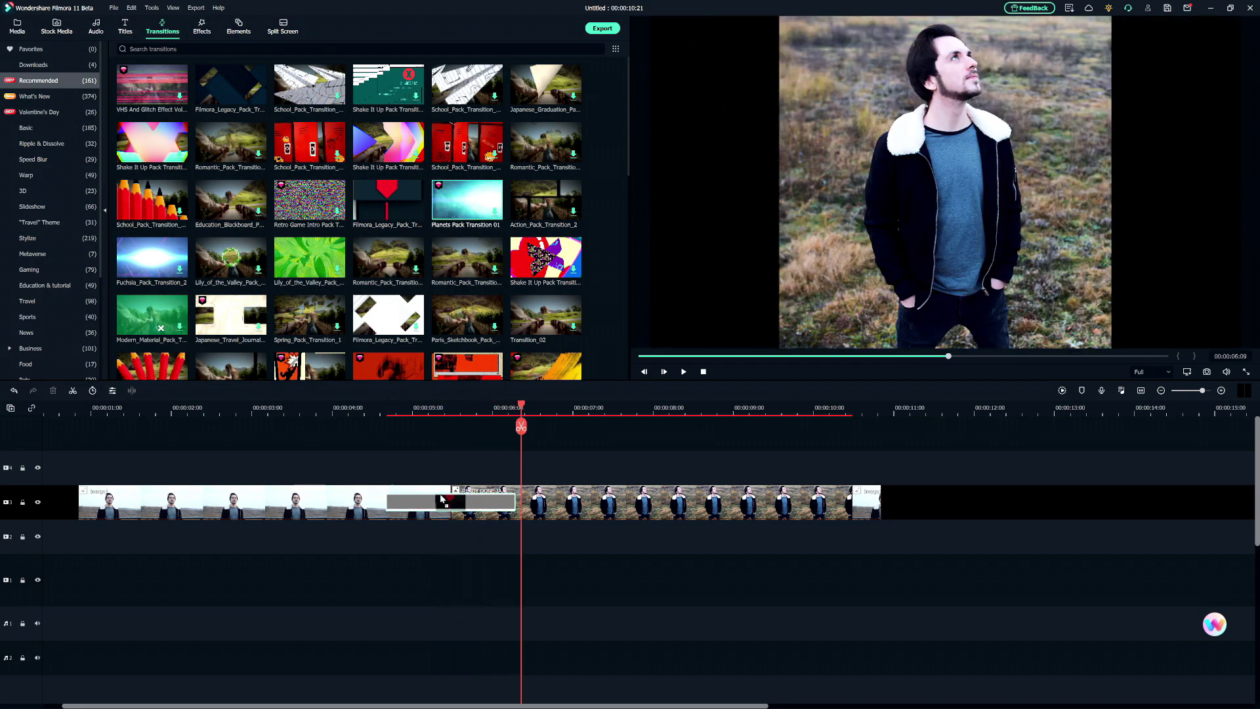
click(368, 410)
key(space)
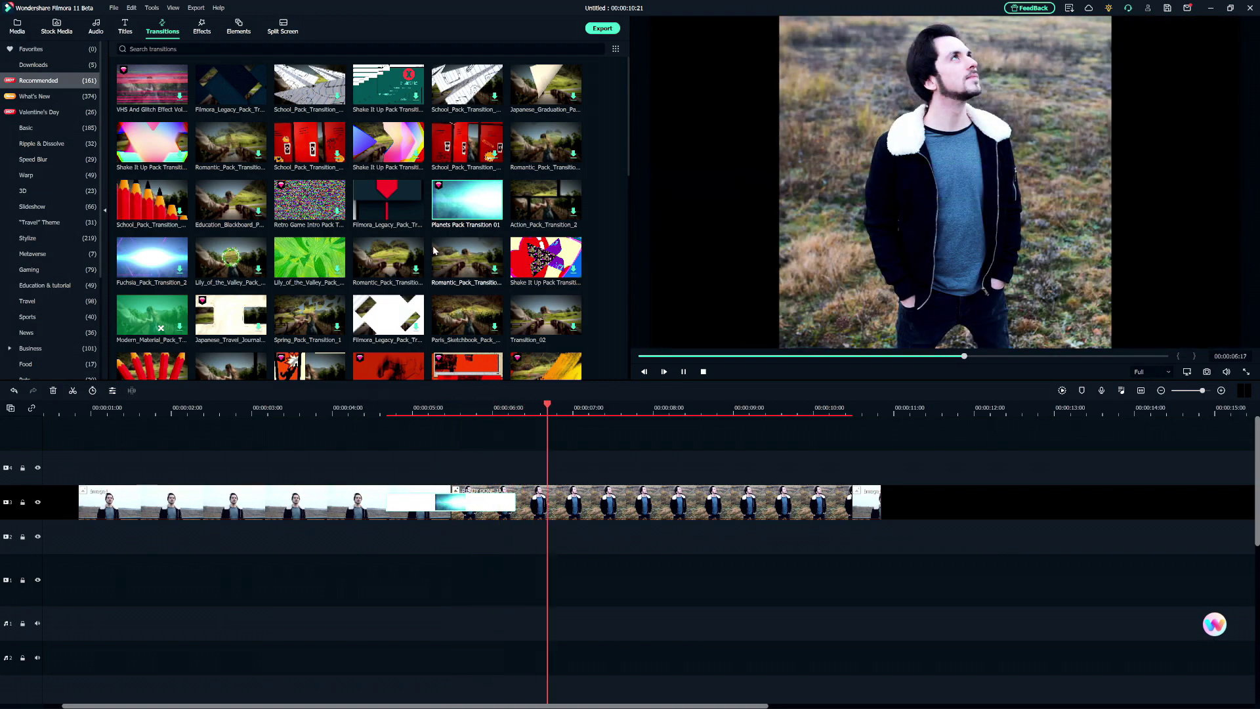
scroll(432, 246, down, 5)
key(space)
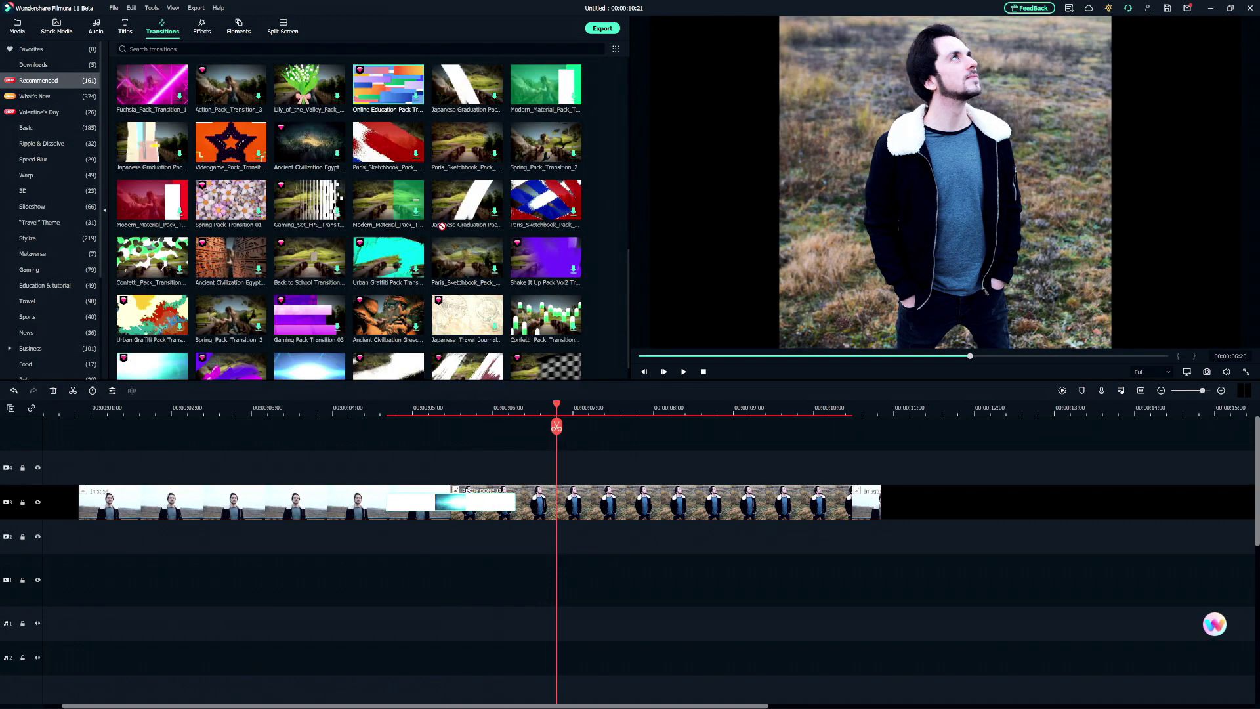
Step: Try the Online Education Pack transition at the end of Image1, play through it, and replace it with the Ancient Civilization Egypt transition across the cut
drag(388, 85, 461, 503)
click(708, 375)
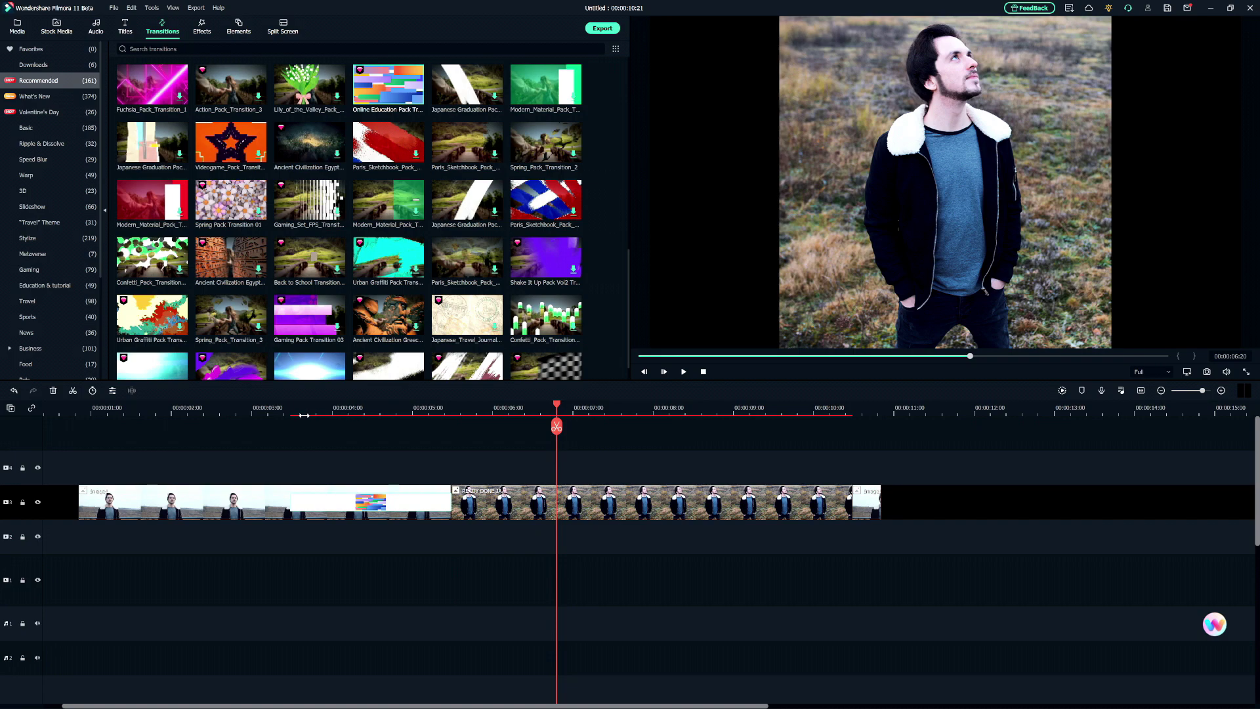
click(259, 412)
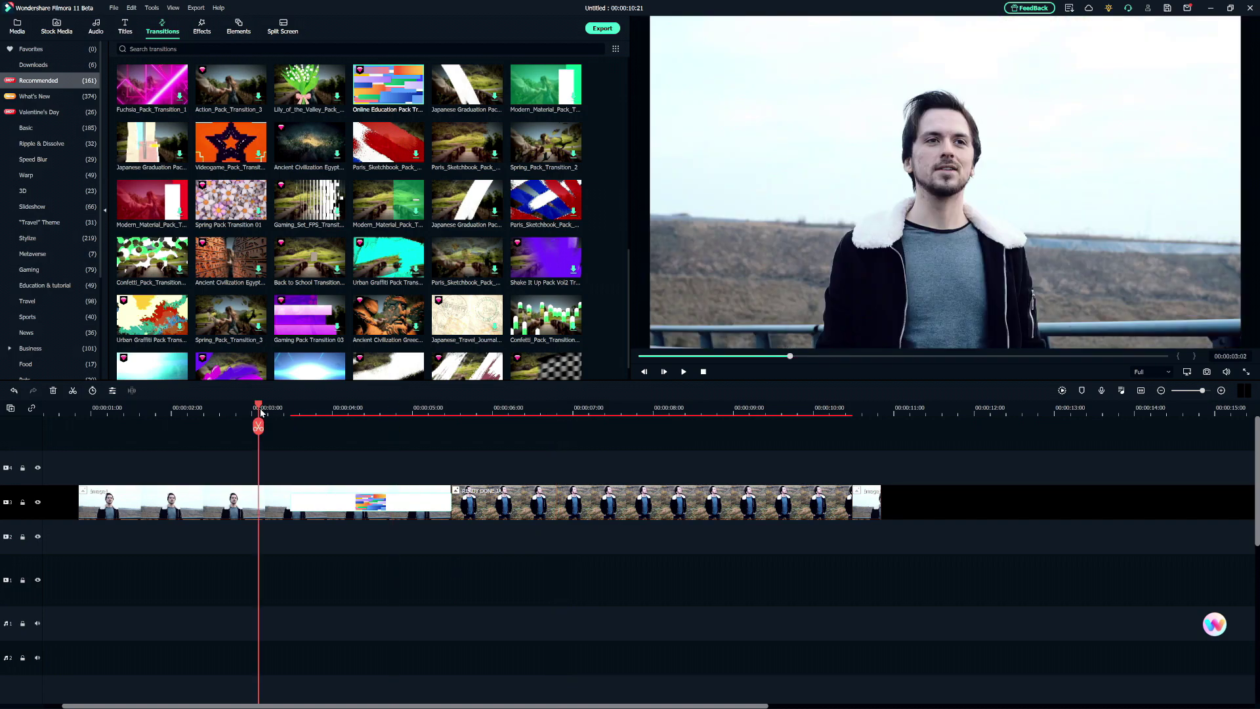
key(space)
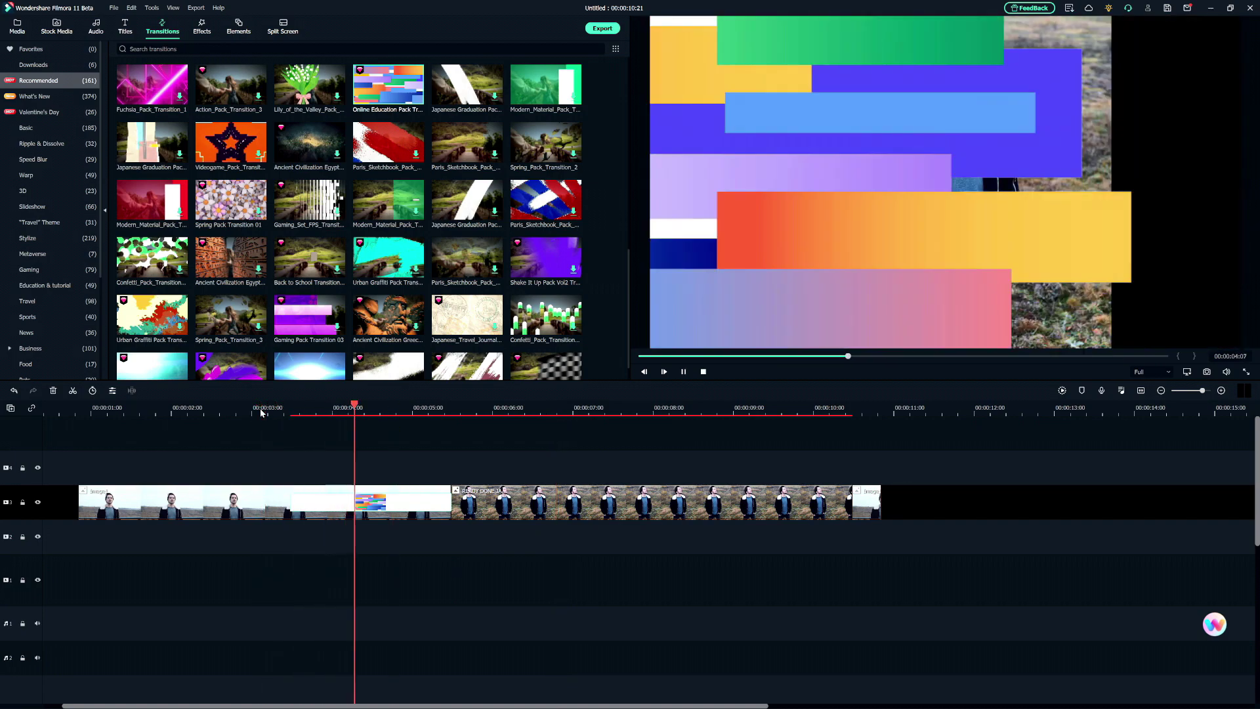
key(space)
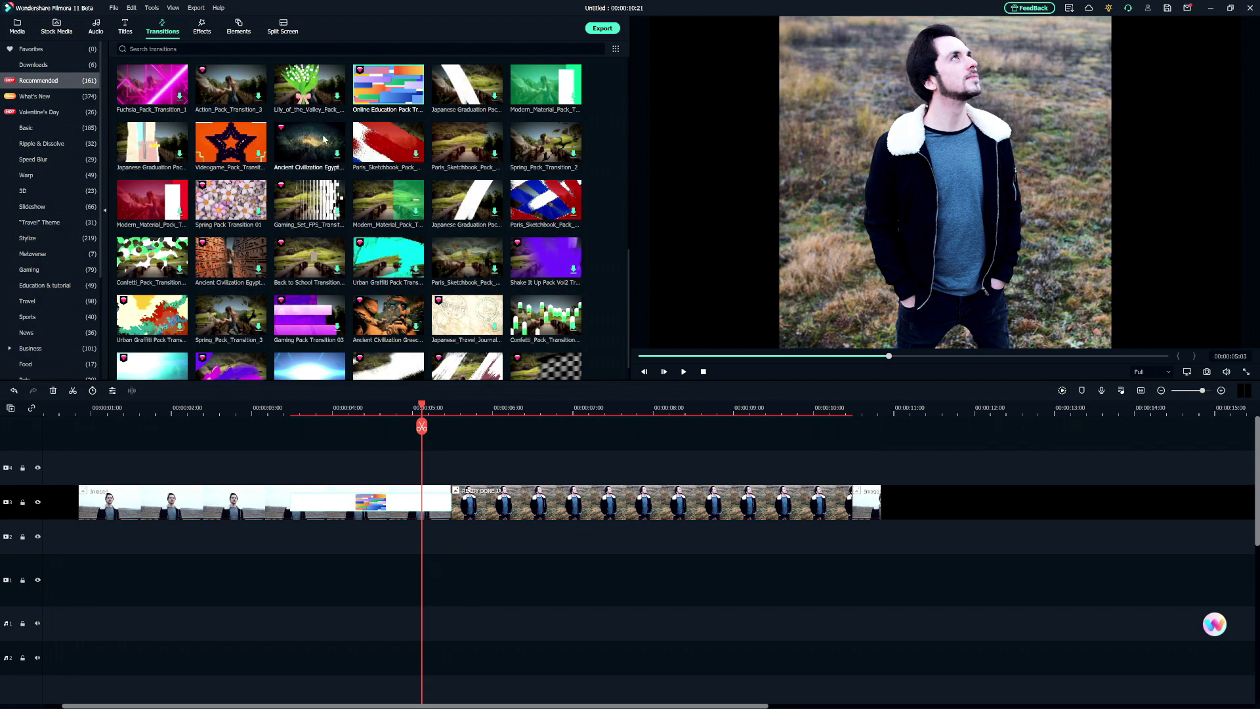
drag(304, 142, 400, 502)
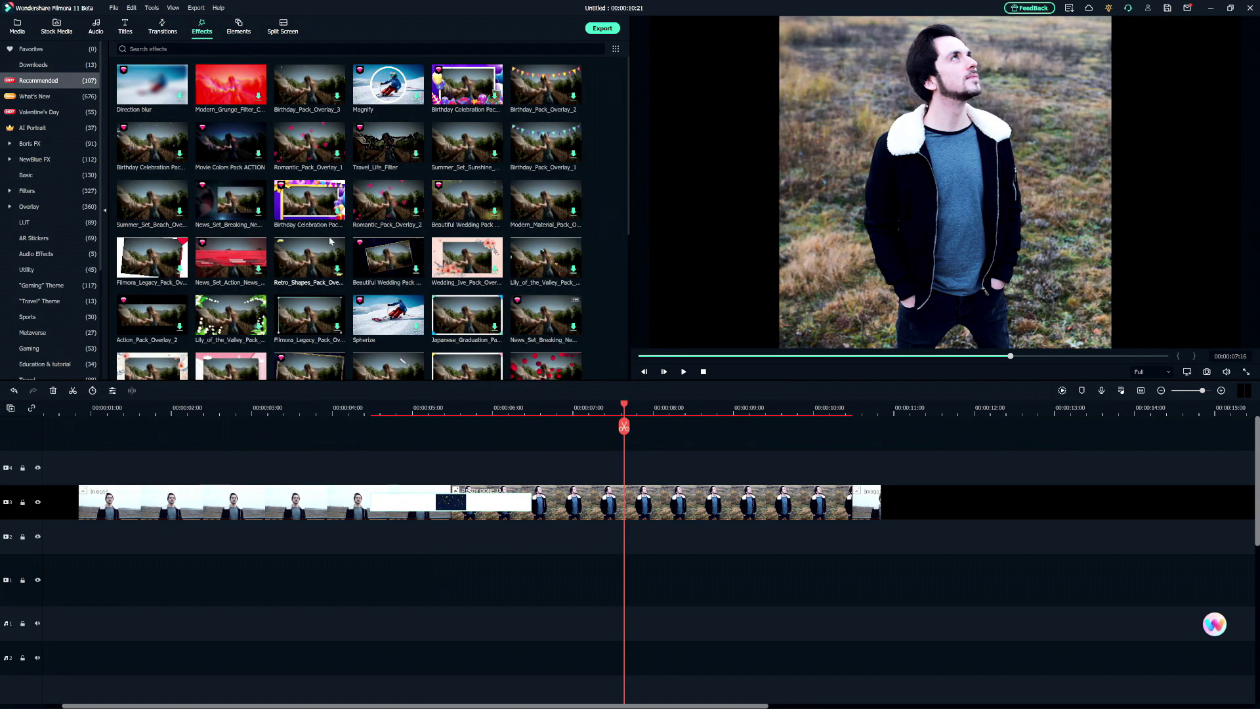
Step: Add the Star Shape Overlay Overlay 09 effect from What's New to the track above the READY DONE JA clip, and preview it
click(63, 95)
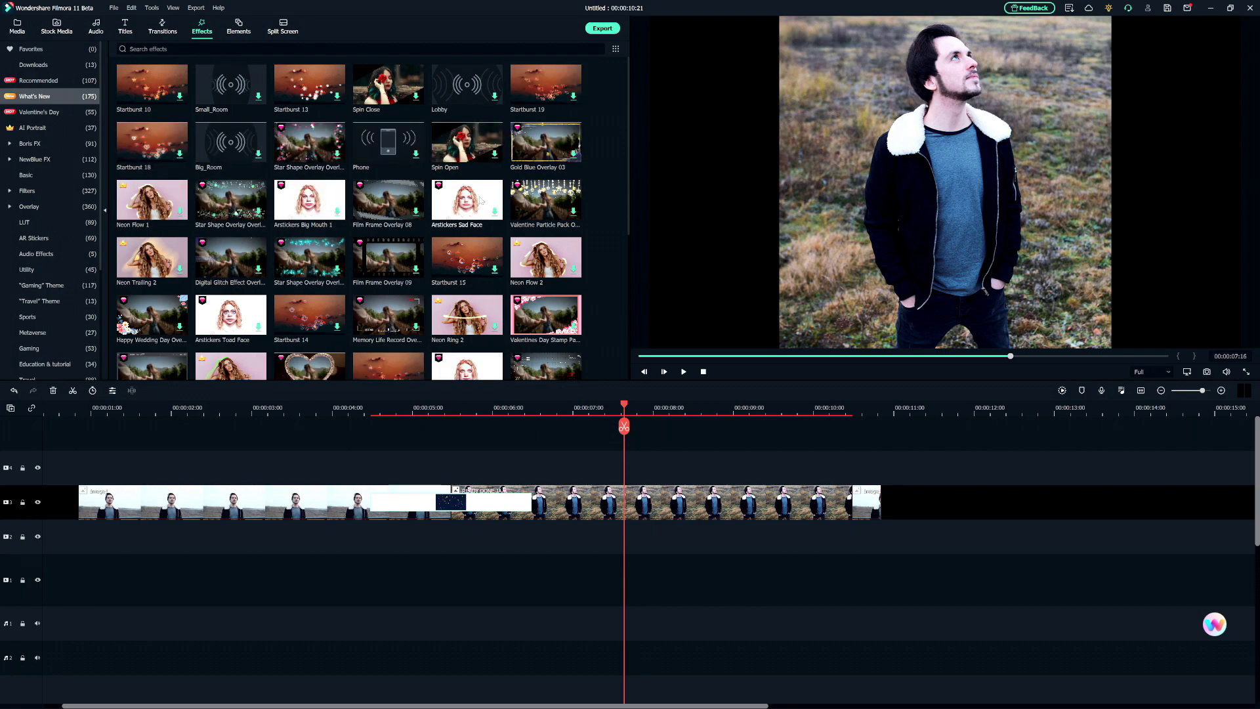
scroll(316, 266, down, 5)
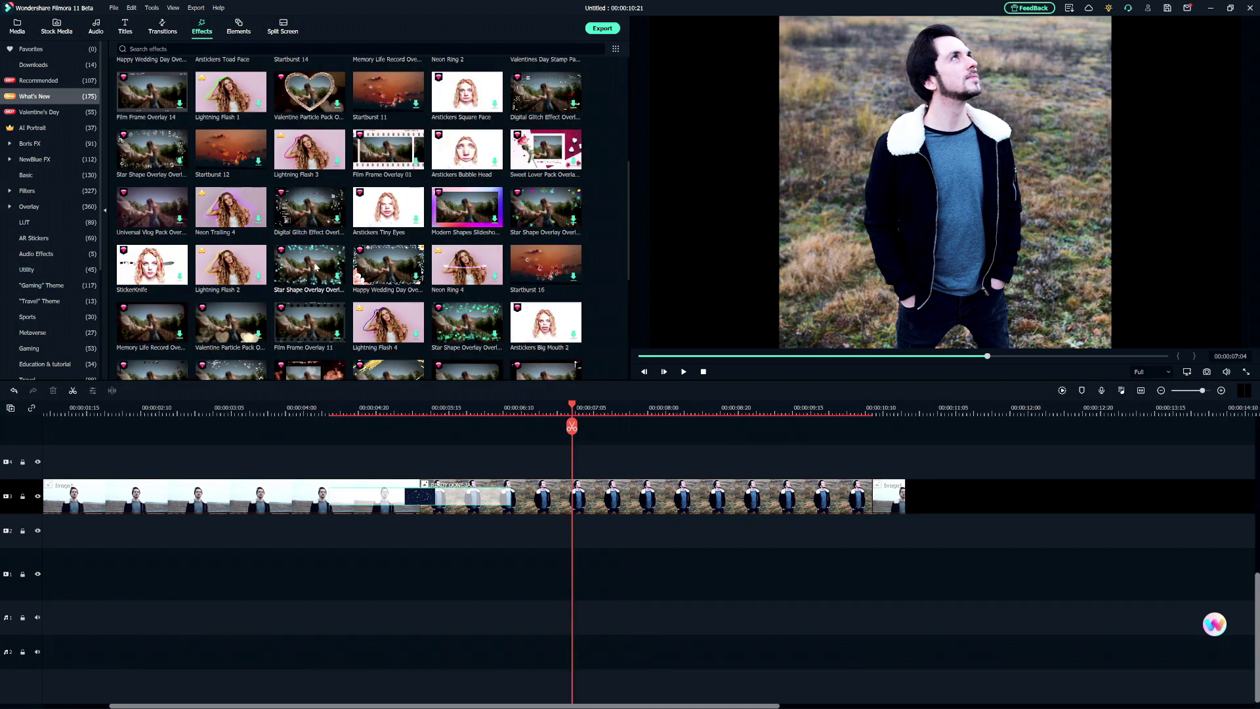
drag(316, 265, 561, 410)
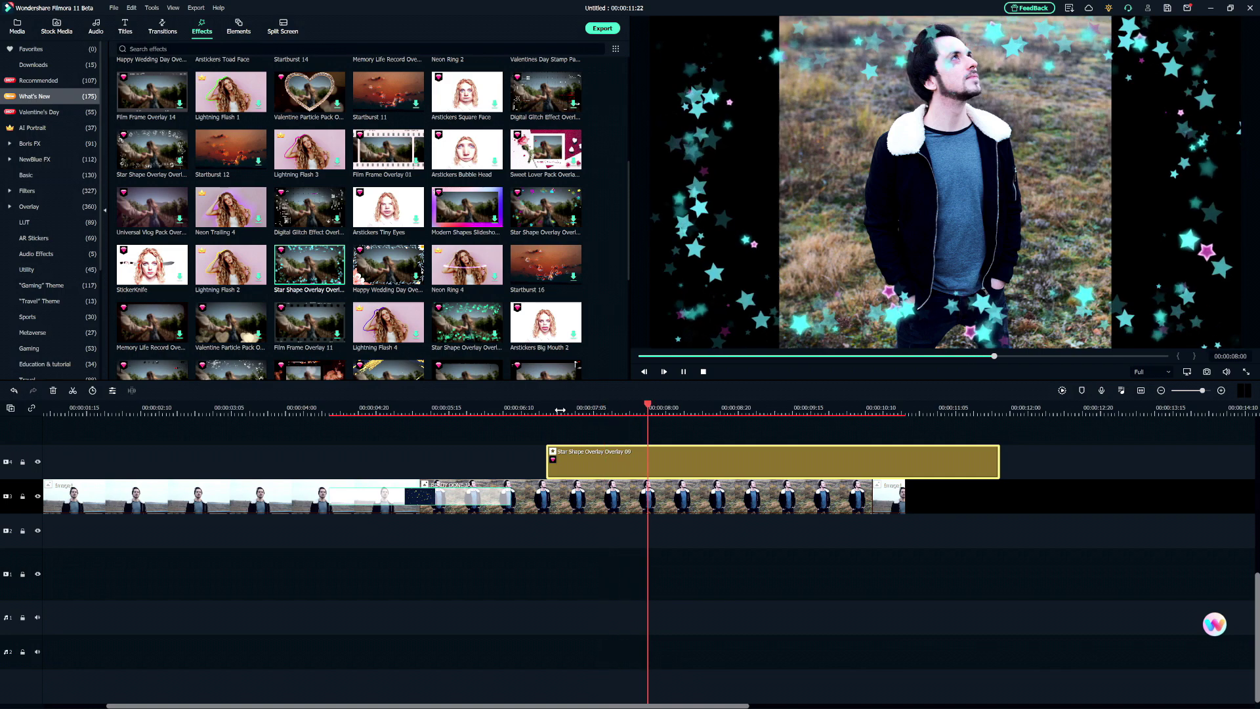
click(556, 408)
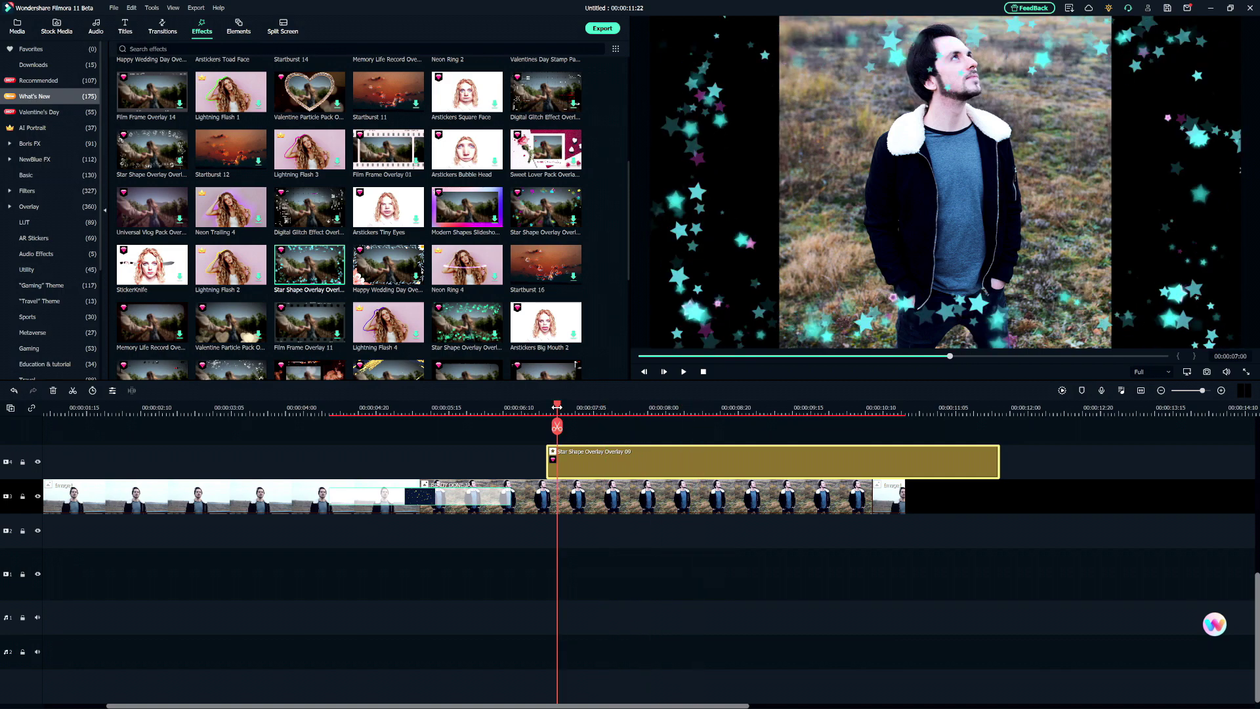
key(space)
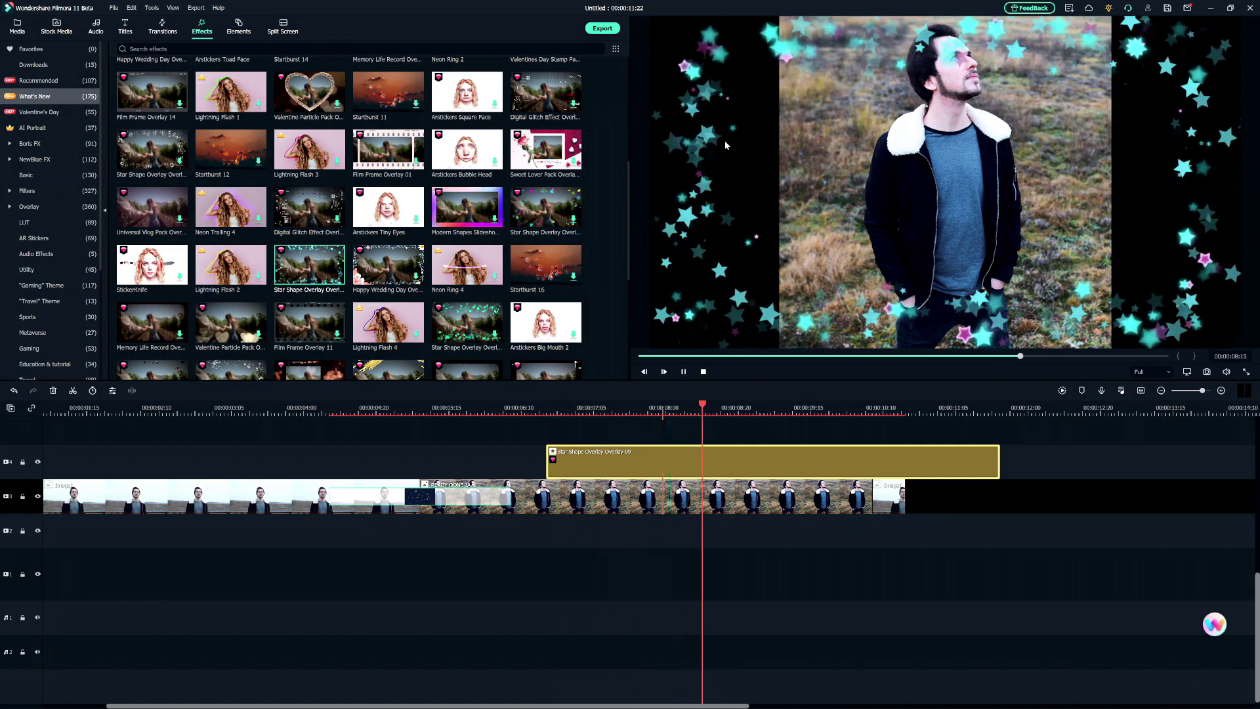
Step: Insert the VHS_Static_1 effect from the Glitch filters ahead of the star overlay on the same track, and play through it
click(46, 148)
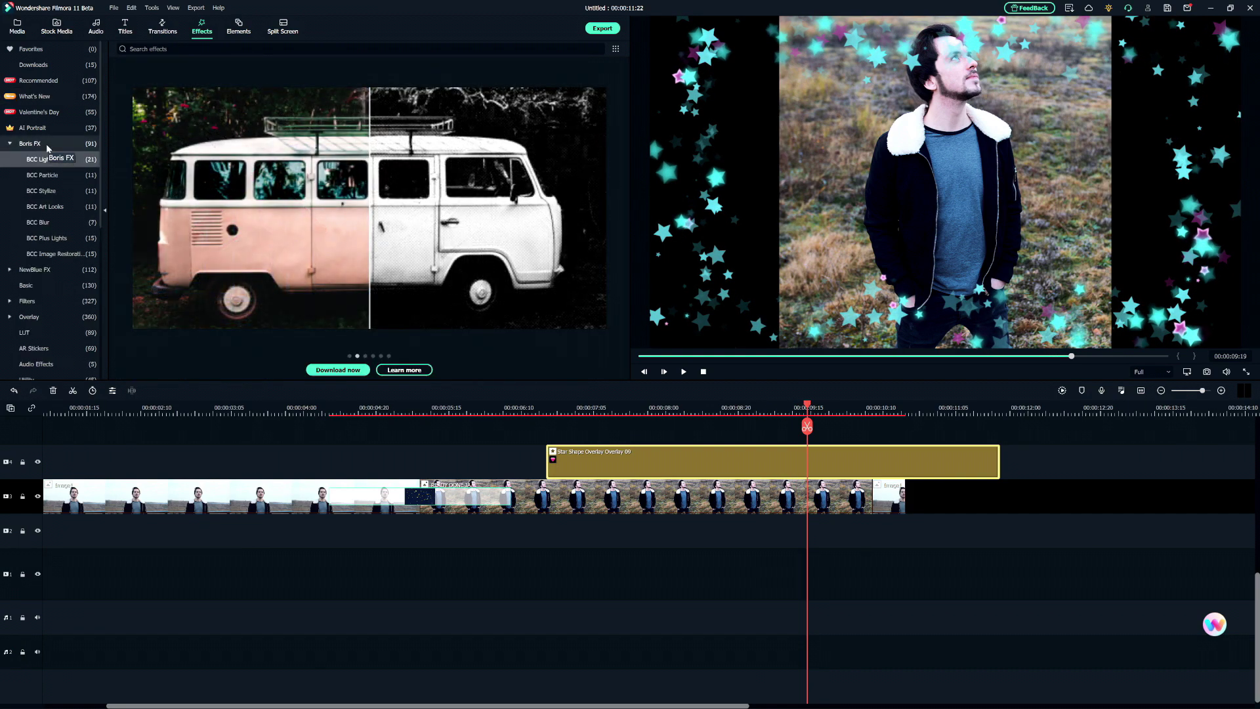
click(52, 144)
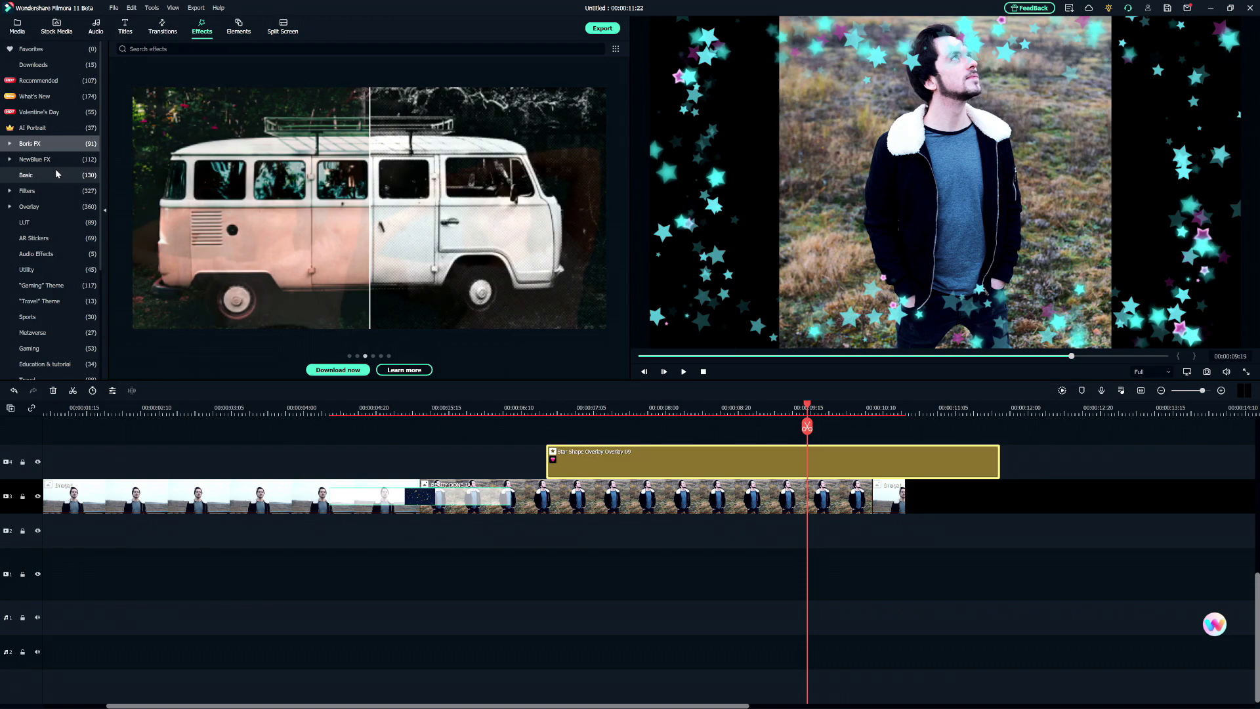
click(56, 172)
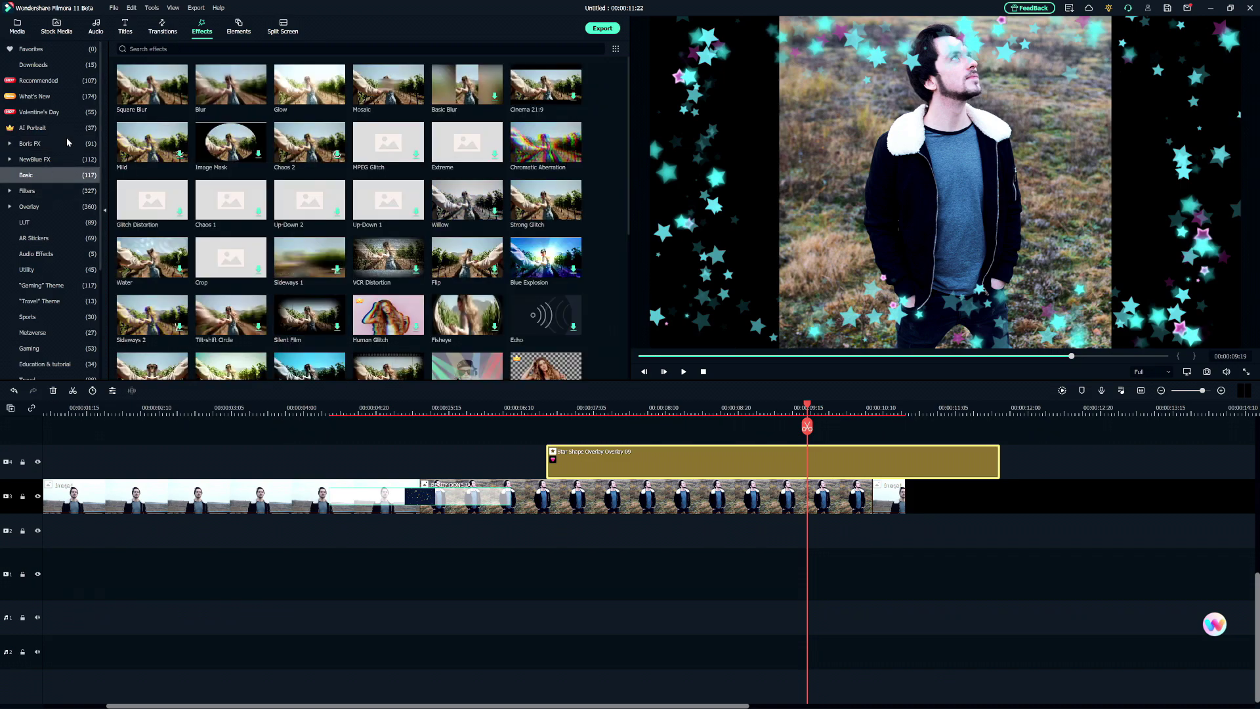
click(47, 191)
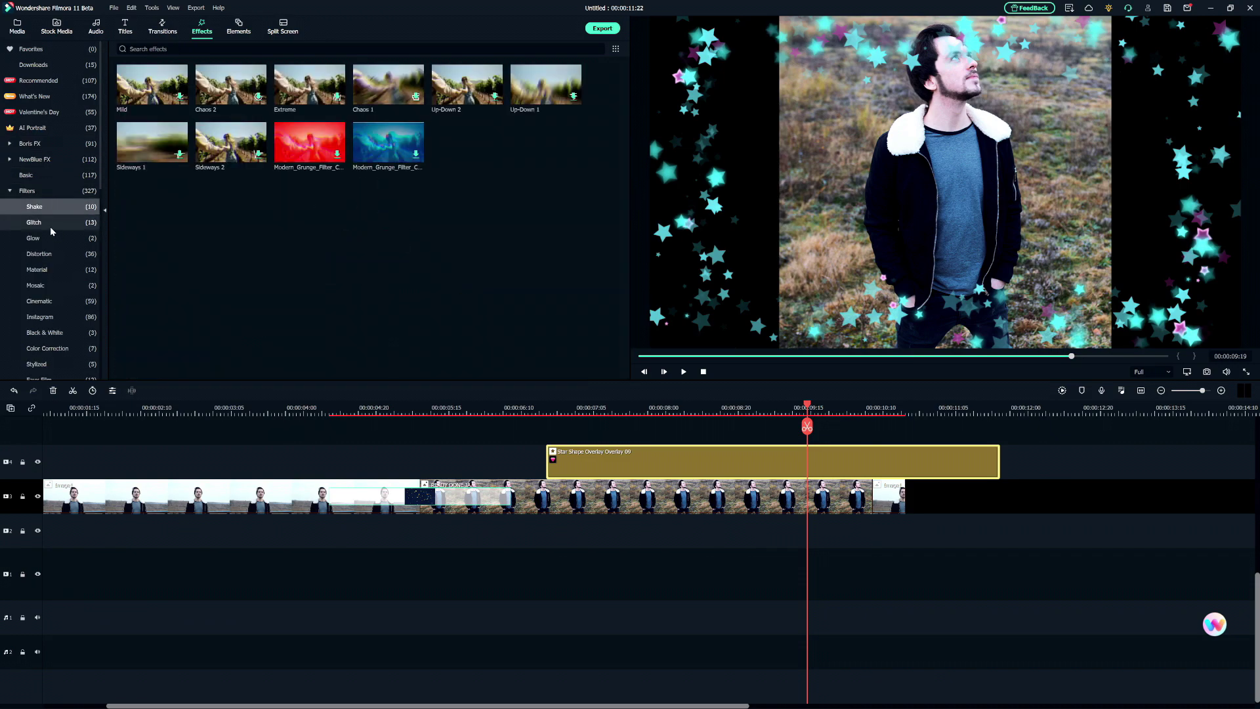
click(48, 223)
drag(141, 104, 553, 461)
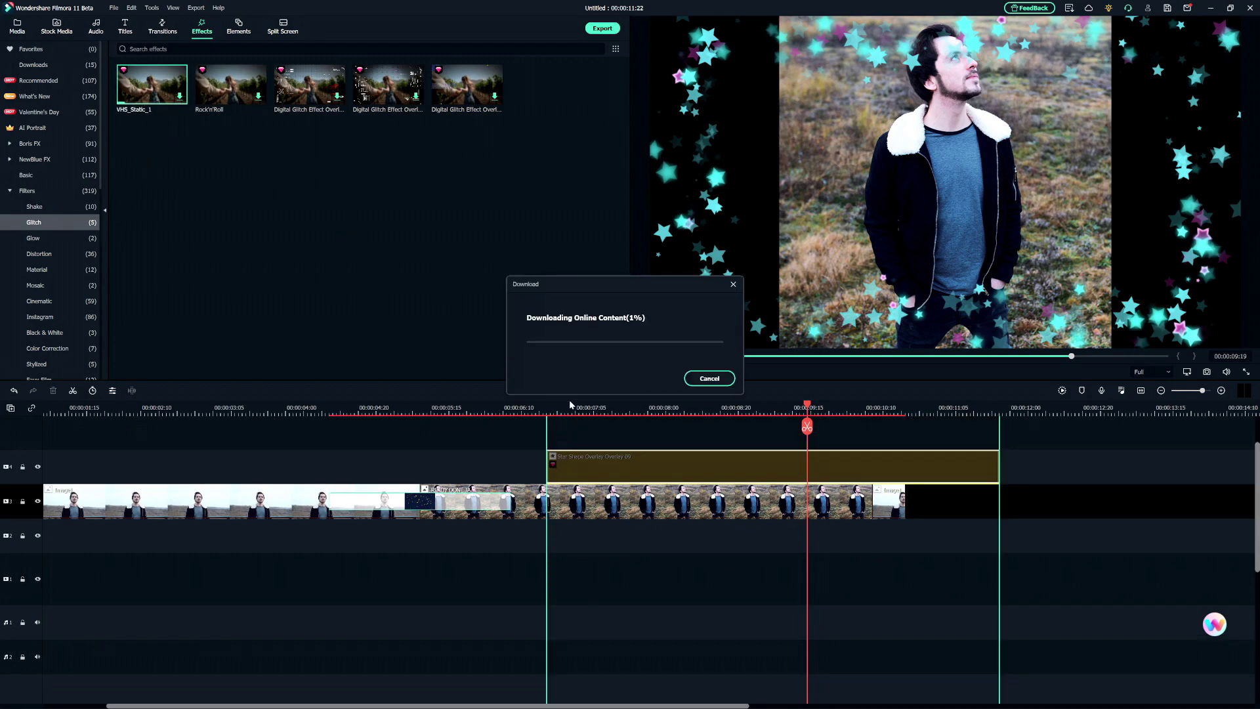
click(568, 406)
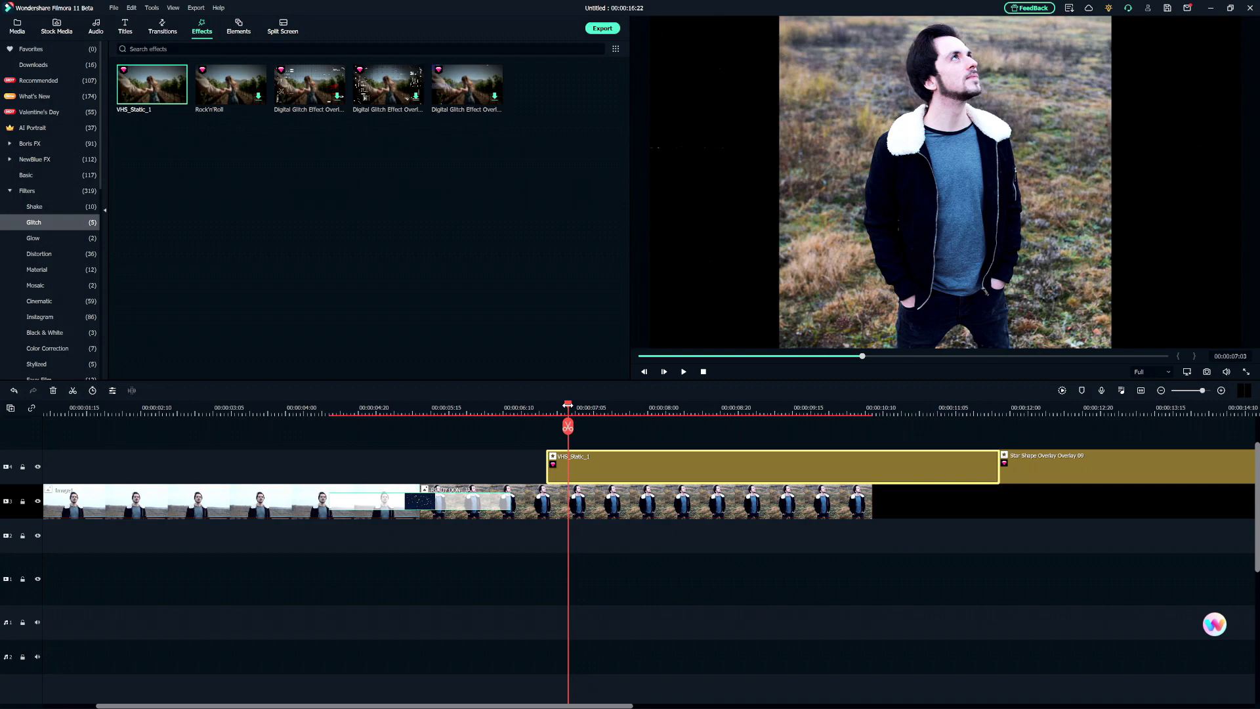
key(space)
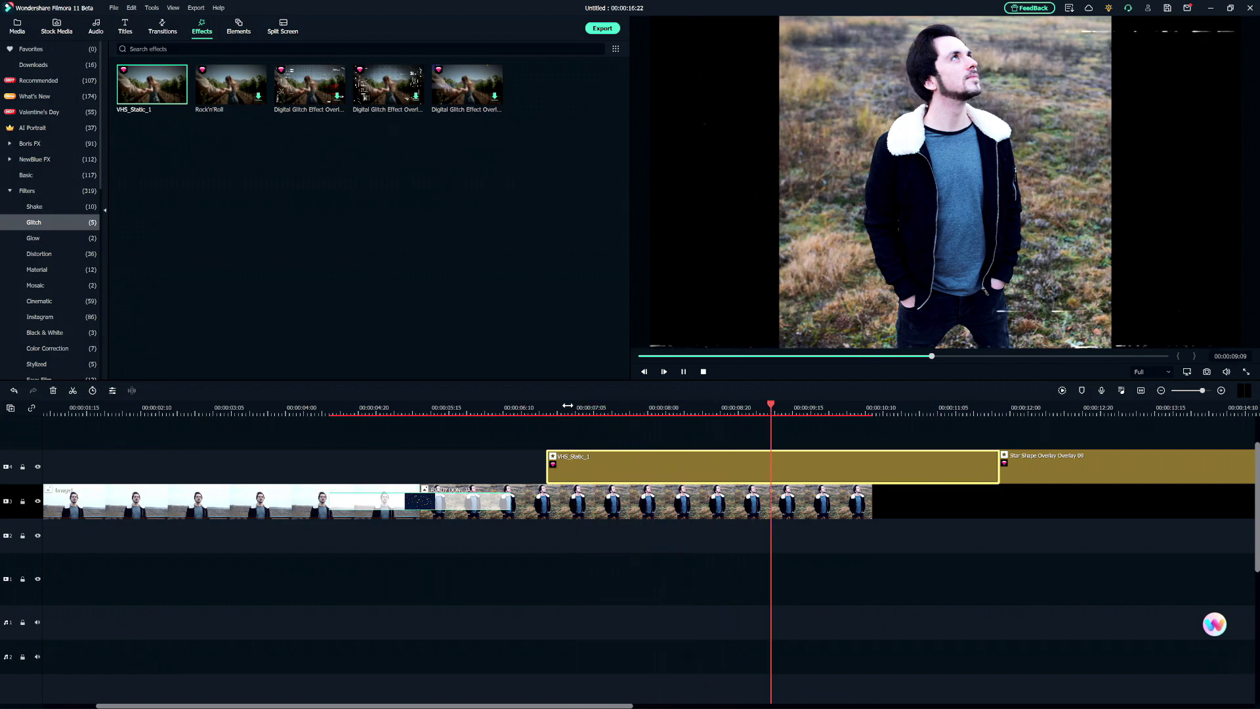
key(space)
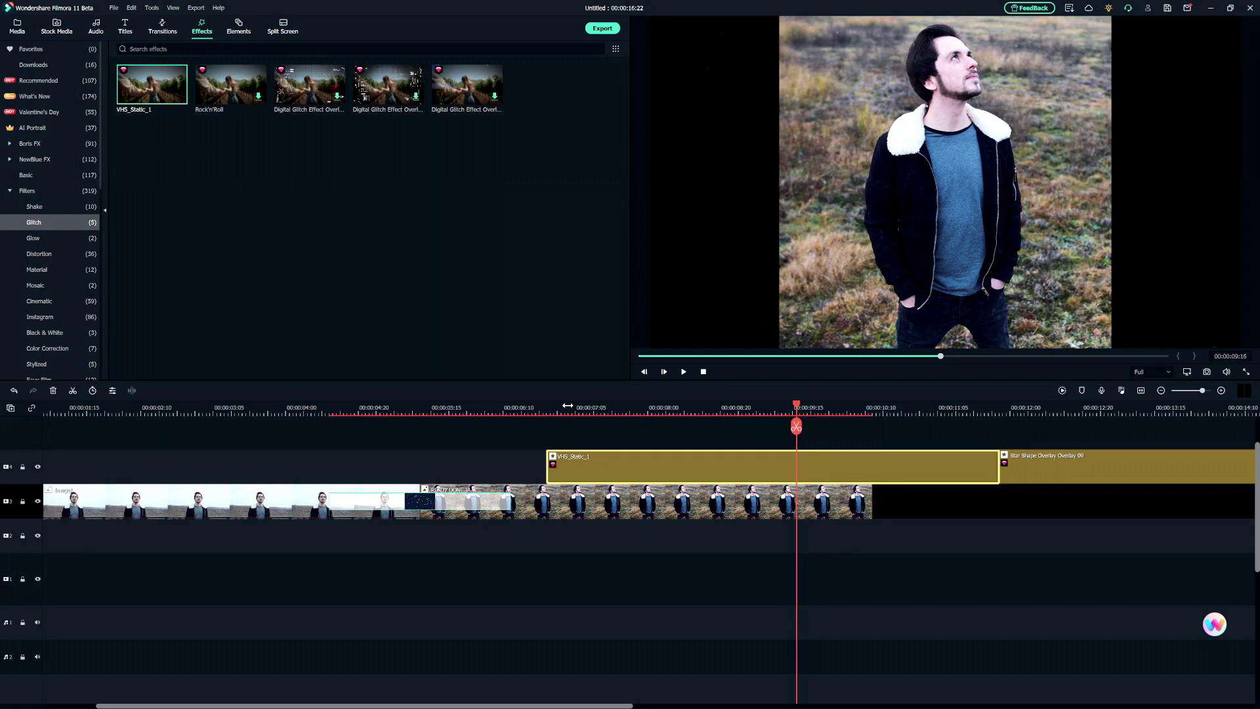
Step: Scrub to several points within the VHS_Static_1 effect to examine how the glitch lines look over the clip
drag(568, 406, 673, 407)
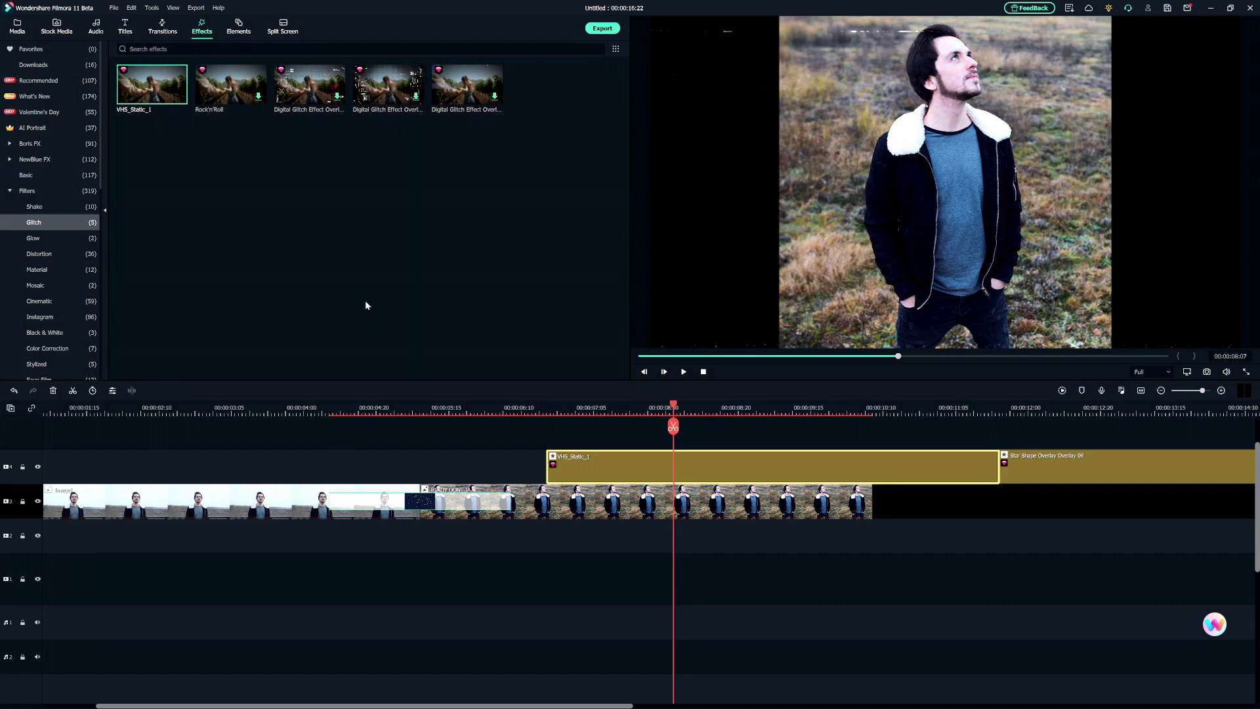
click(713, 407)
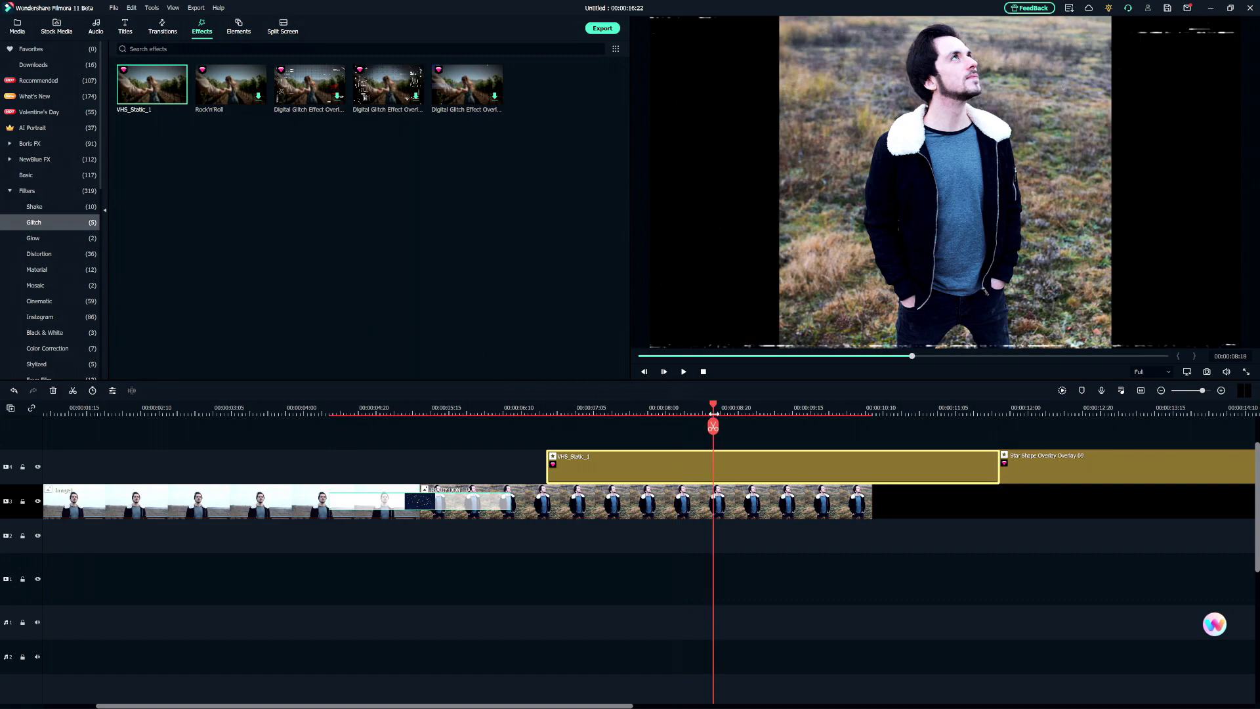
scroll(735, 407, up, 1)
click(753, 407)
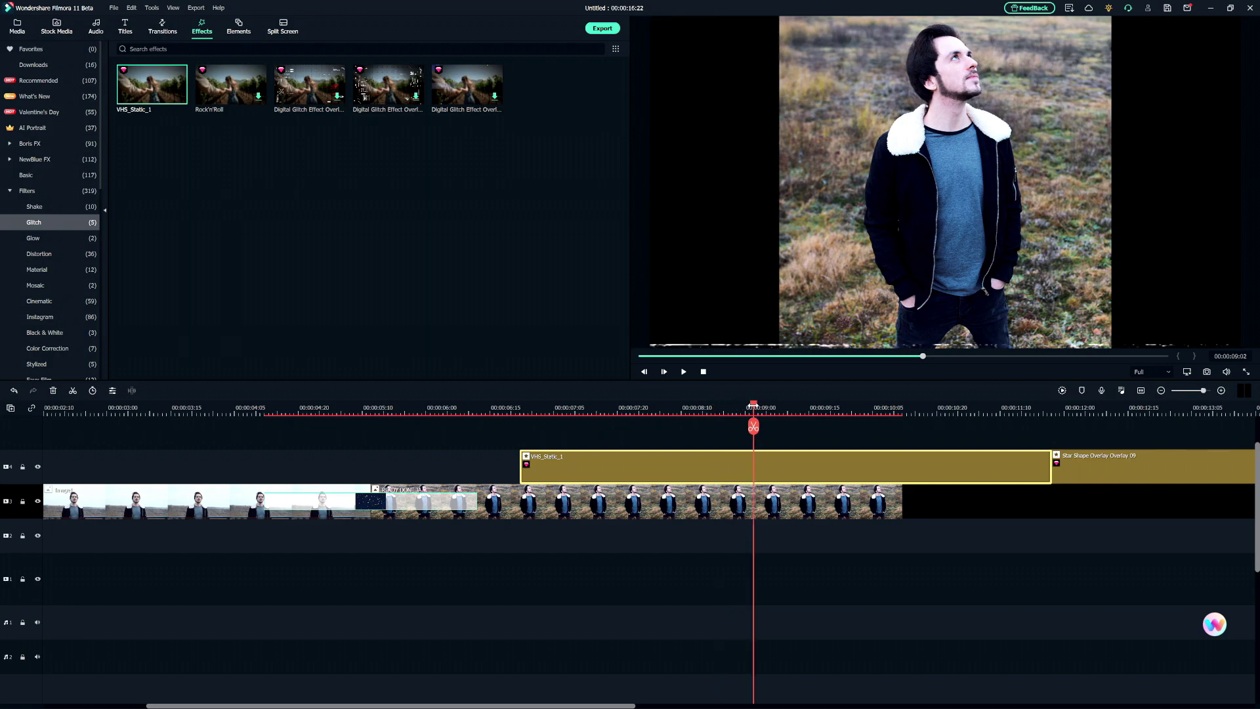
click(769, 405)
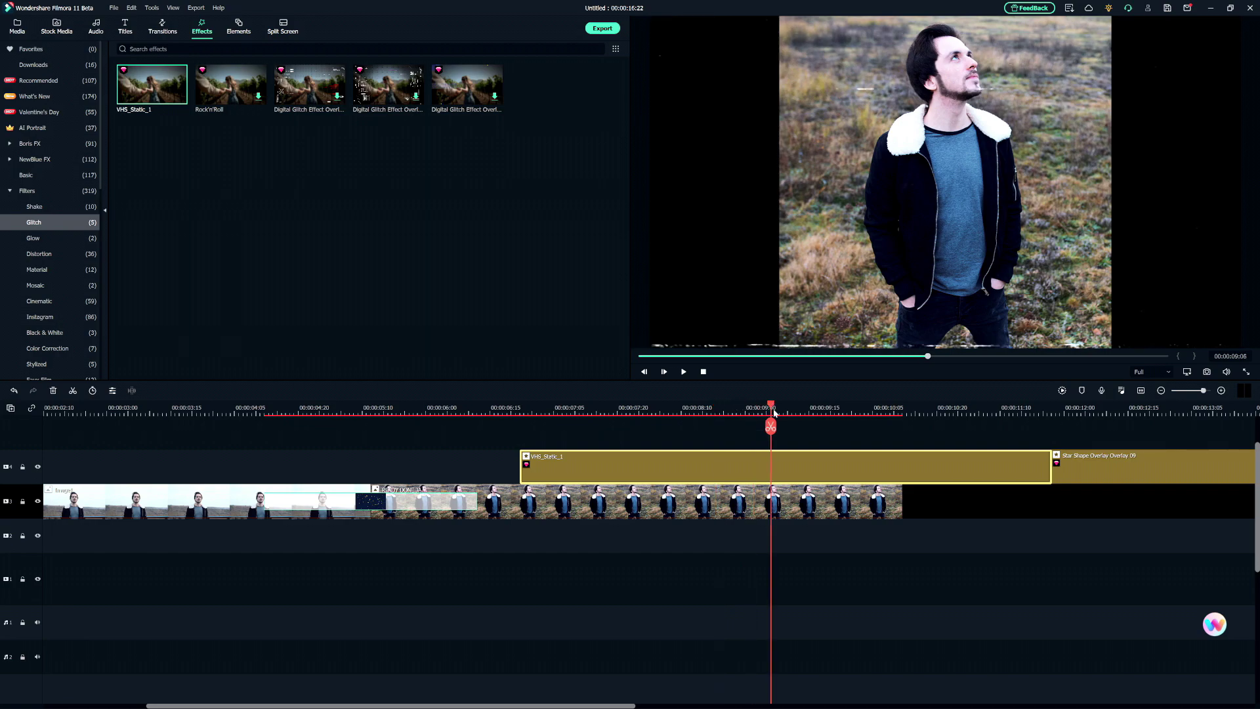
click(749, 404)
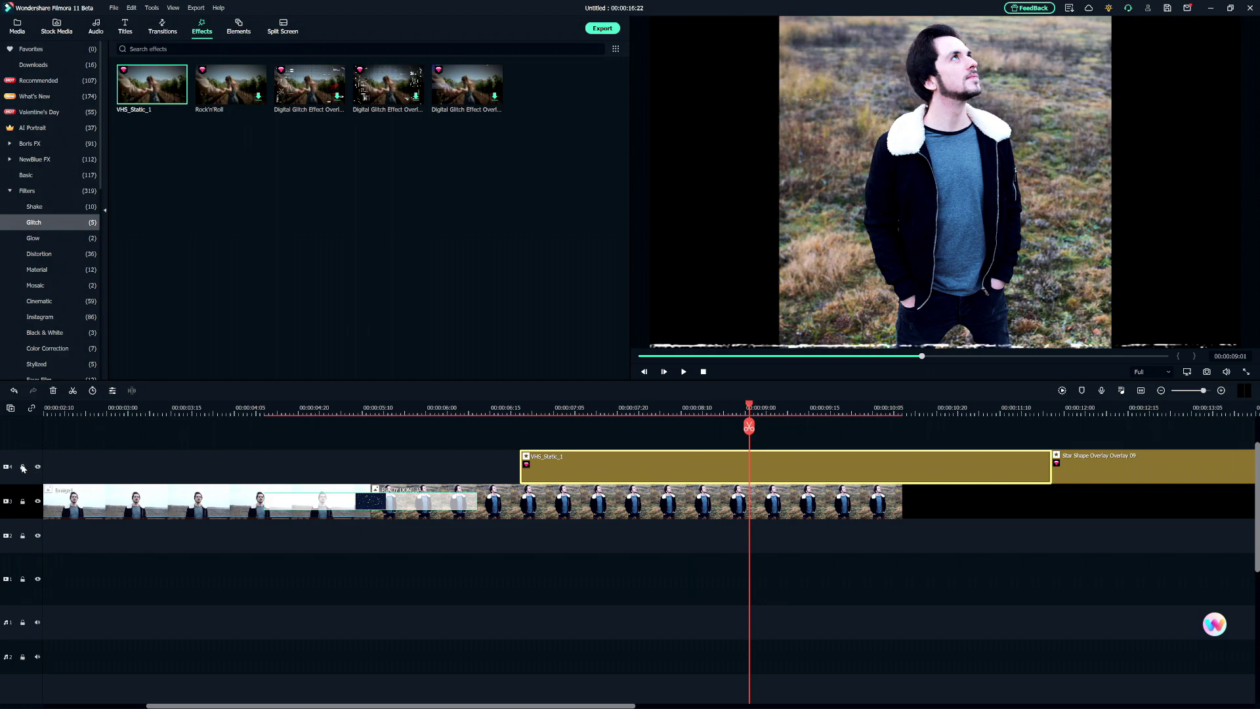
Step: Delete the Star Shape Overlay Overlay 09 effect from the track above the clips
click(557, 410)
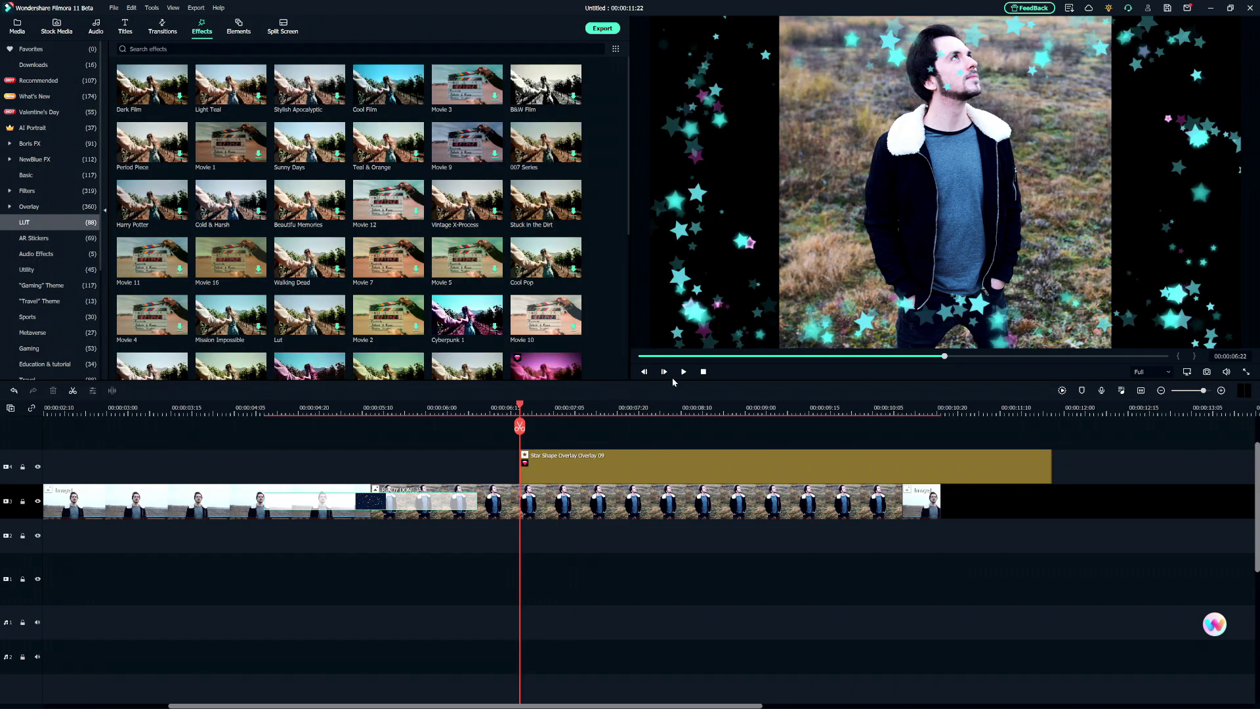
click(672, 477)
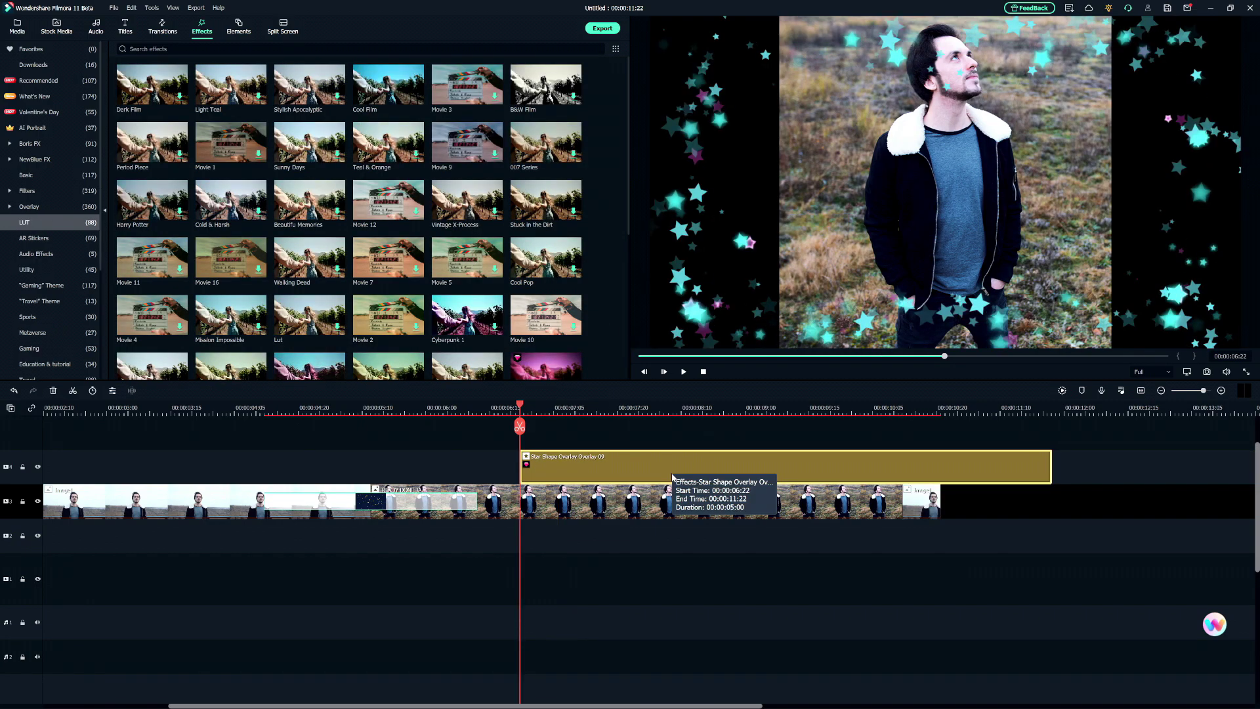
key(Delete)
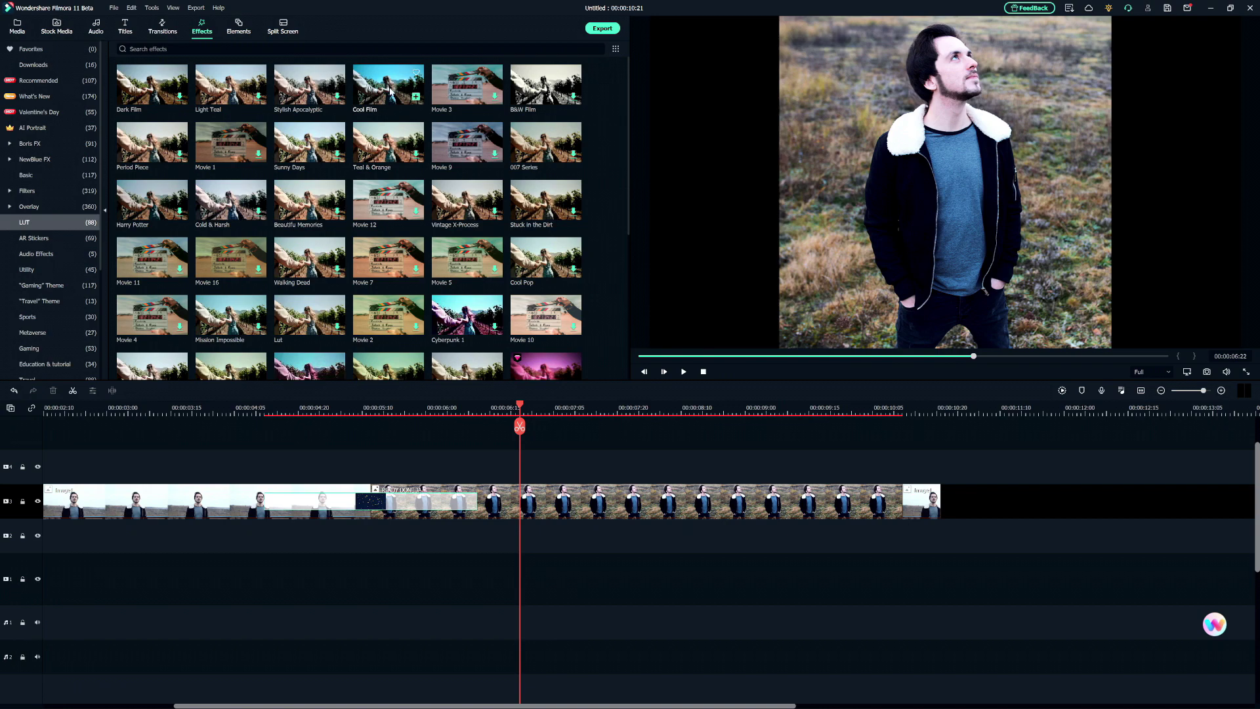
Step: Apply the Cool Film LUT to the READY DONE JA clip, replace it with the B&W Film LUT, and select the clip
drag(388, 84, 526, 507)
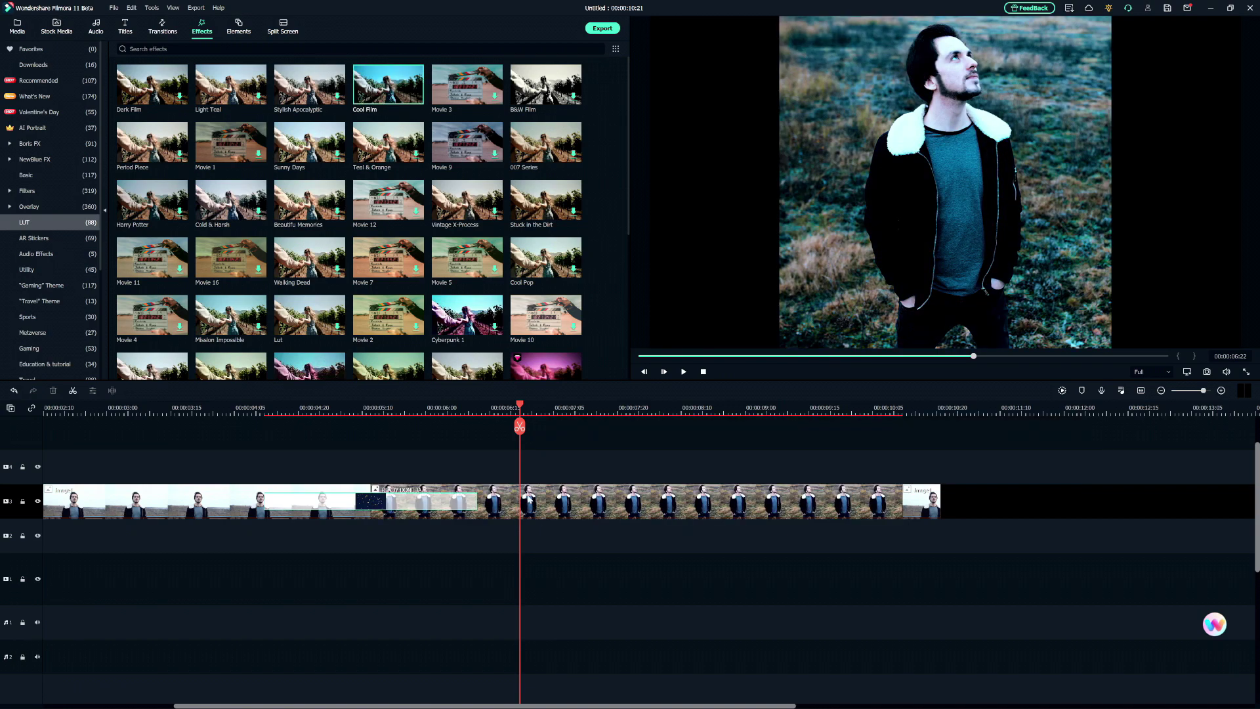
drag(545, 84, 527, 499)
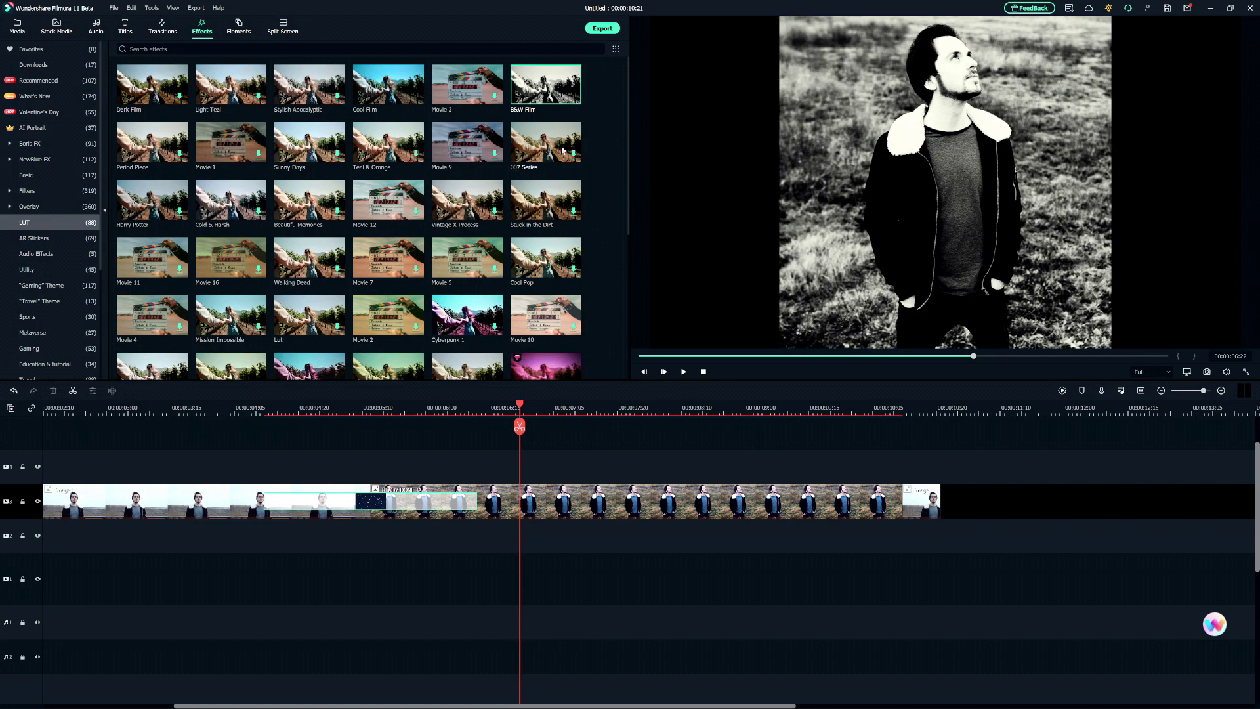
click(559, 493)
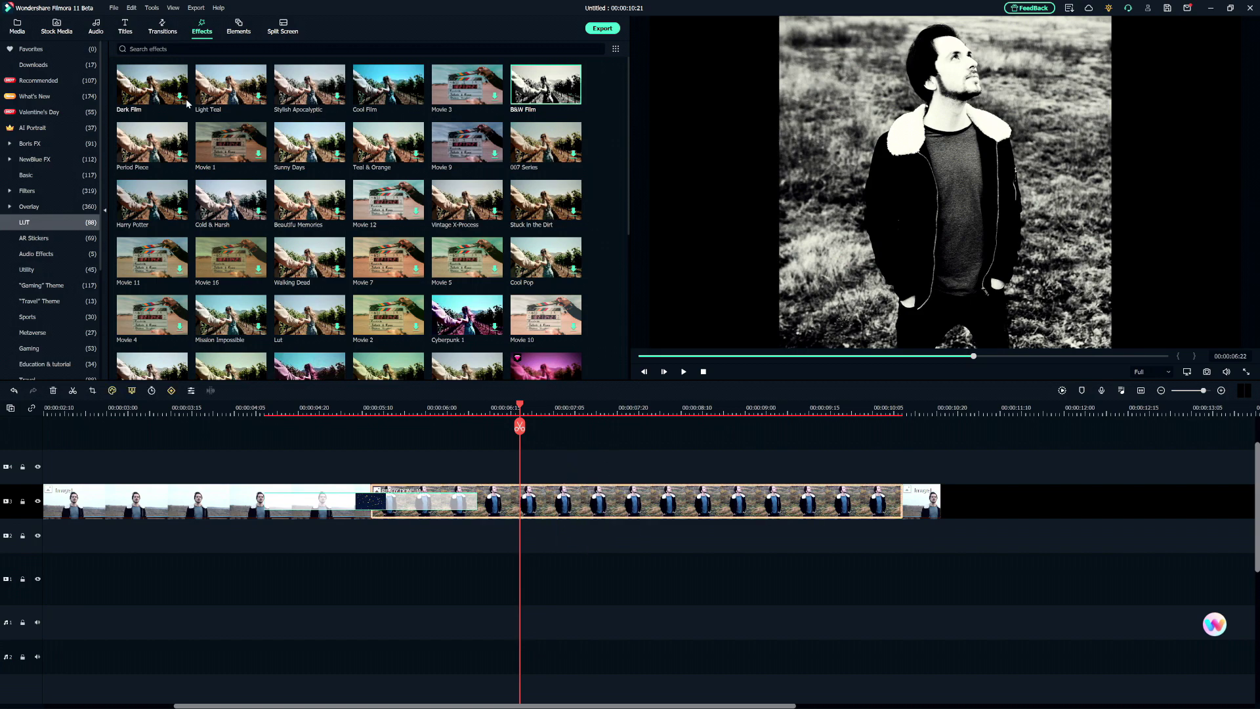
Step: Lower the BW Film effect's alpha to its minimum on the READY DONE JA clip and raise it back up
double_click(537, 500)
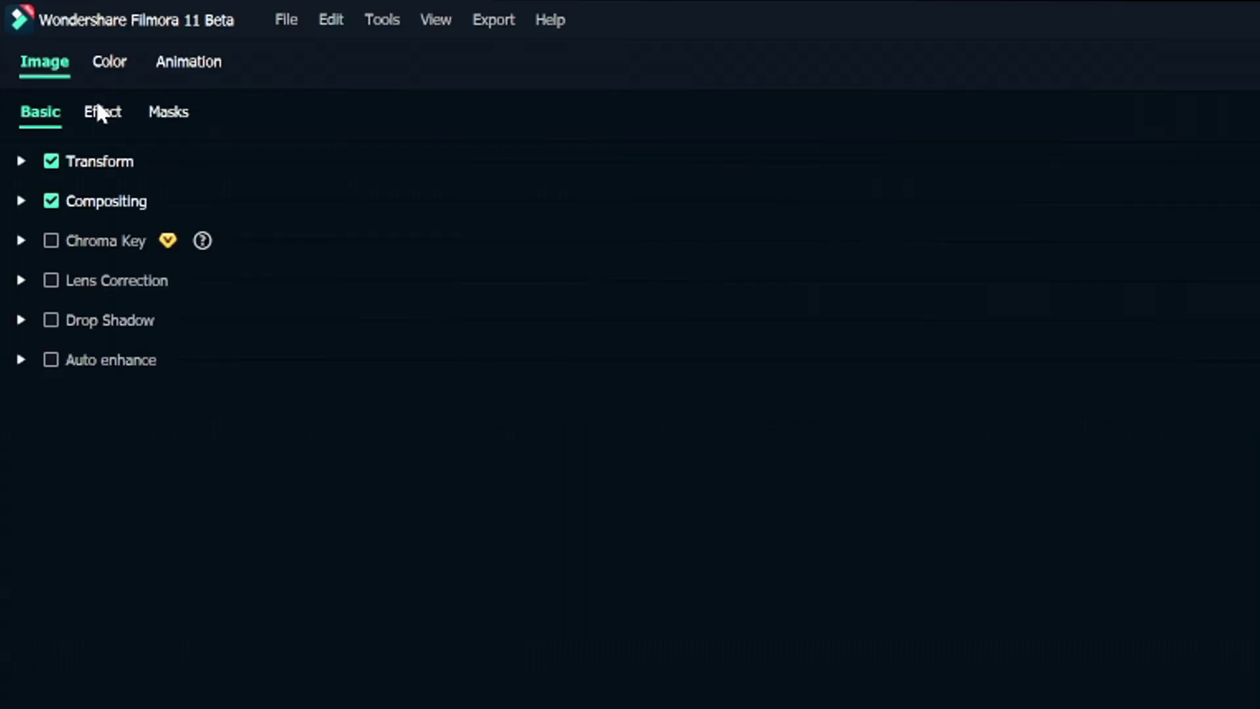
click(40, 44)
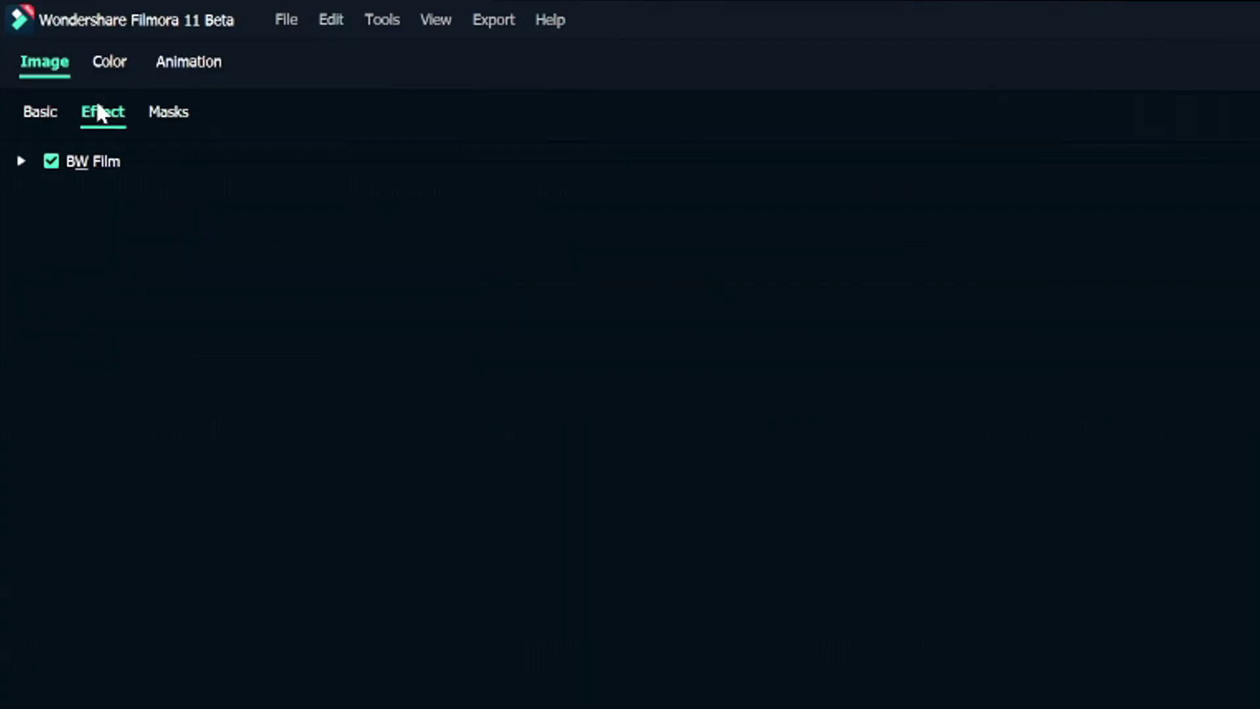
click(117, 161)
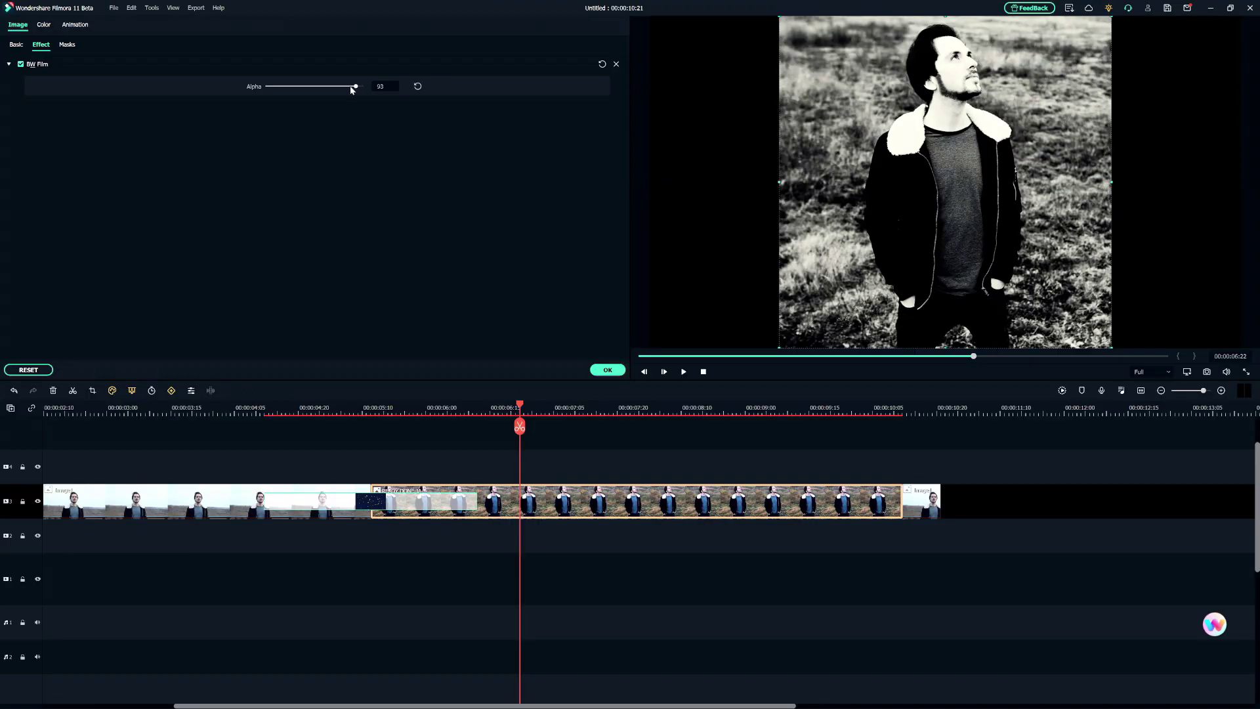
drag(911, 218, 443, 245)
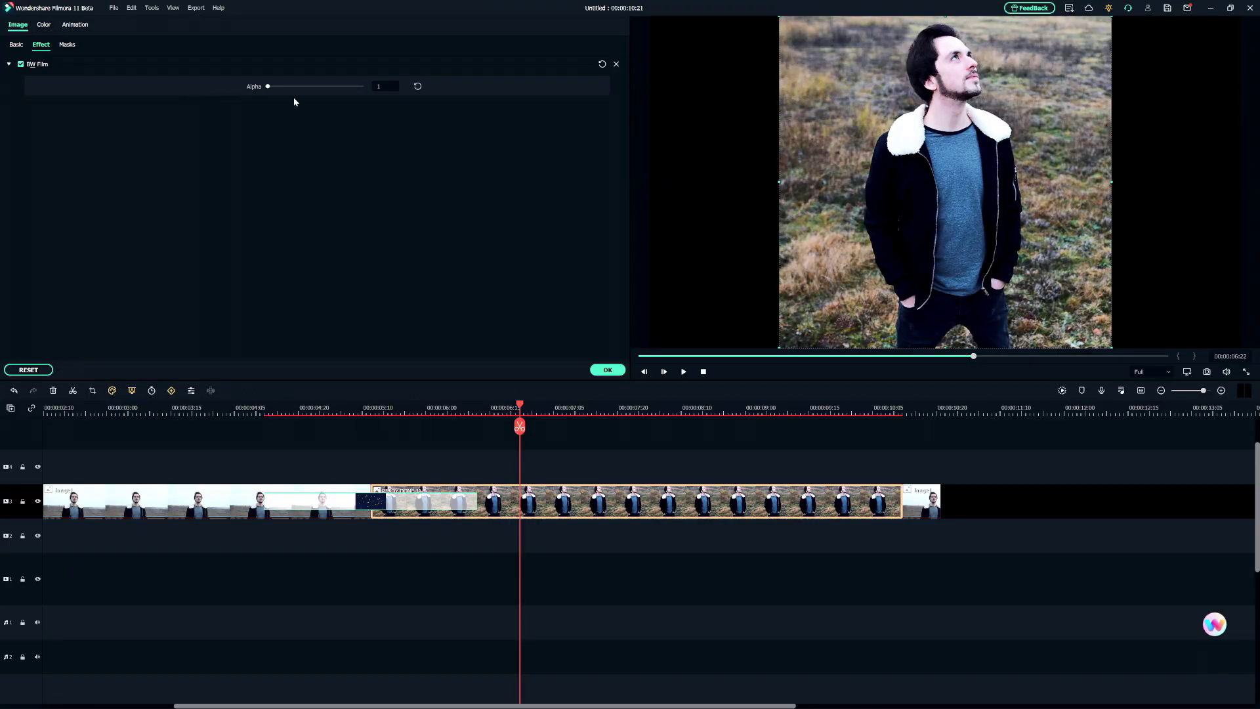
drag(268, 86, 156, 107)
drag(251, 108, 549, 118)
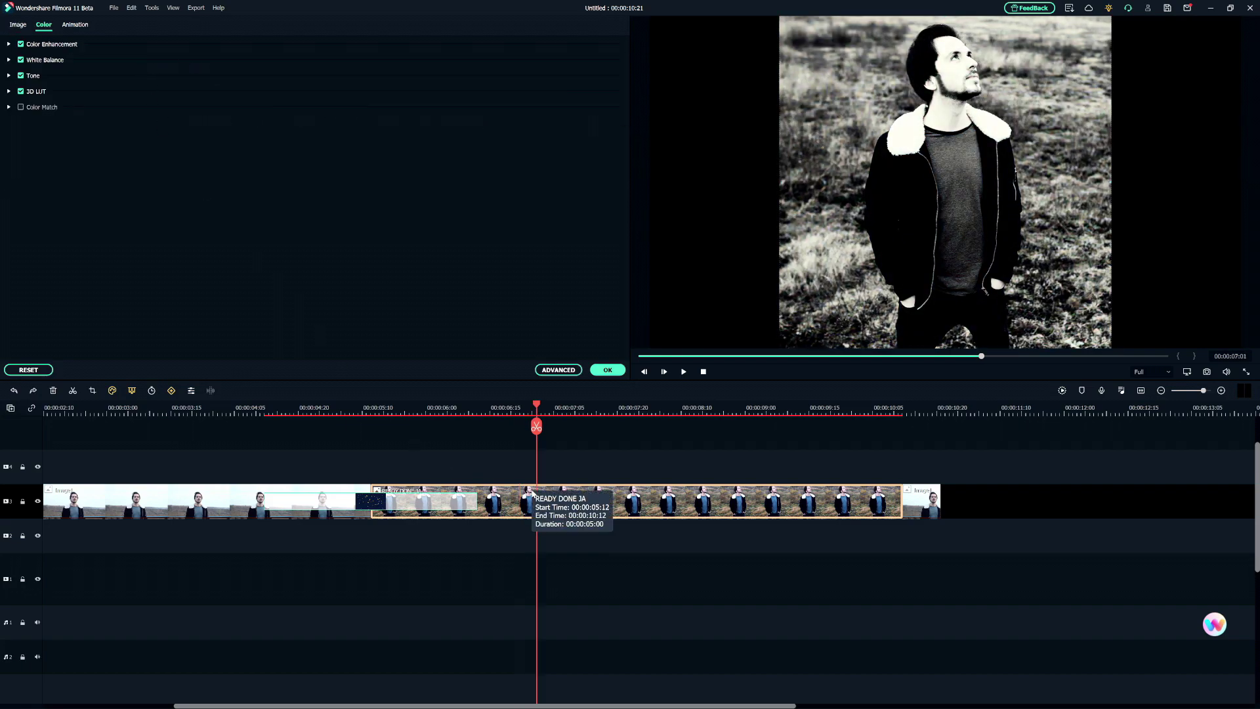
Step: Delete the READY DONE JA clip and the long Image1 clip, and select the short Image1 clip that remains
key(Delete)
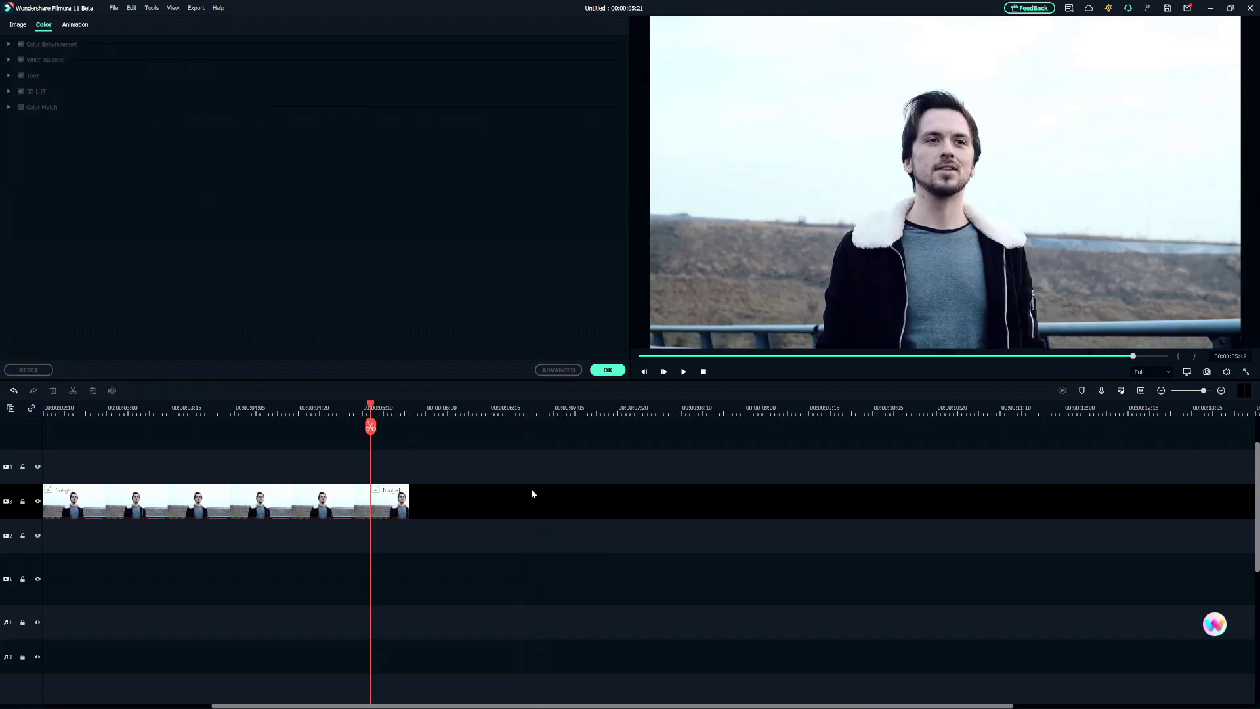
click(230, 425)
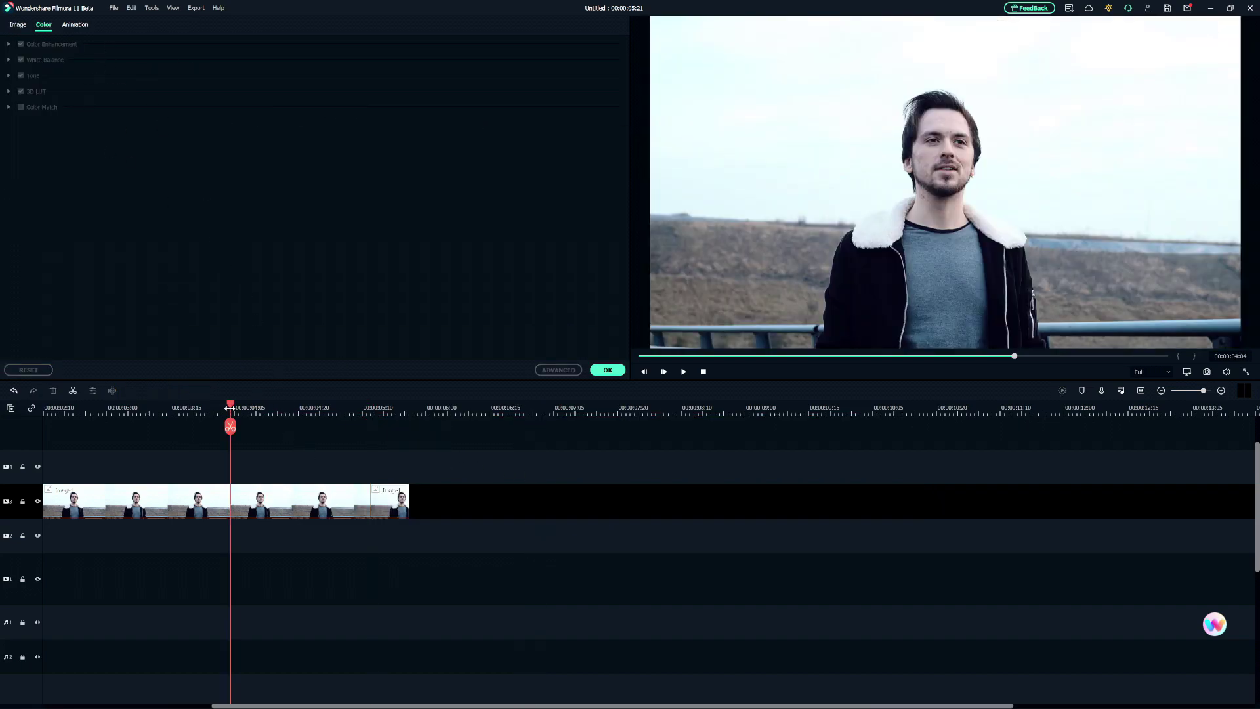
click(229, 502)
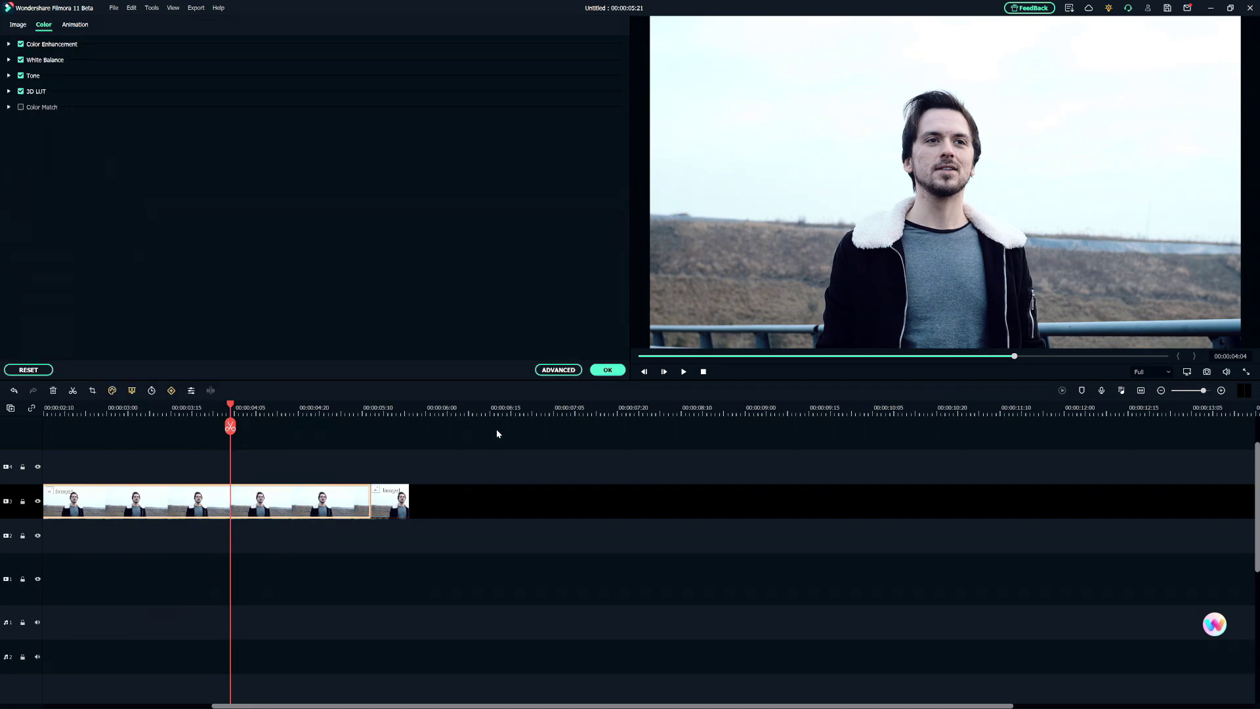
key(Delete)
scroll(119, 453, up, 2)
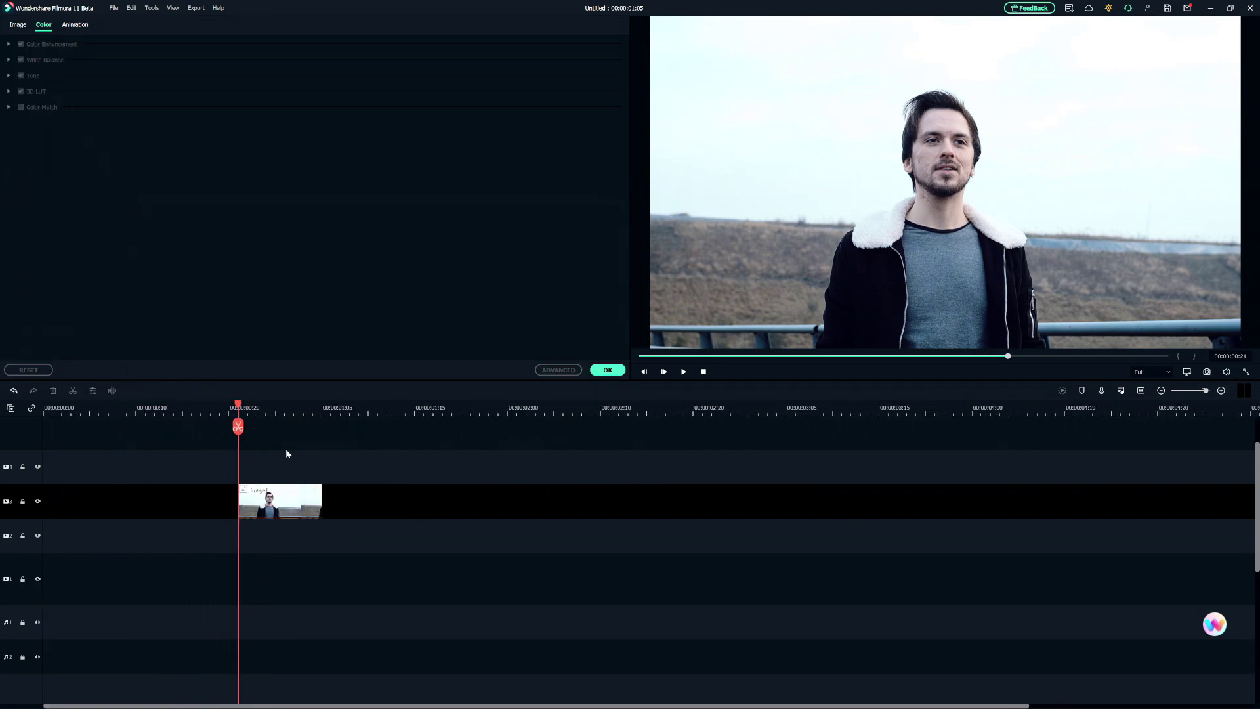
click(270, 499)
scroll(438, 461, up, 2)
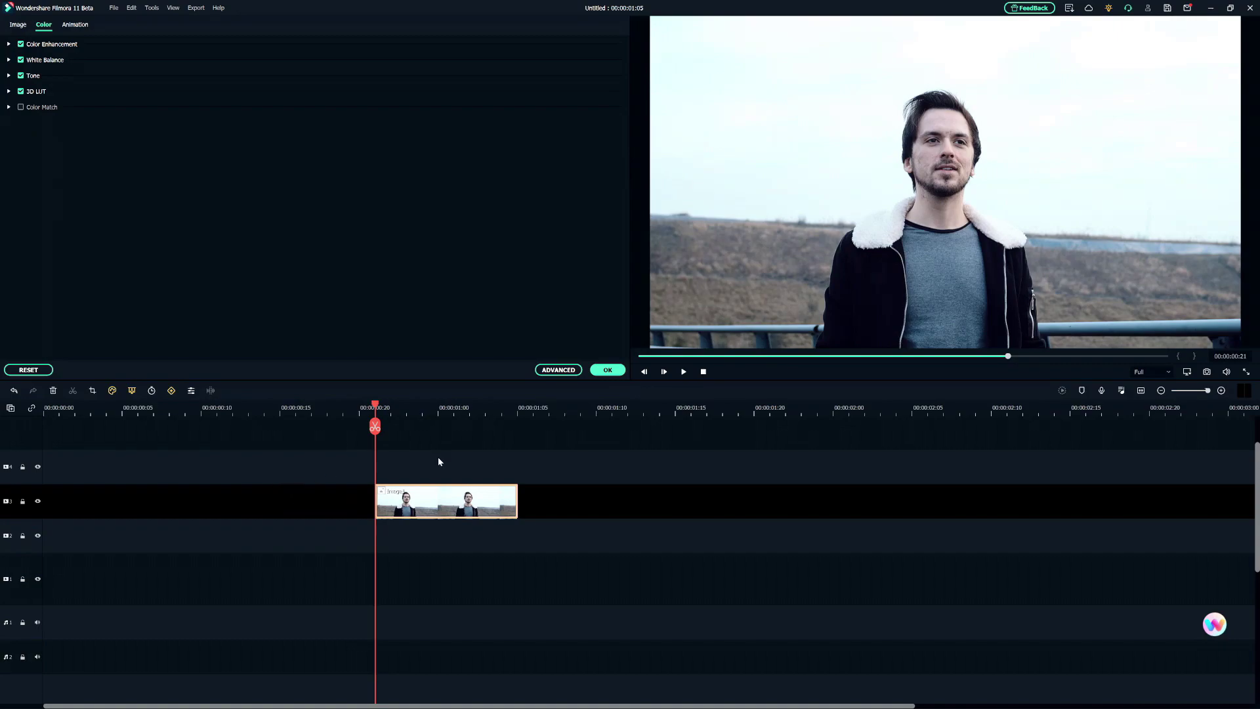
Step: Browse the Elements and Split Screen libraries, including the Recommended and Valentine's Day elements
click(602, 371)
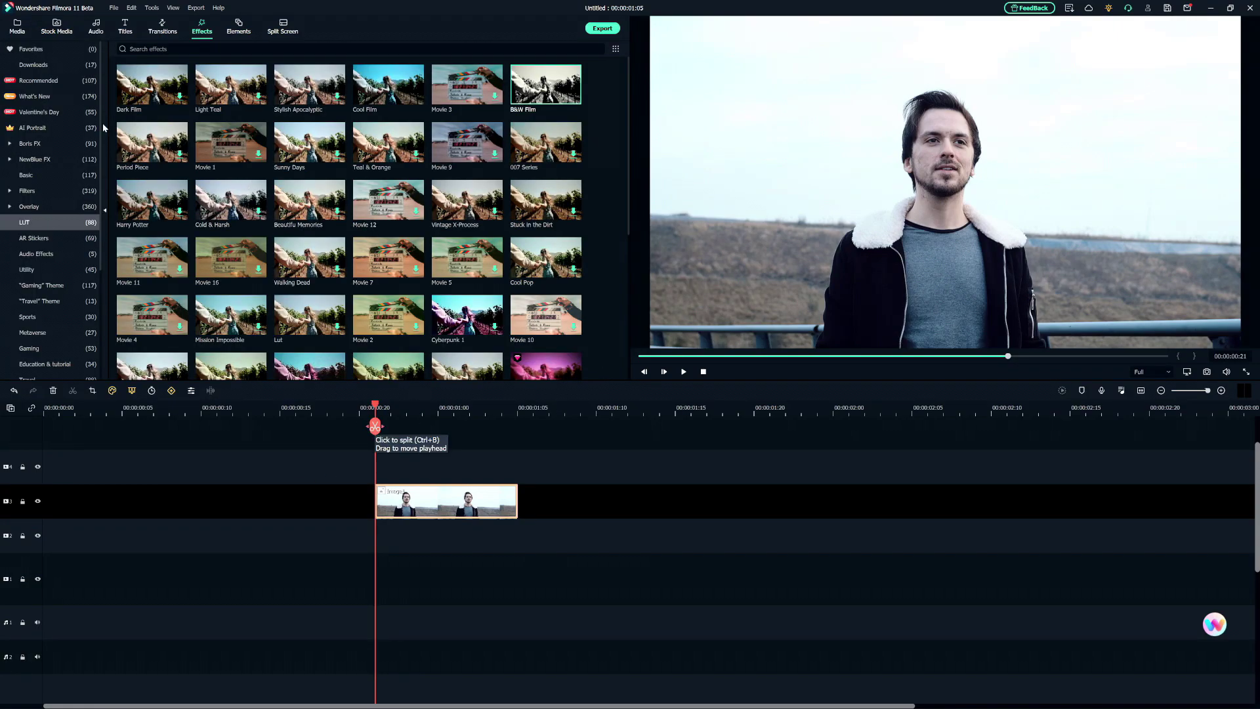
click(238, 29)
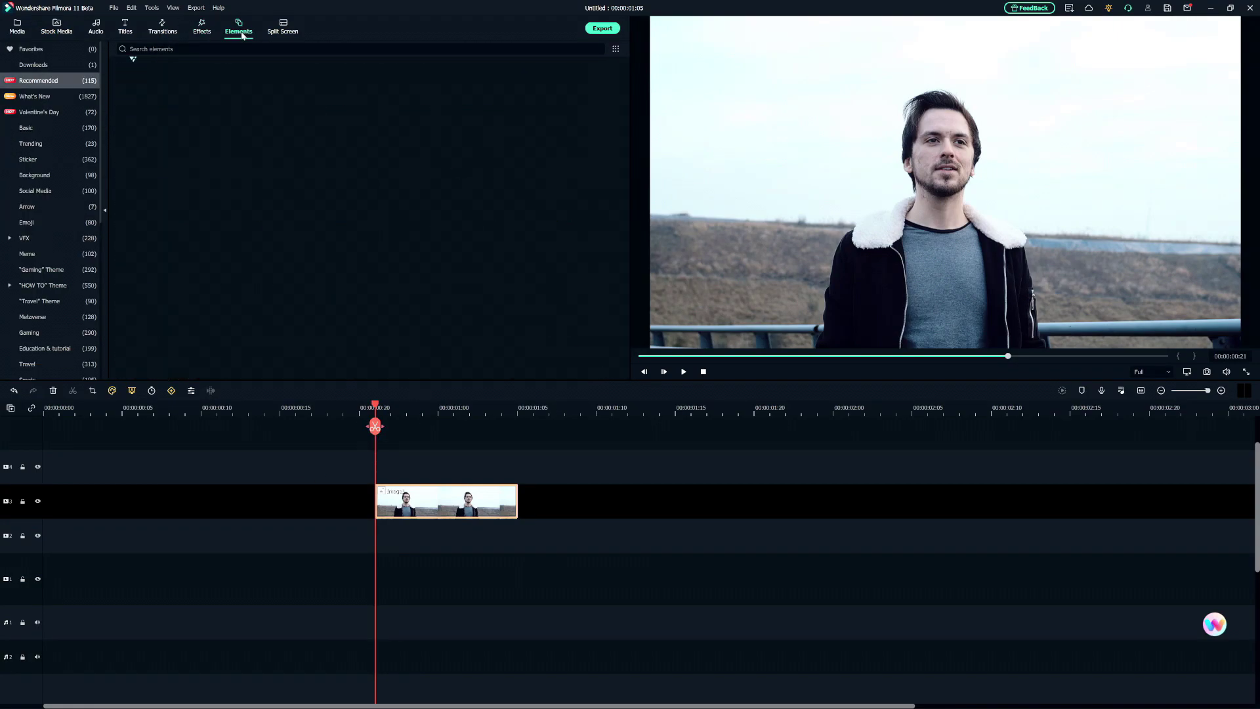
click(282, 28)
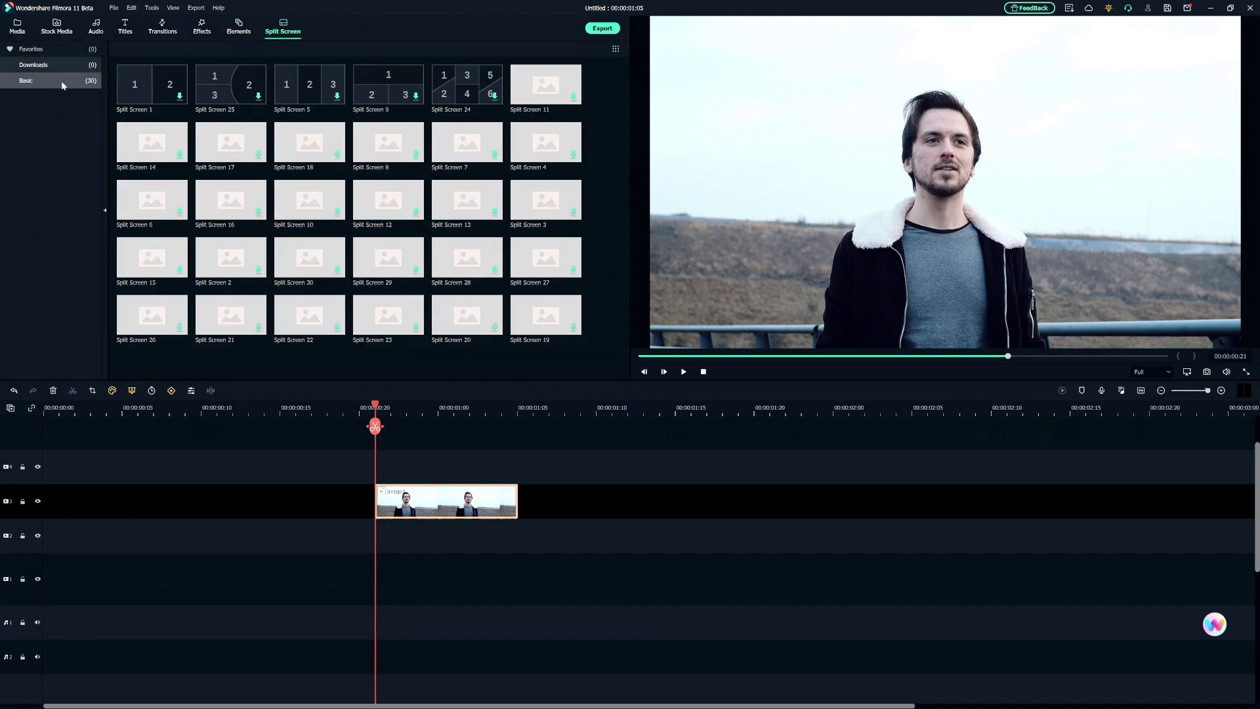
click(238, 29)
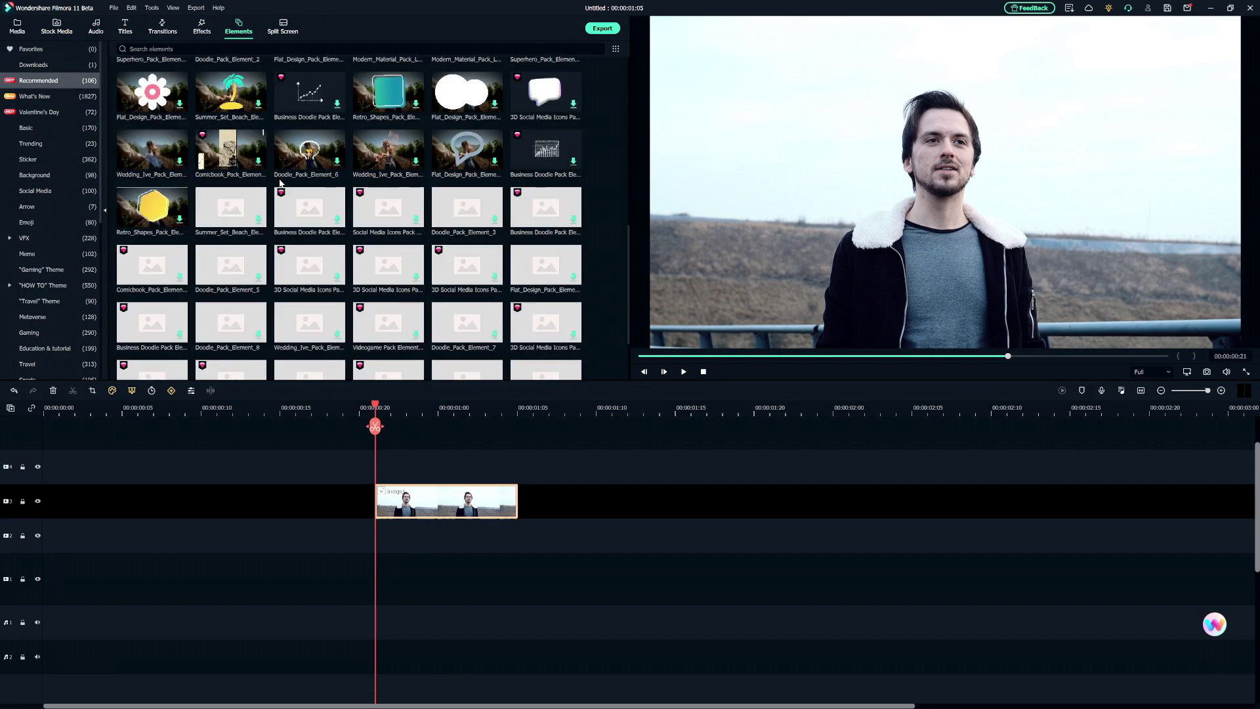
click(46, 112)
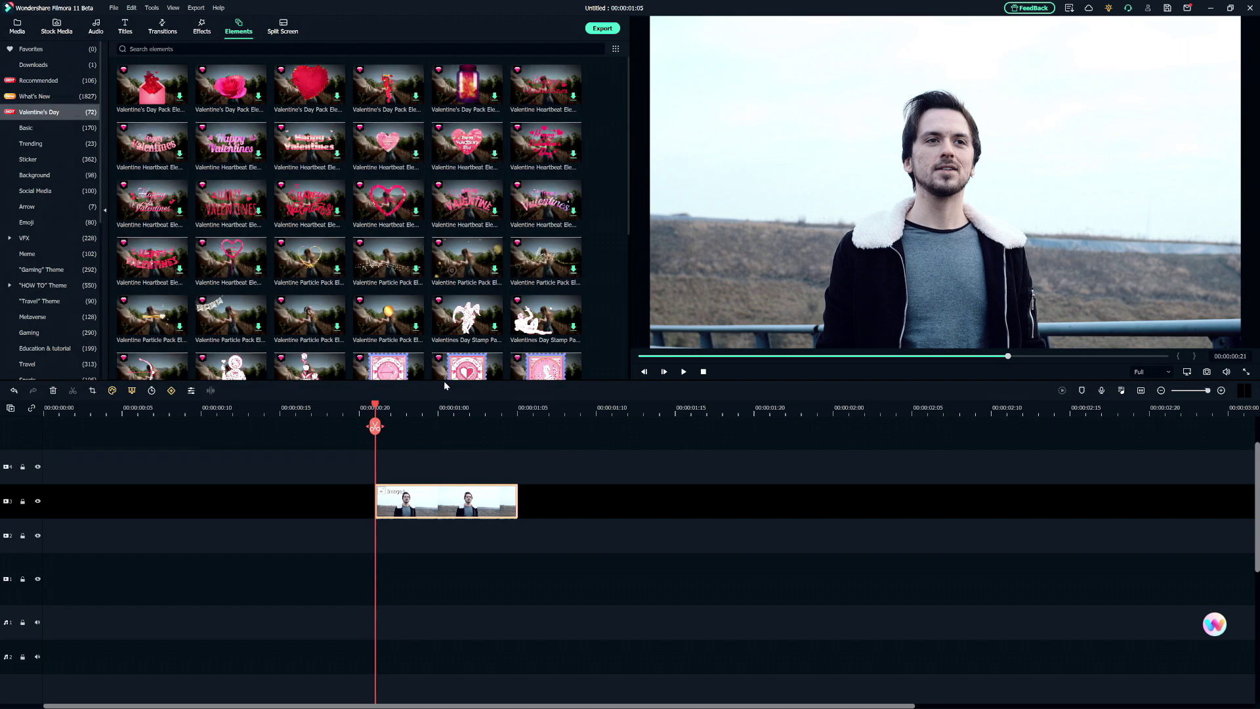
Step: Split the remaining Image1 clip at 00:00:00:24
click(407, 412)
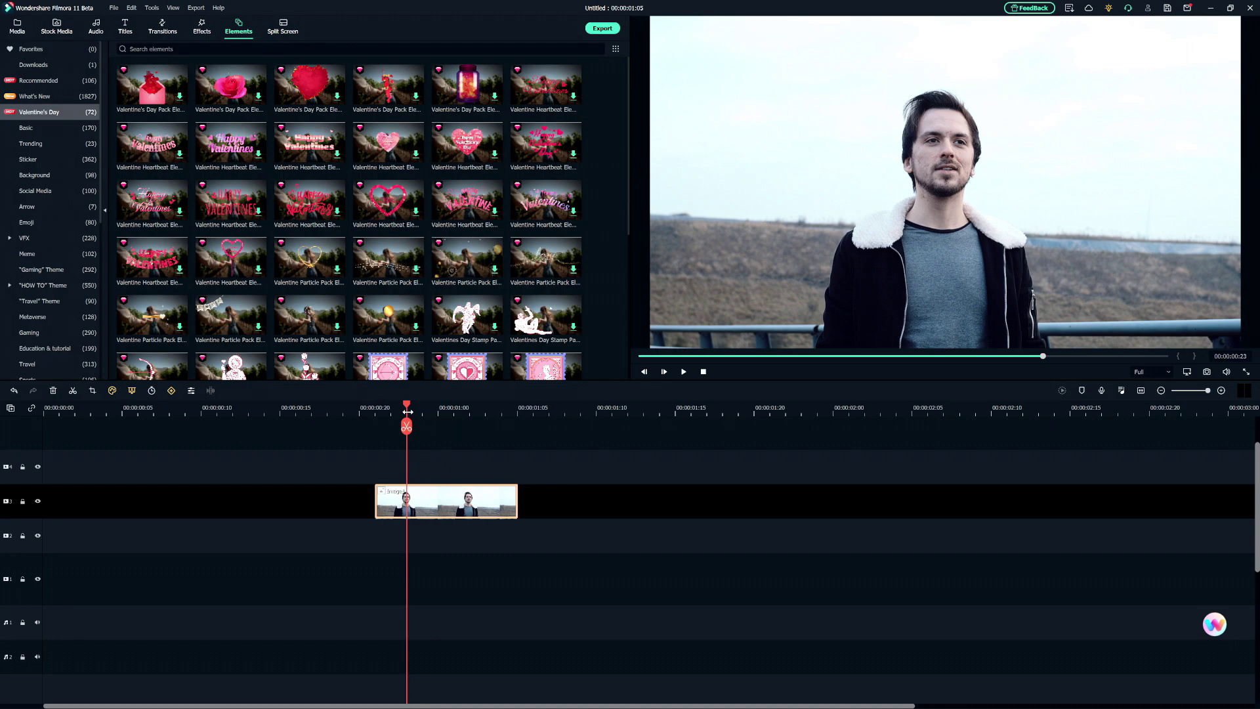
drag(408, 412, 422, 413)
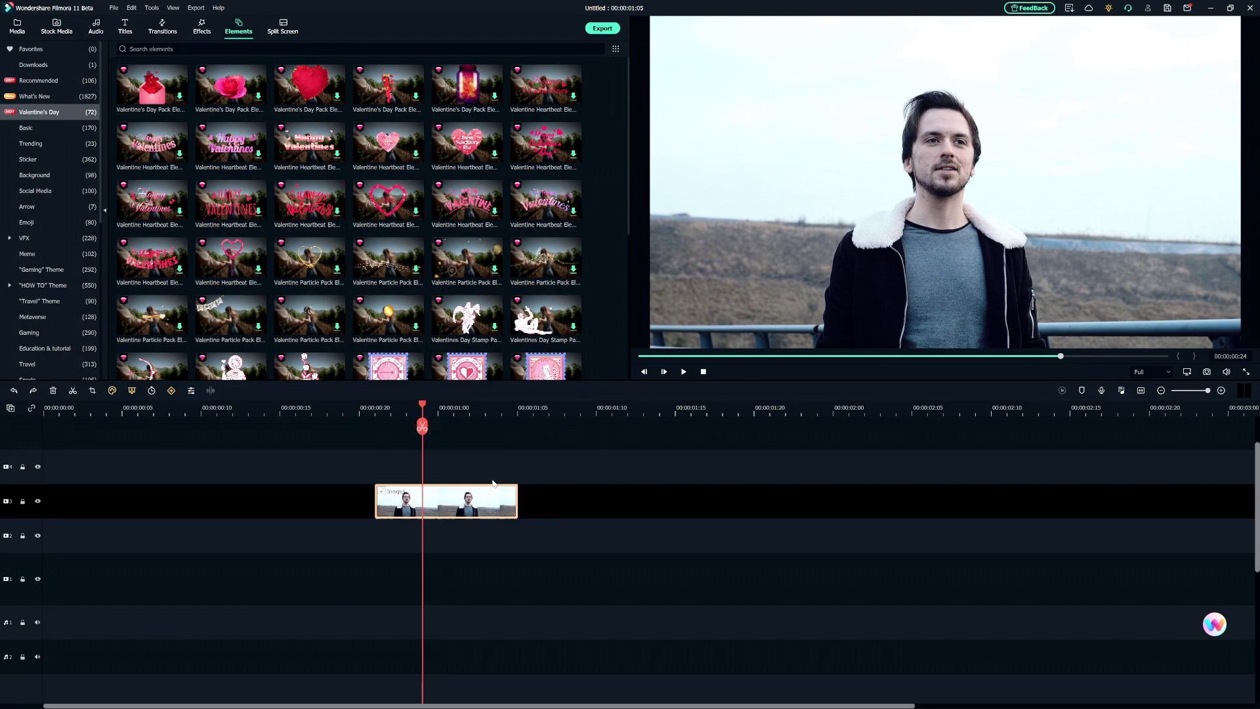
key(ctrl+b)
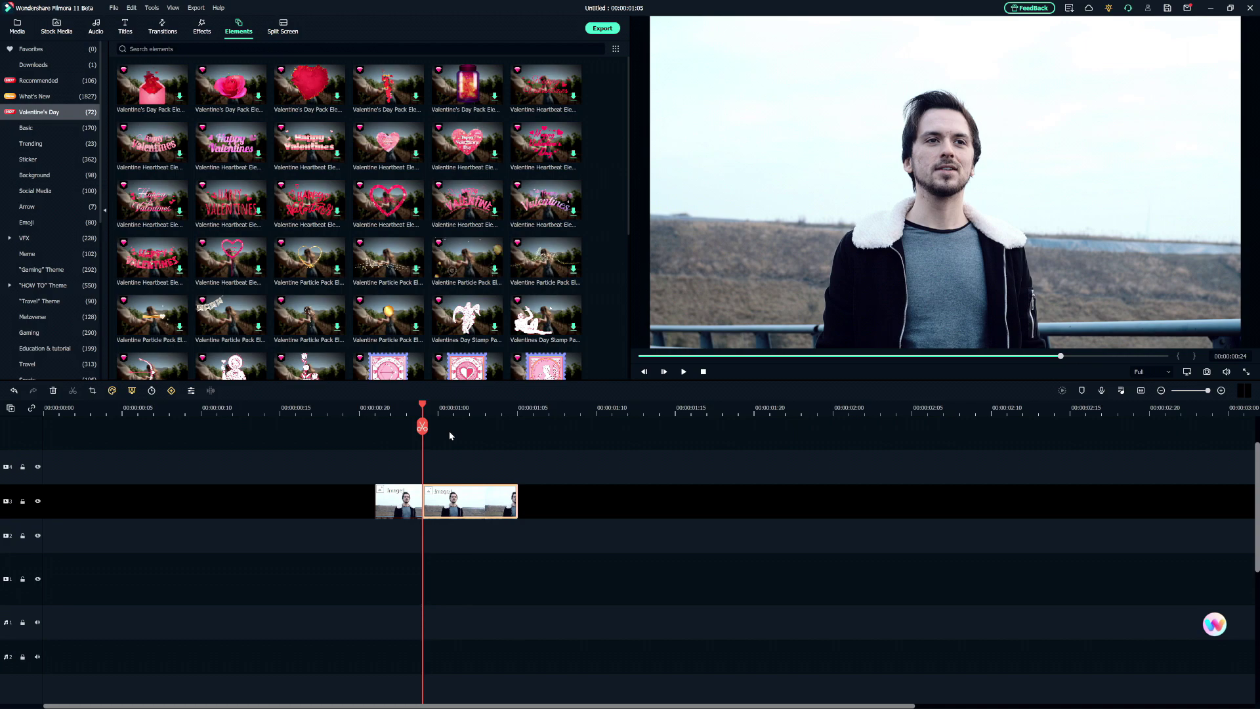
click(449, 411)
click(549, 412)
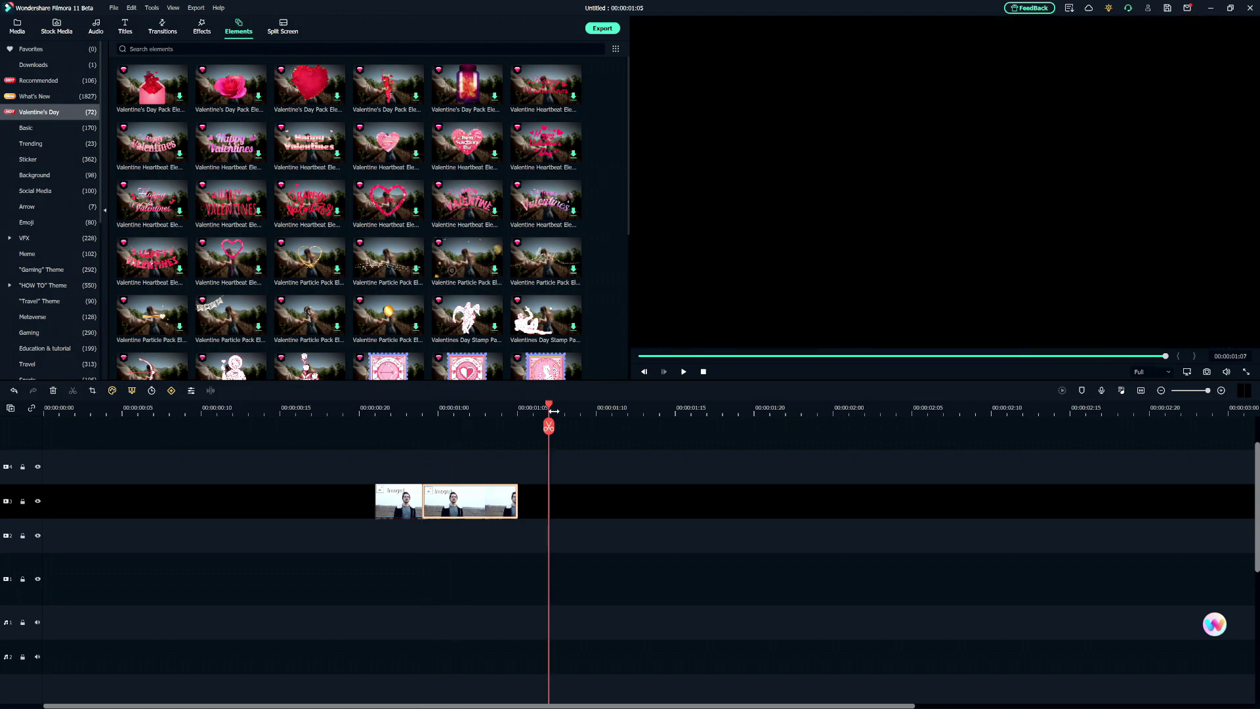
key(ctrl+v)
key(ctrl+z)
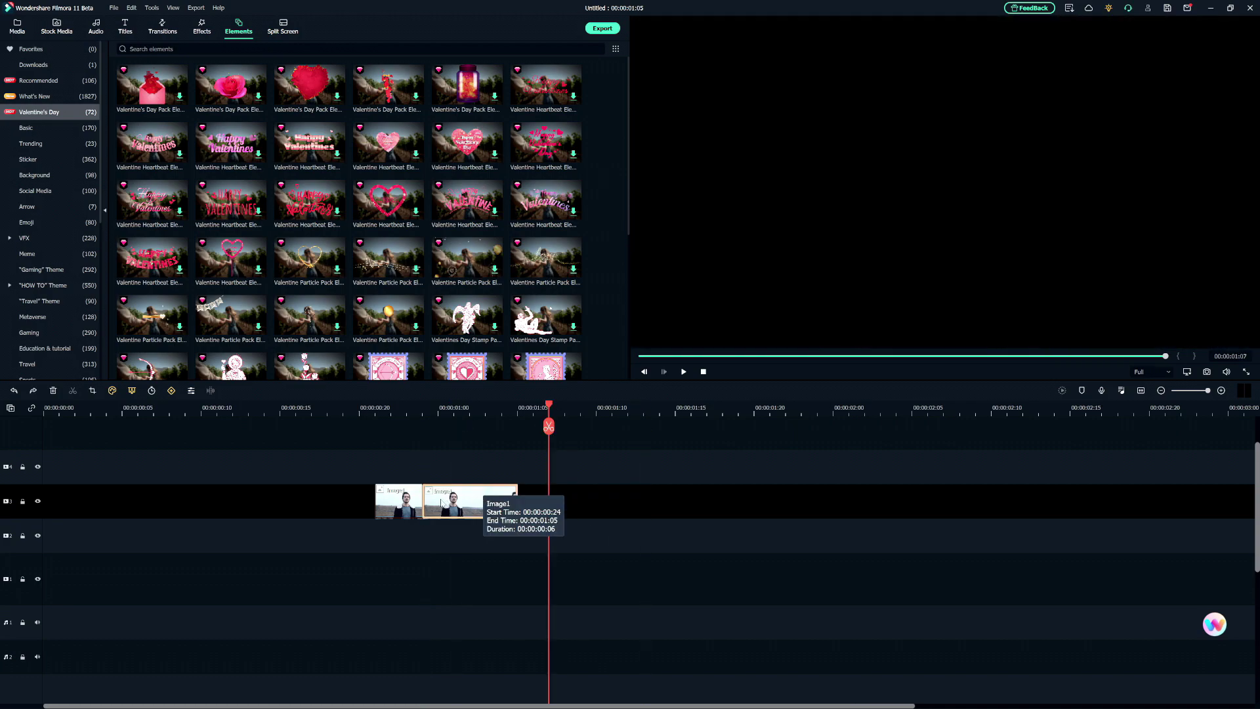
Step: Split the second Image1 piece at 00:00:01:00 and twice more at two-frame intervals, and split the first piece at 00:00:00:22
click(435, 428)
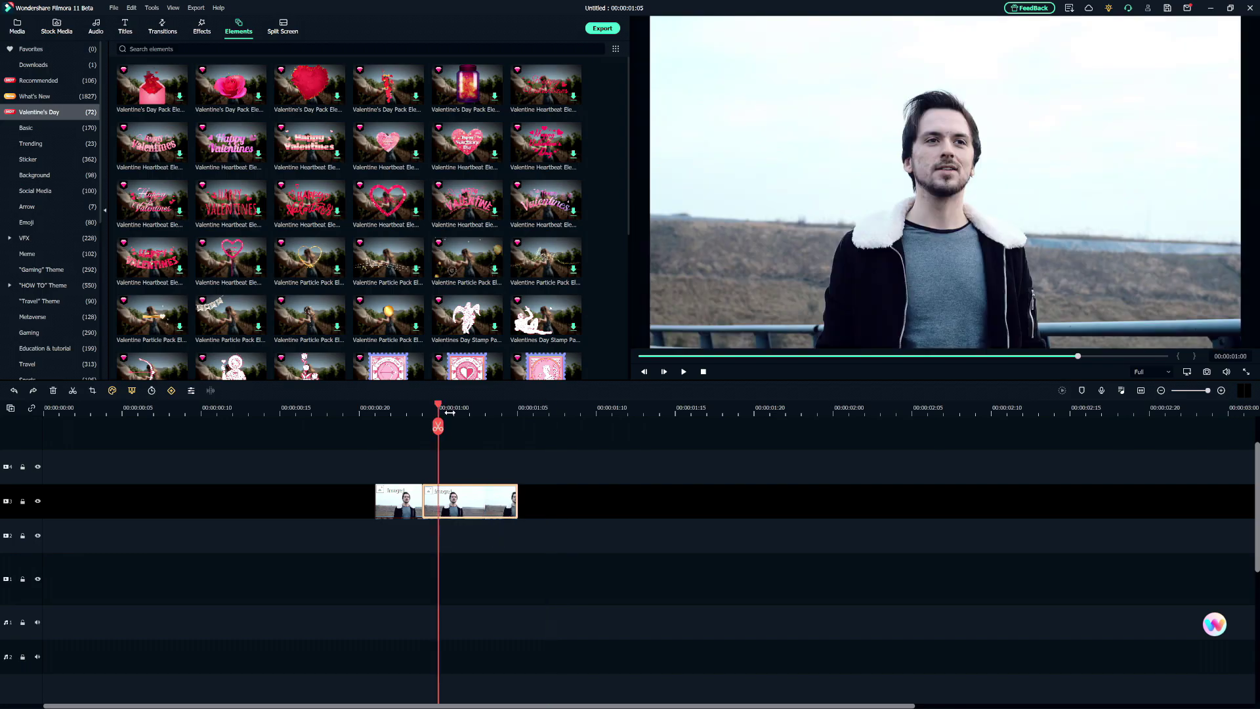
key(ctrl+b)
key(Right)
key(Right)
key(ctrl+b)
key(Right)
key(Right)
key(ctrl+b)
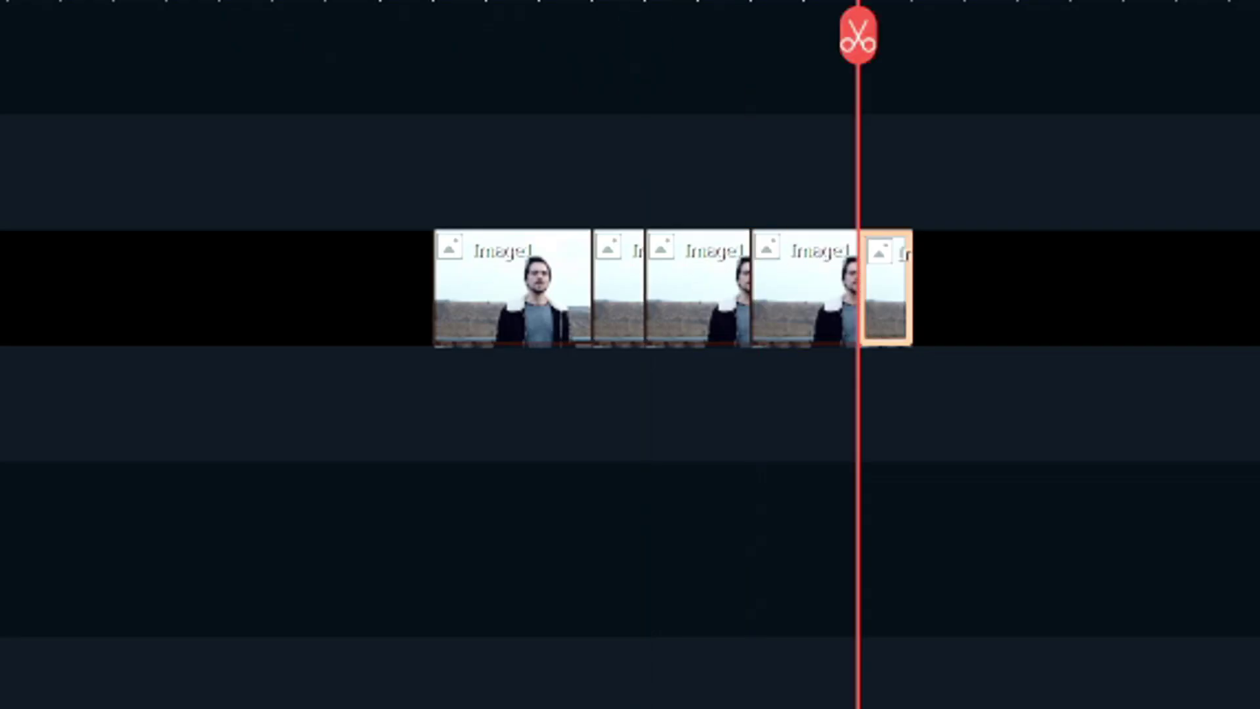
click(487, 10)
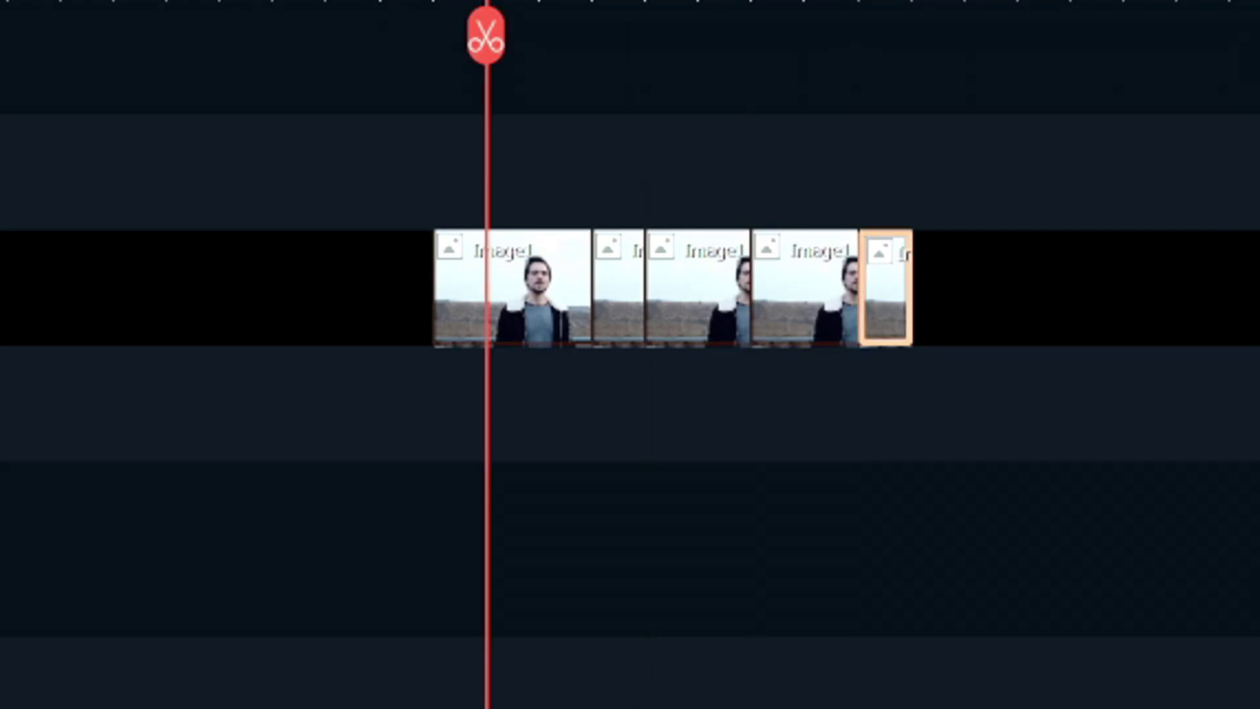
key(ctrl+b)
Step: Crop the second Image1 piece to 1590 x 894 at a 16:9 ratio, with the man centred in the frame
right_click(528, 292)
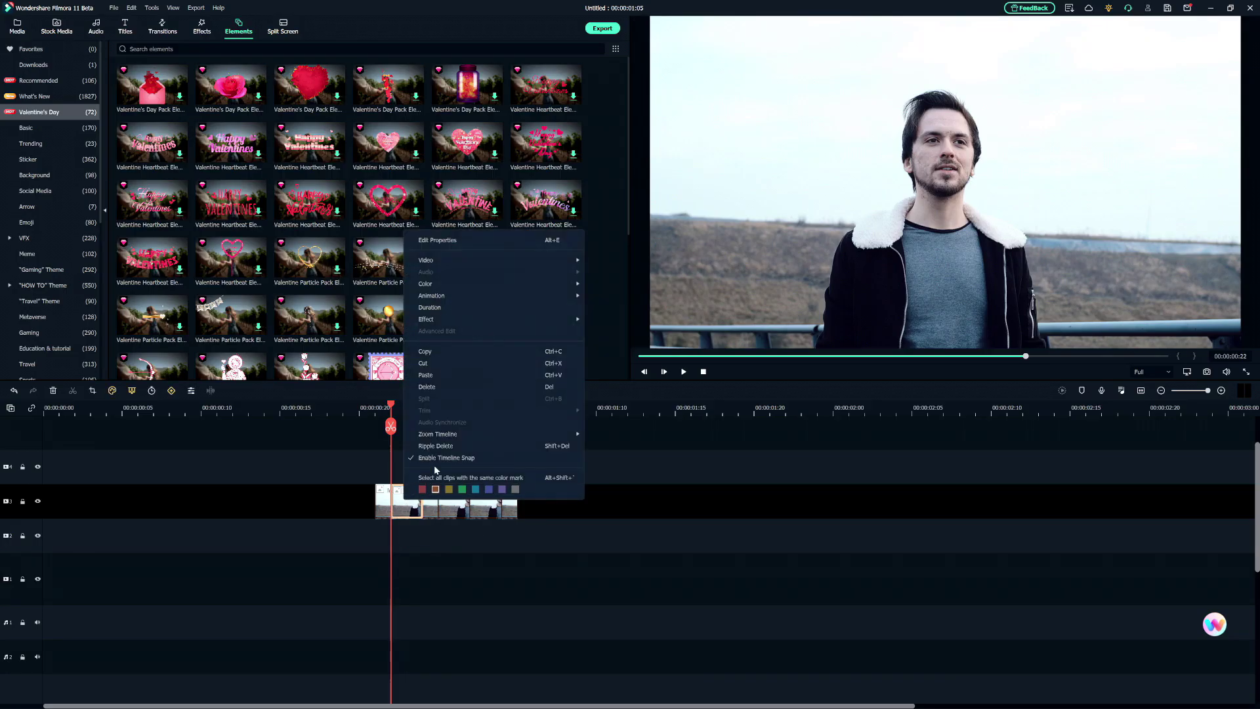
mouse_move(475, 259)
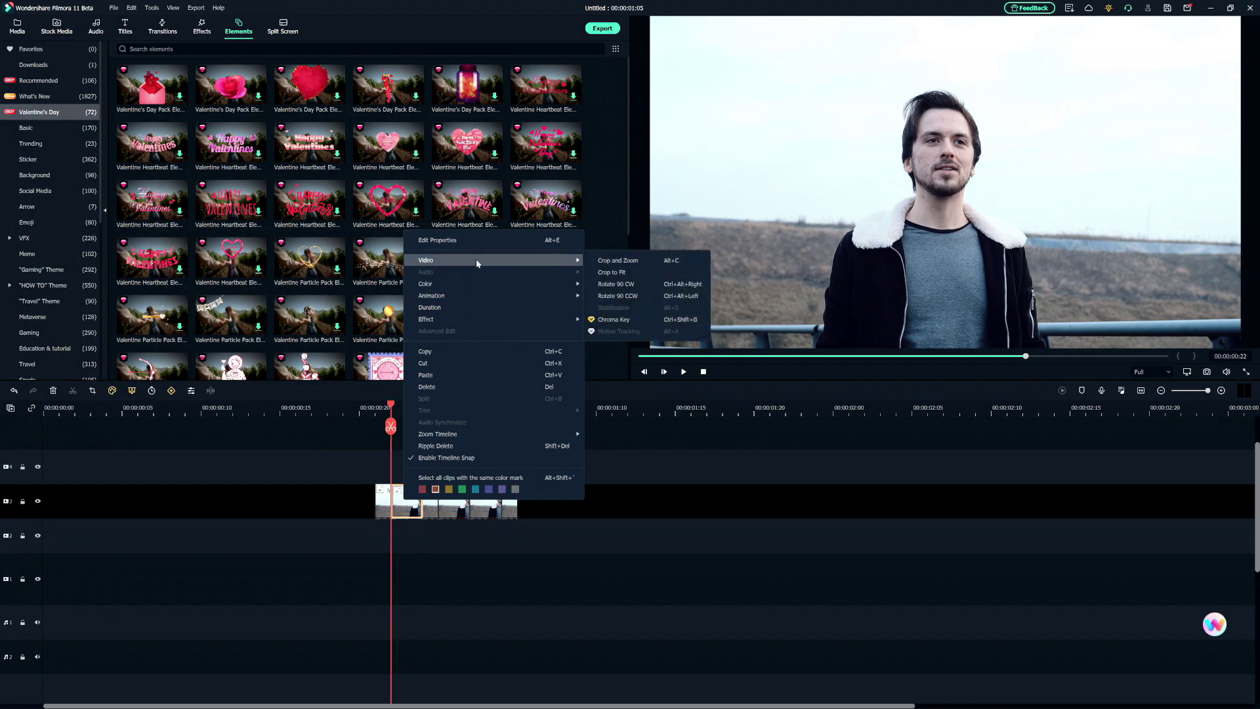
click(618, 261)
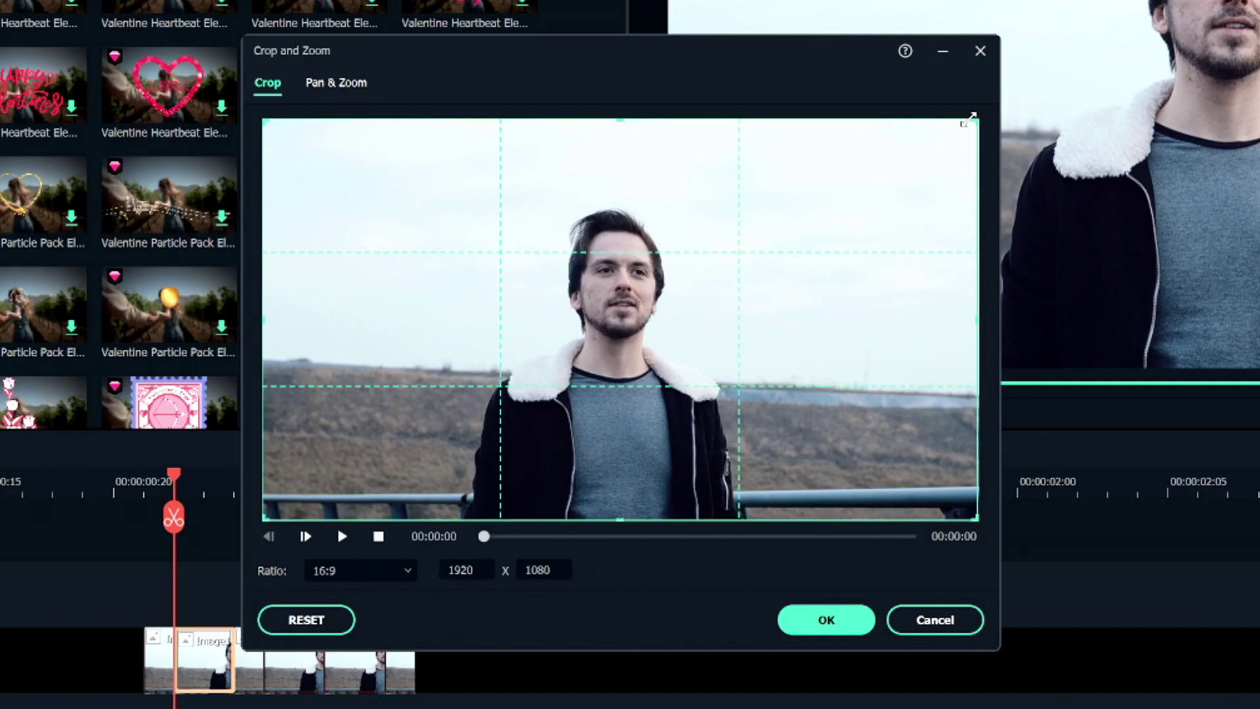
drag(809, 218, 747, 231)
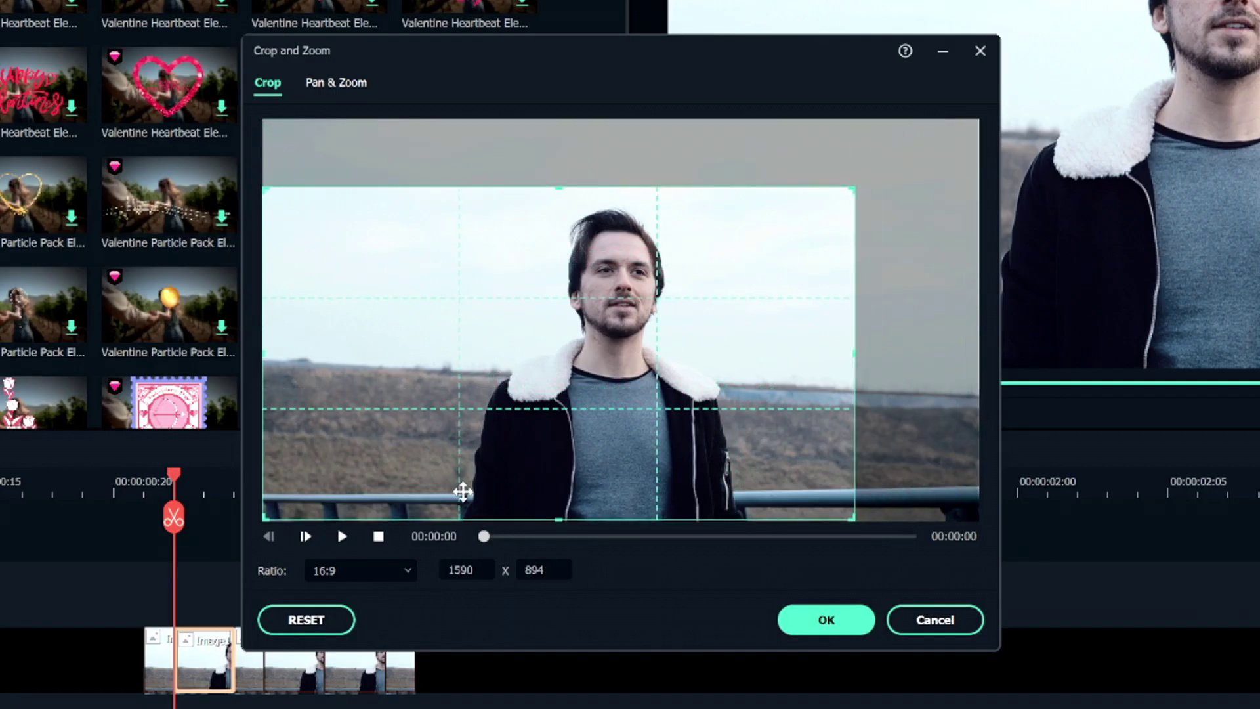
drag(563, 415, 620, 370)
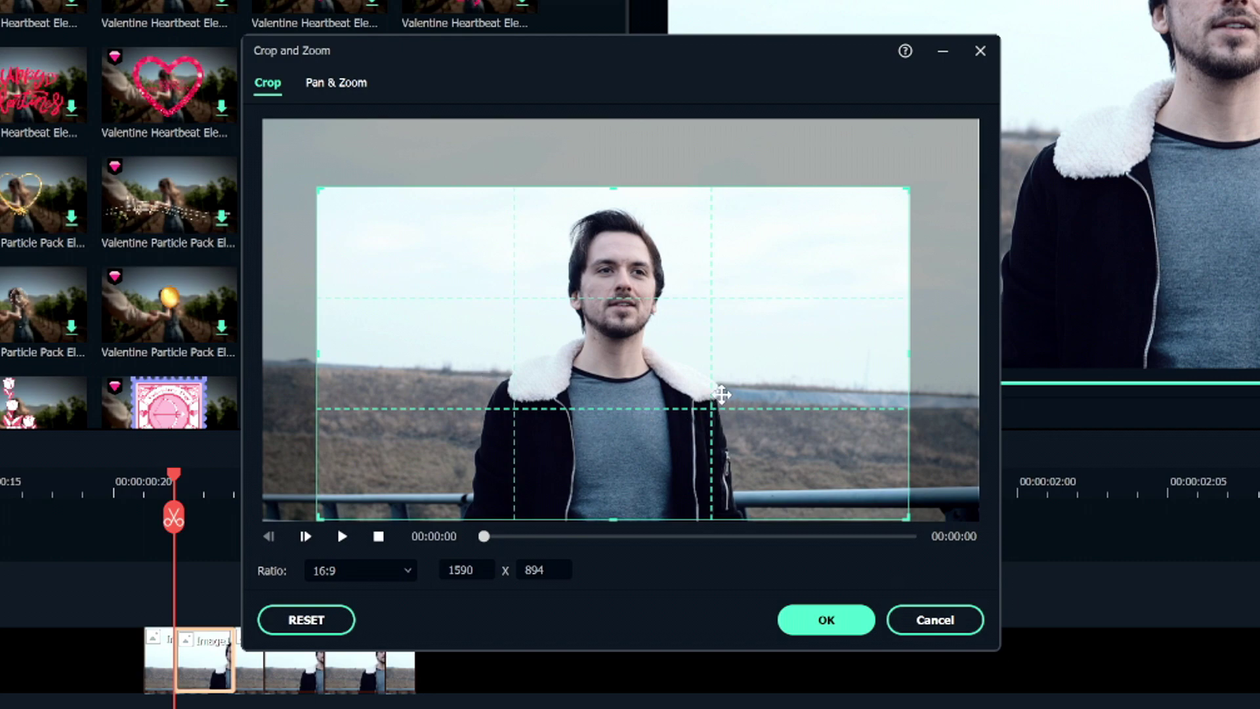
drag(564, 394, 566, 394)
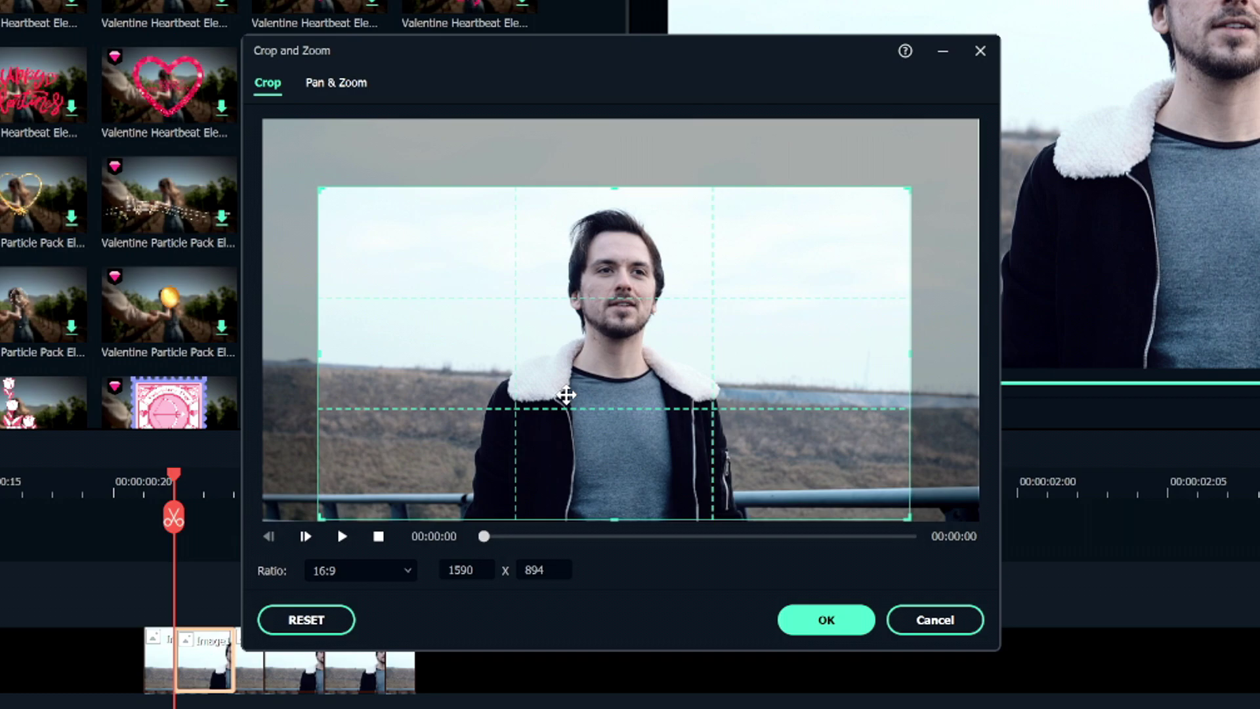
click(826, 619)
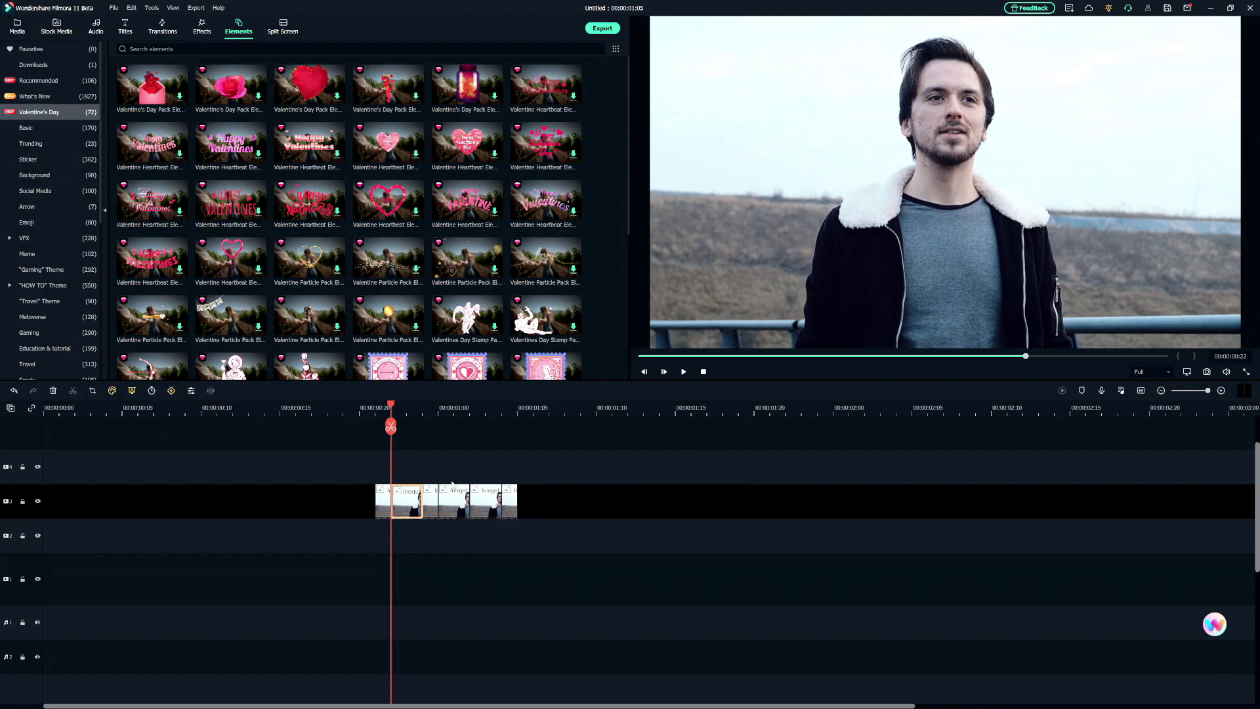
Step: Turn off Color Enhancement, White Balance, Tone and 3D LUT in the color properties of the cropped Image1 piece
right_click(407, 504)
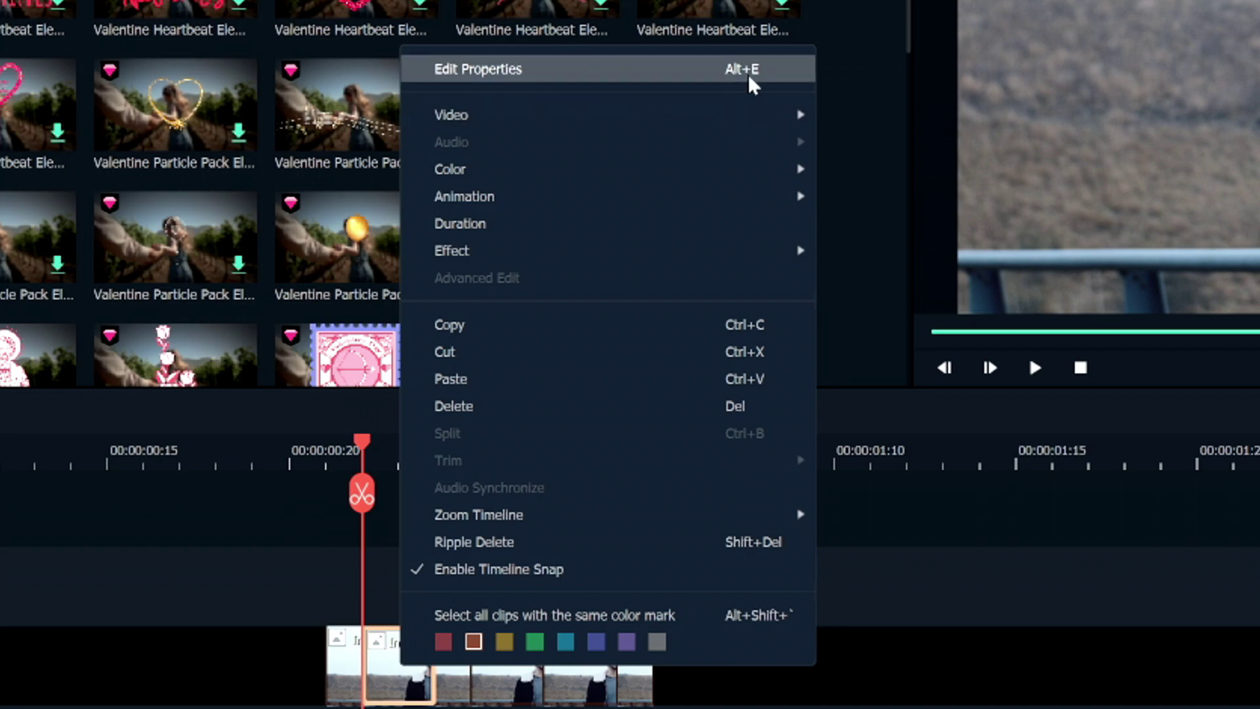
click(403, 672)
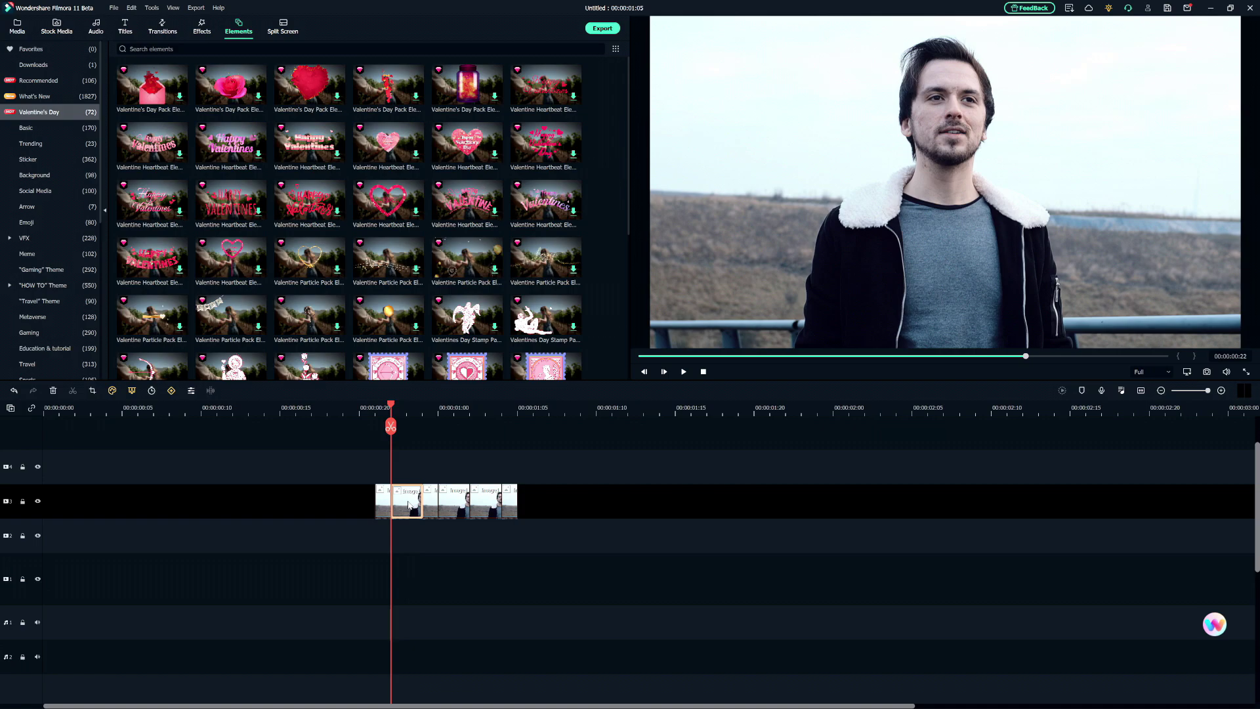
double_click(410, 504)
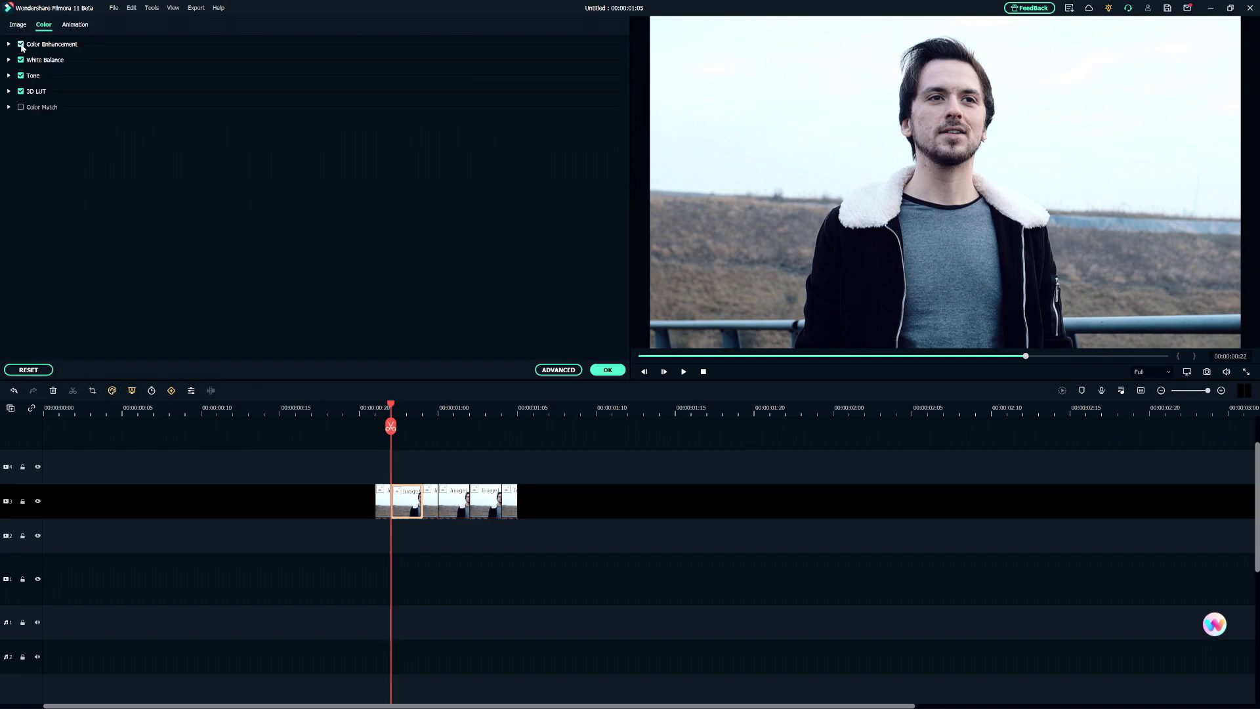
click(21, 44)
click(20, 60)
click(20, 75)
click(20, 92)
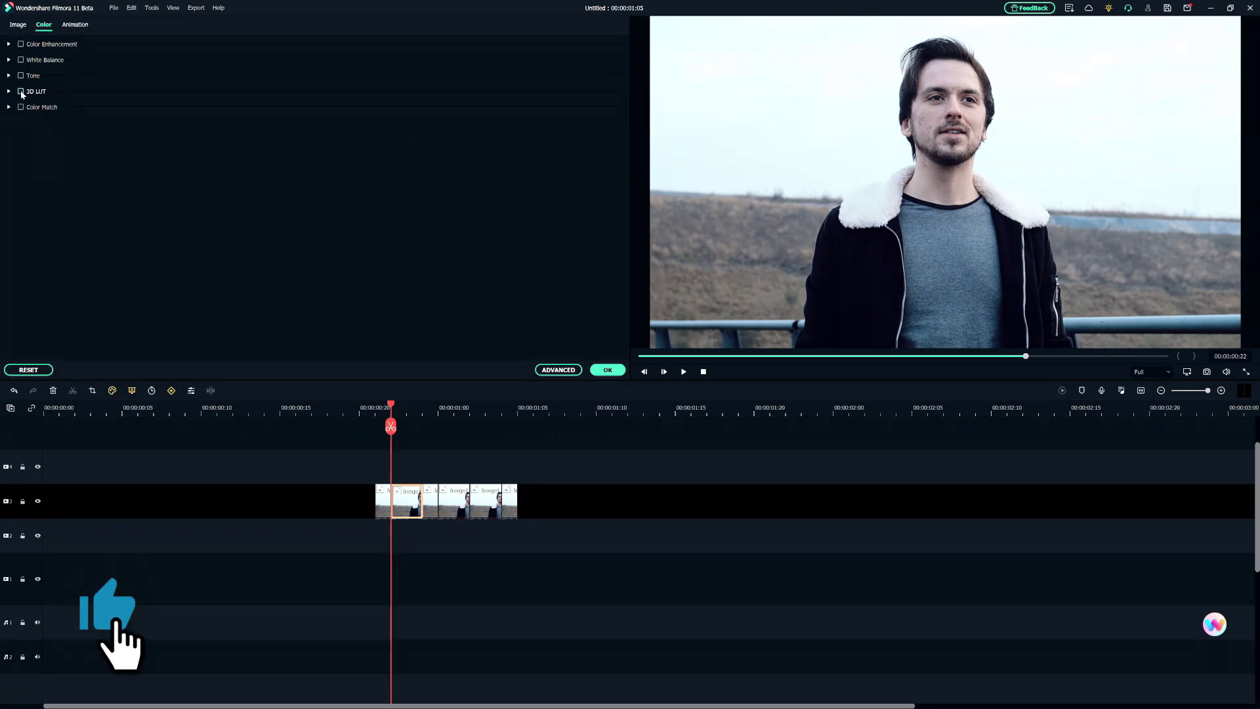
Step: Turn on 3D LUT, Tone, White Balance and Color Enhancement for the cropped Image1 piece and accept the color properties
click(20, 92)
click(20, 75)
click(21, 60)
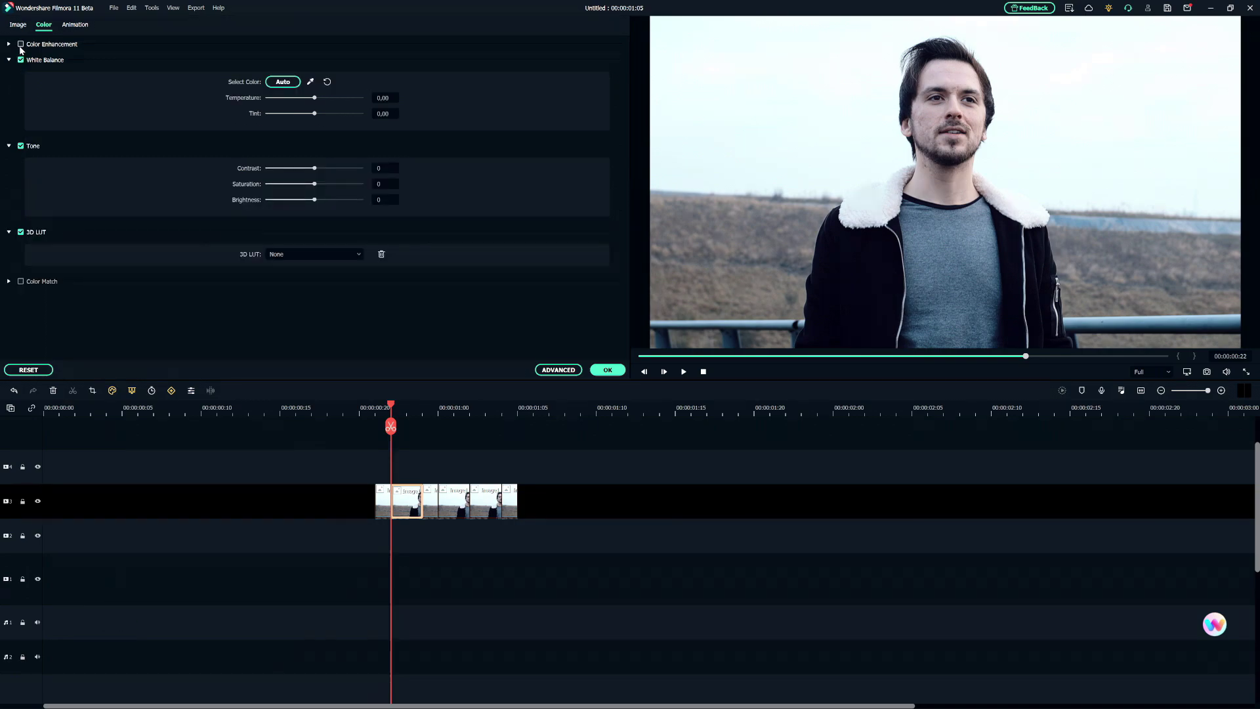
click(20, 44)
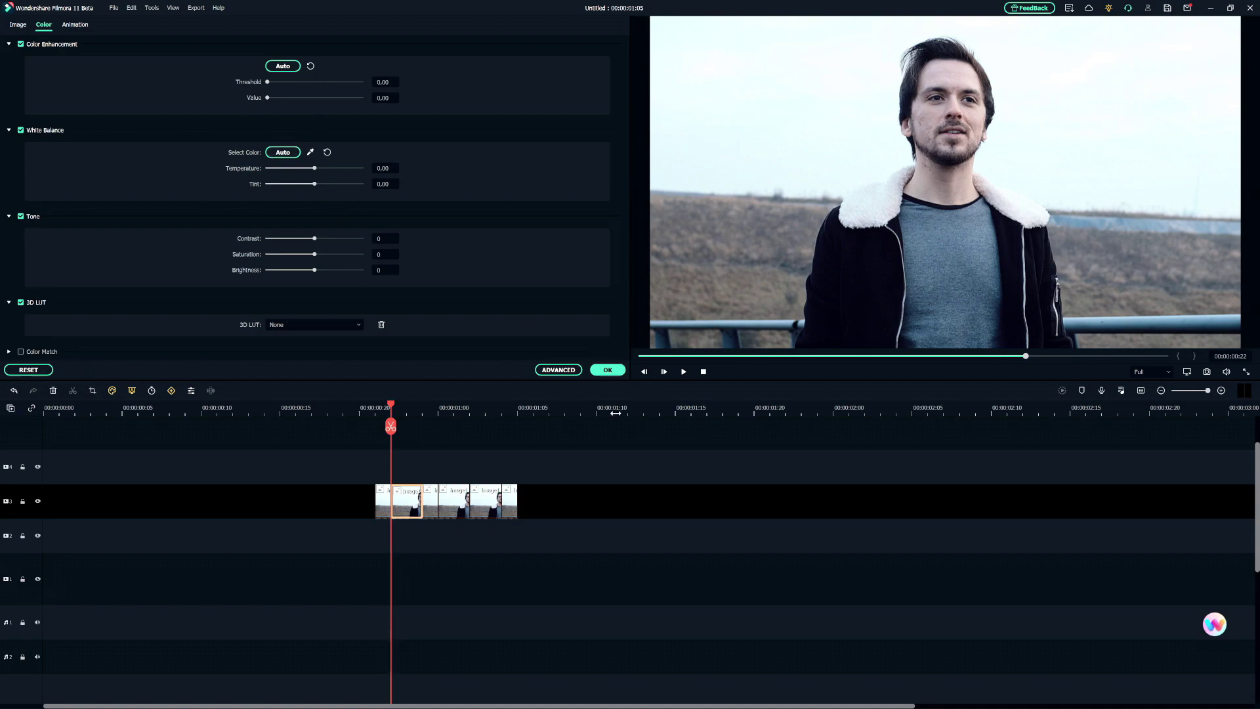
click(608, 369)
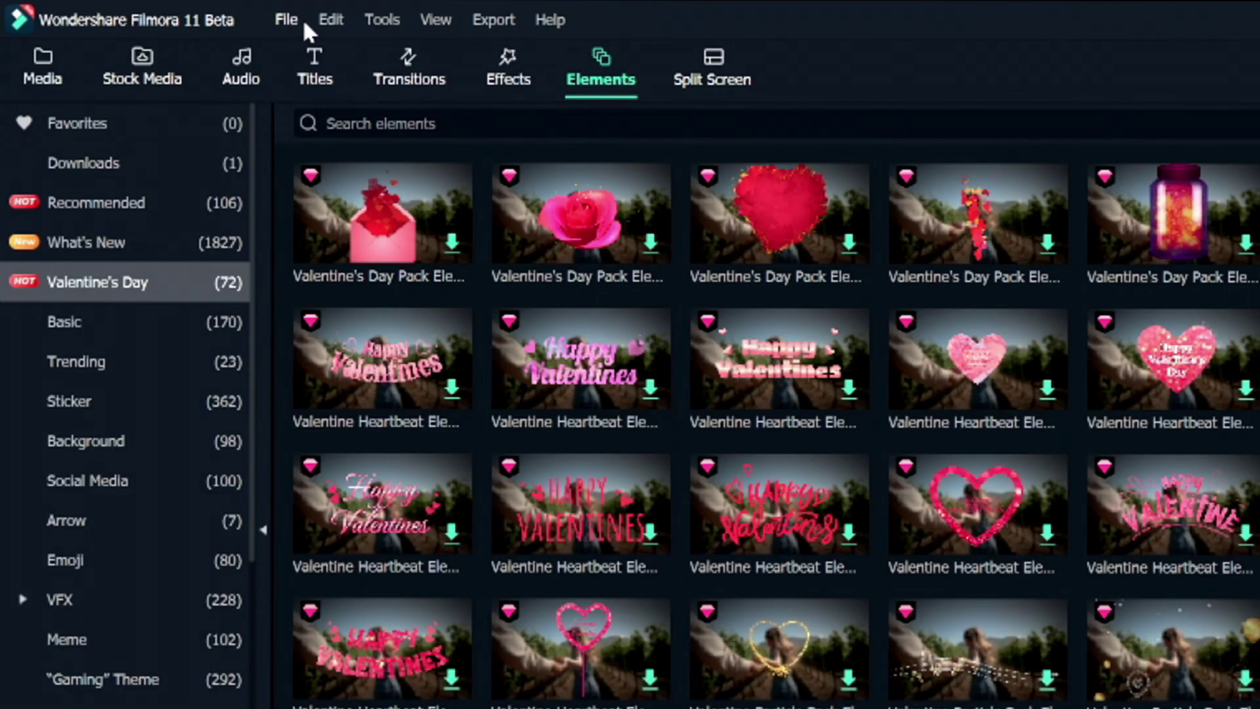
click(289, 21)
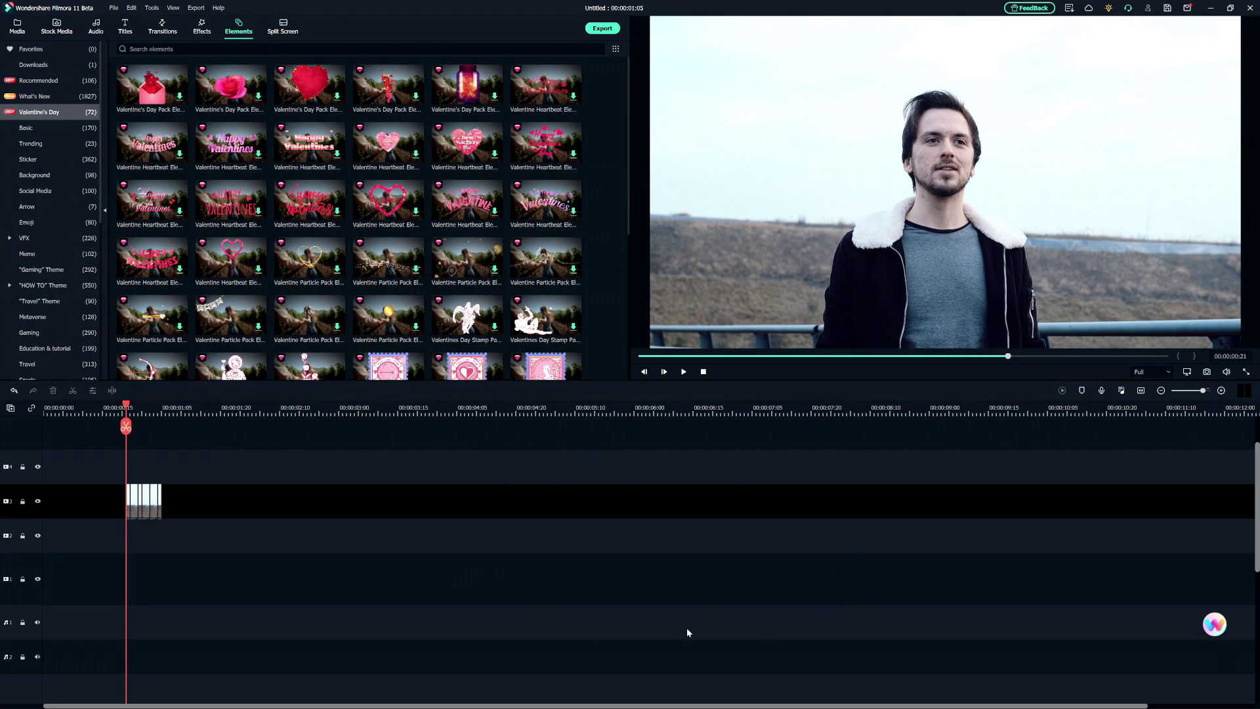
Step: Select all the Image1 pieces on the timeline
scroll(1102, 439, up, 2)
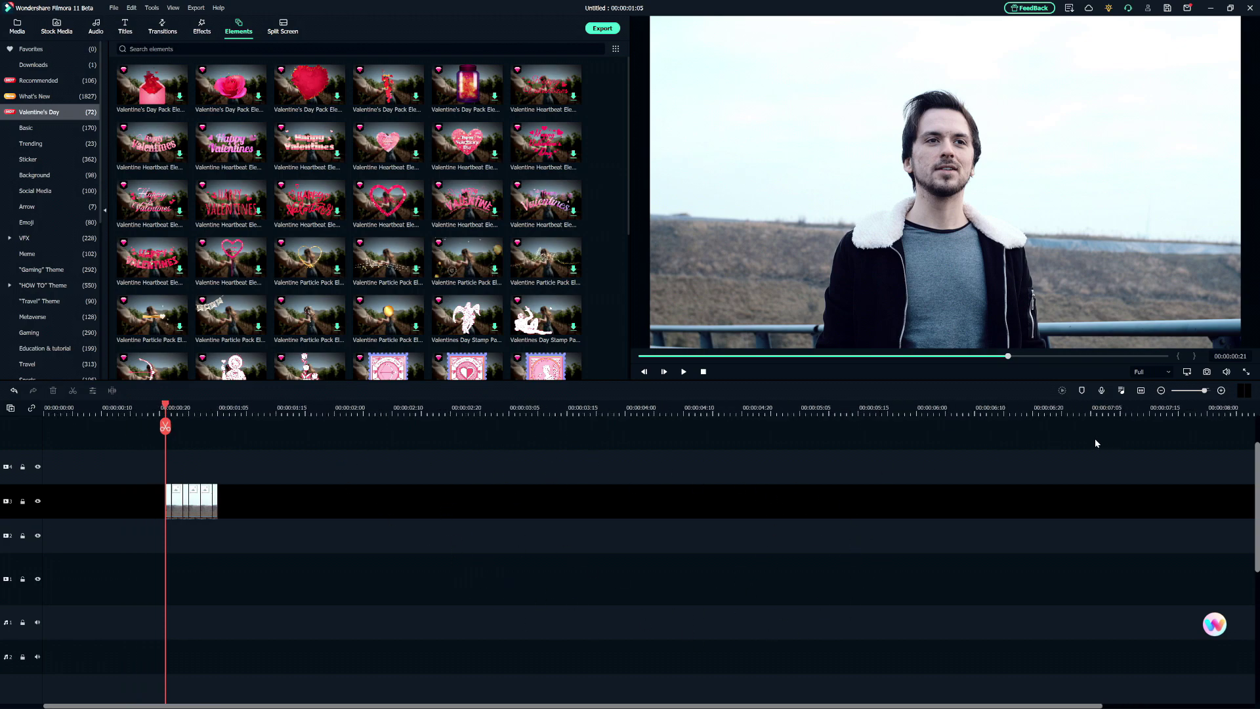
key(ctrl+a)
scroll(266, 470, up, 3)
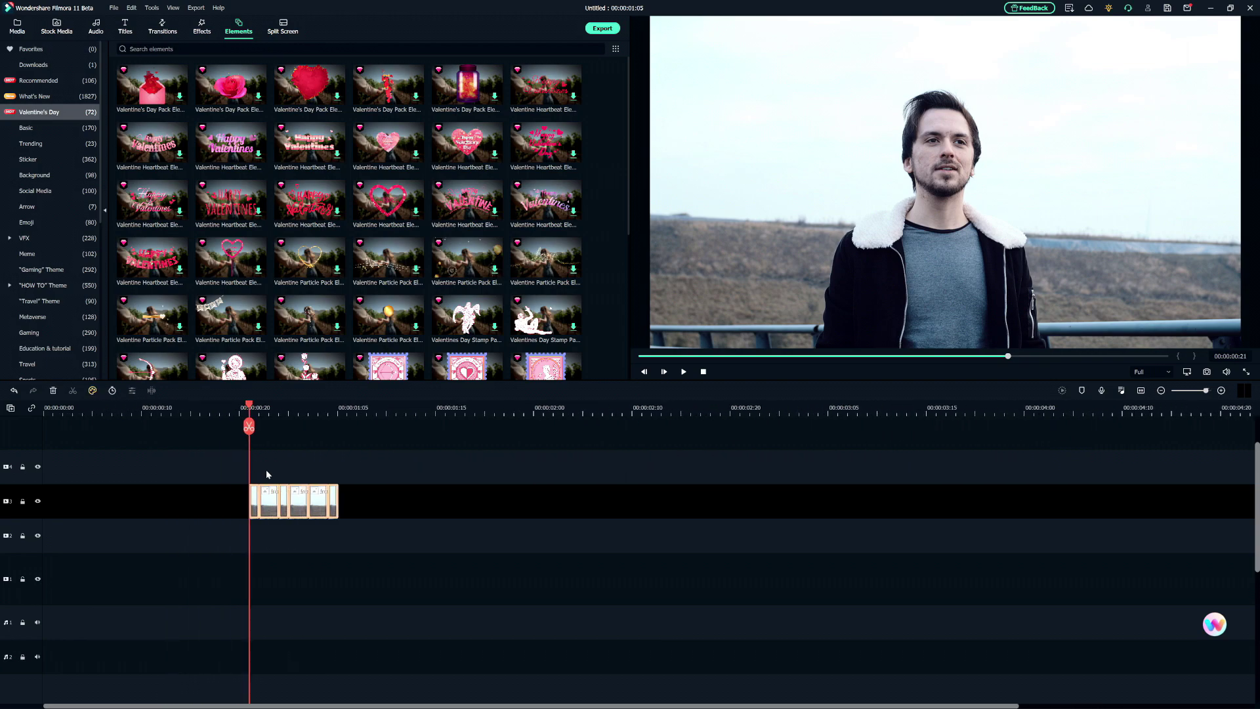
scroll(281, 467, down, 4)
scroll(297, 468, down, 2)
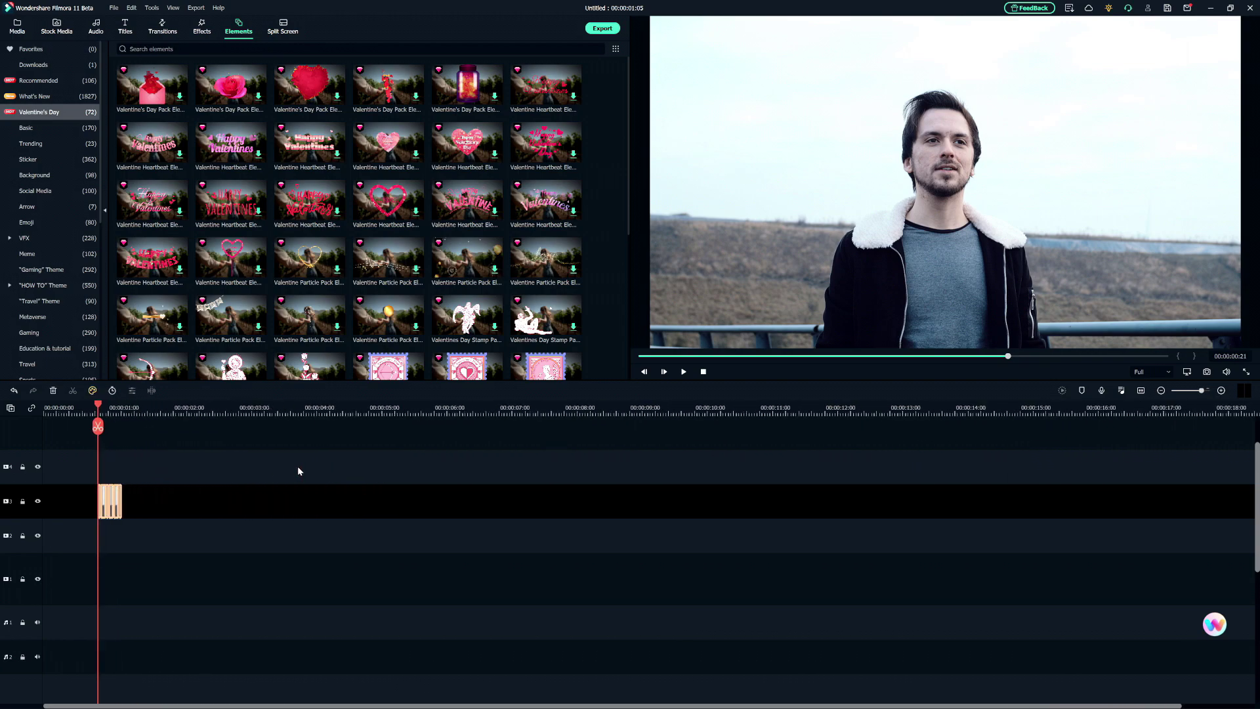
click(859, 454)
drag(980, 428, 27, 702)
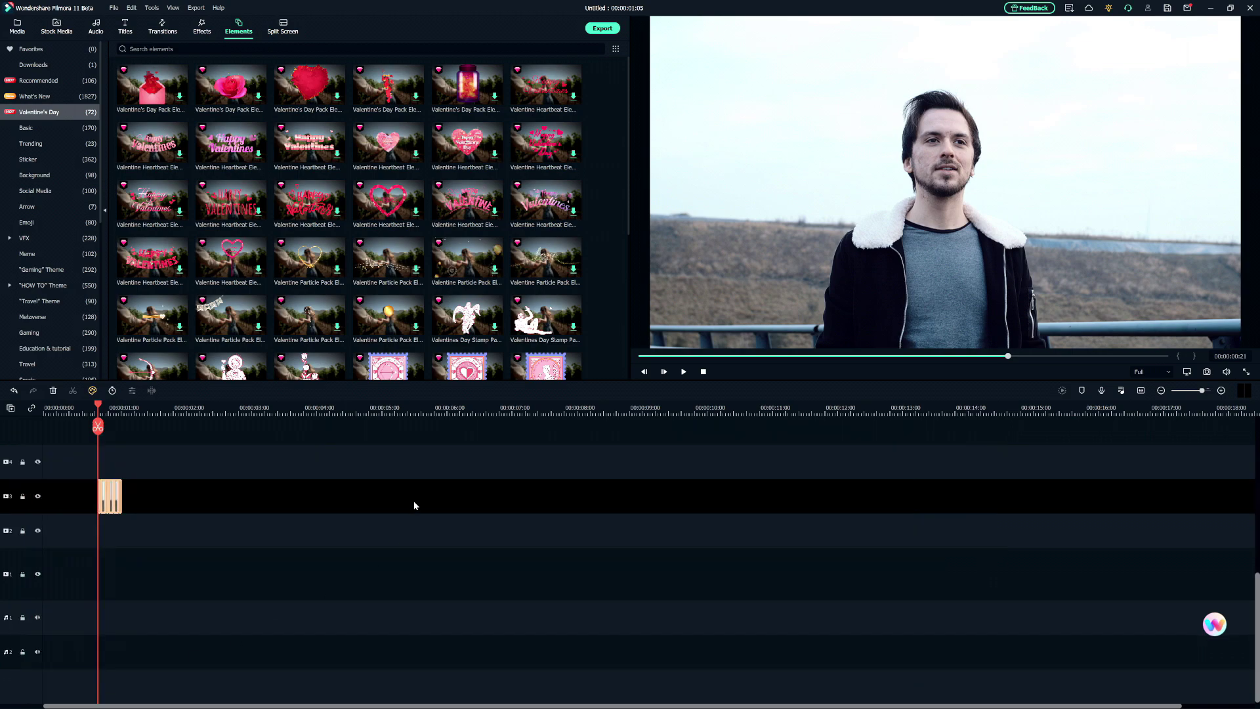
scroll(129, 479, up, 5)
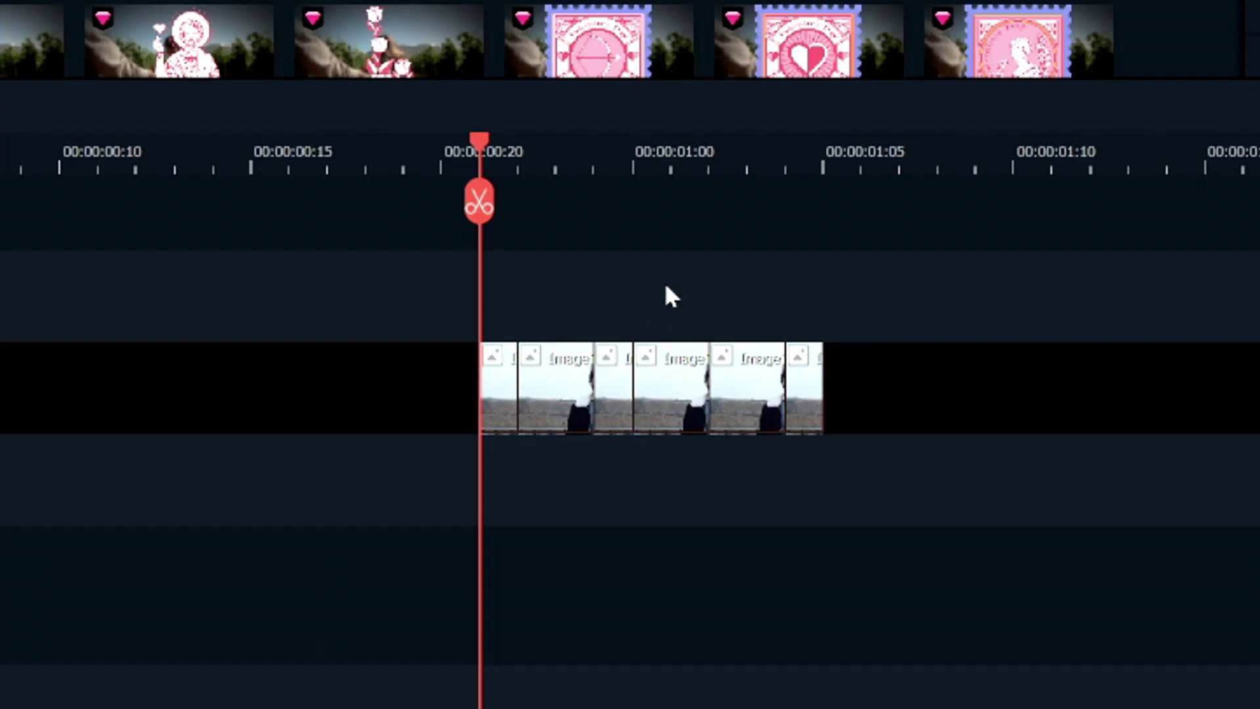
click(418, 485)
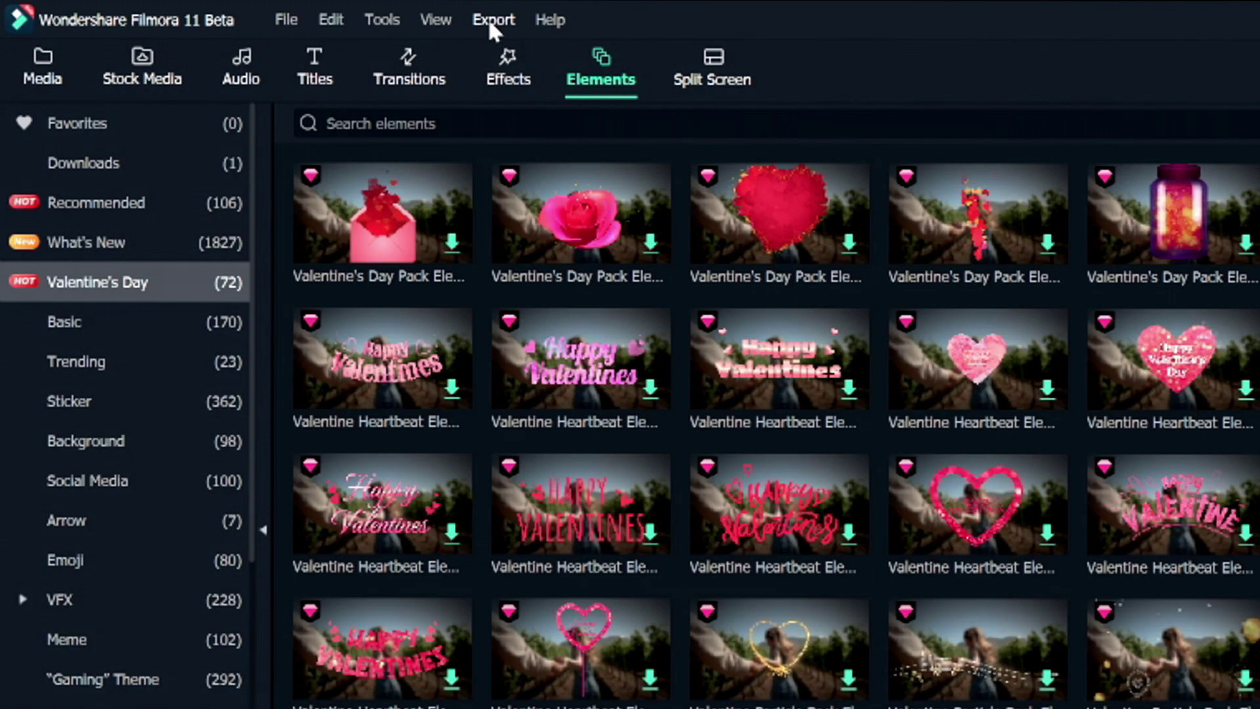
Step: Open the device export settings, then switch the export to a local MP4 file
click(489, 21)
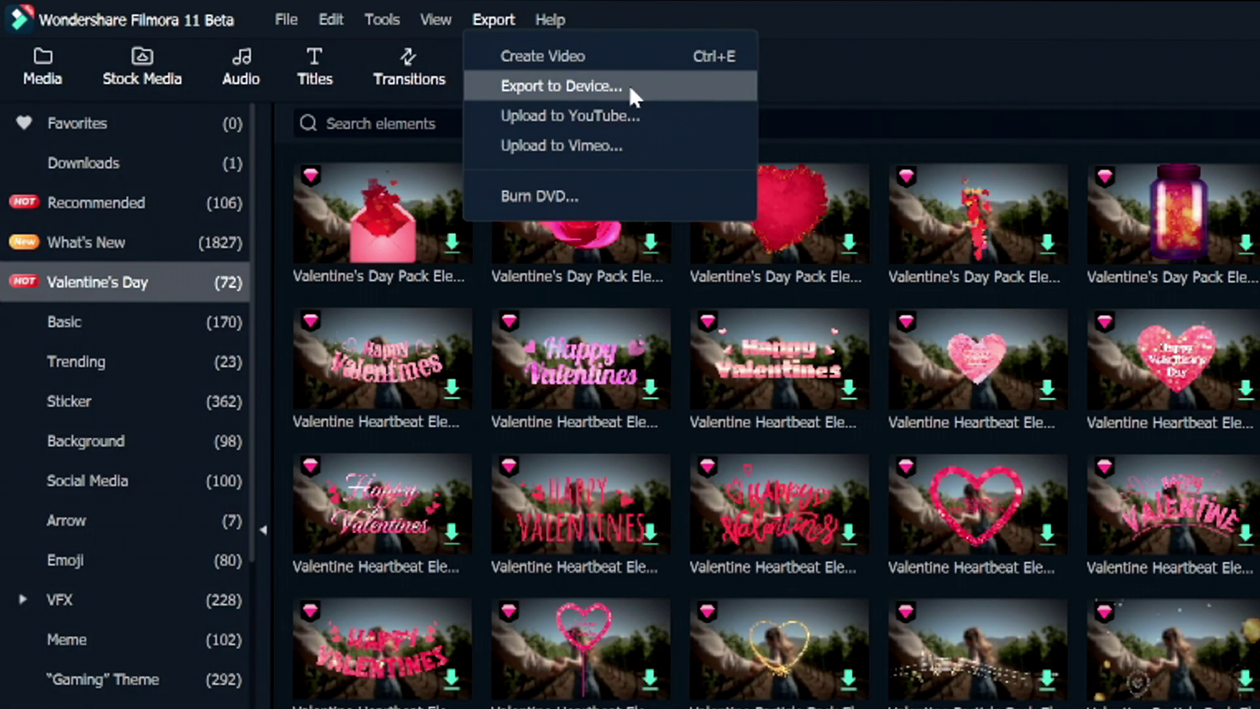
click(655, 86)
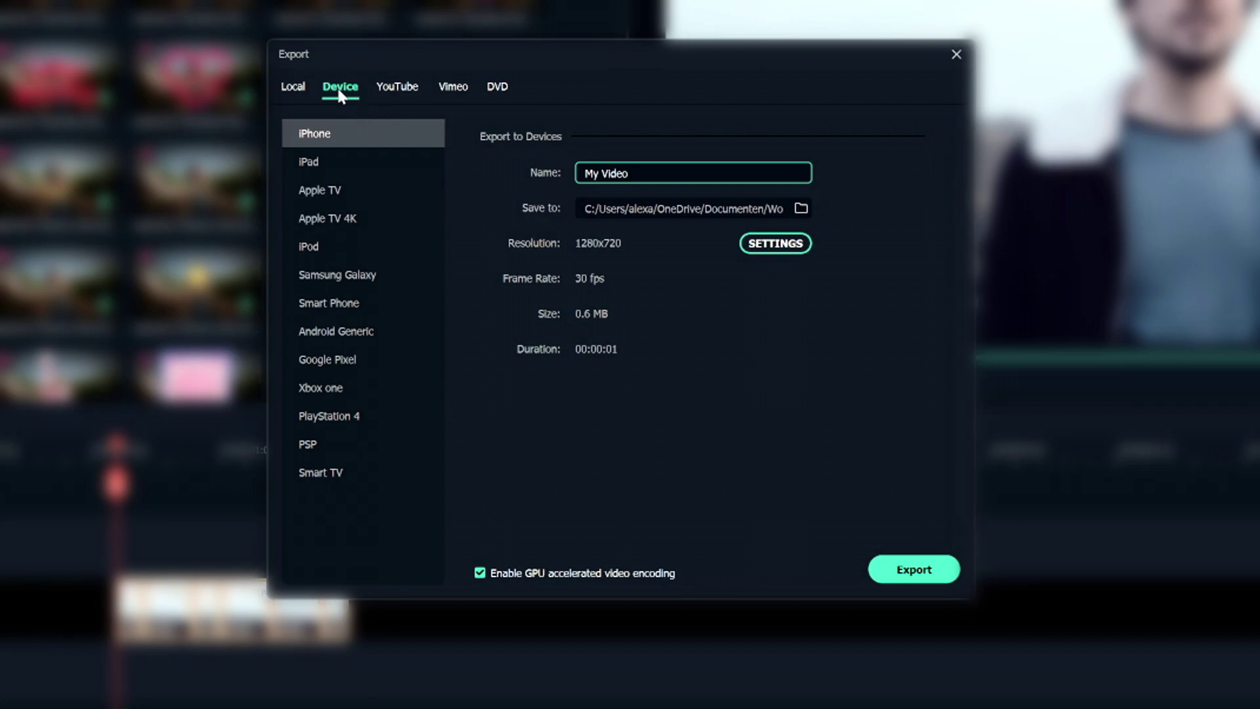
click(295, 89)
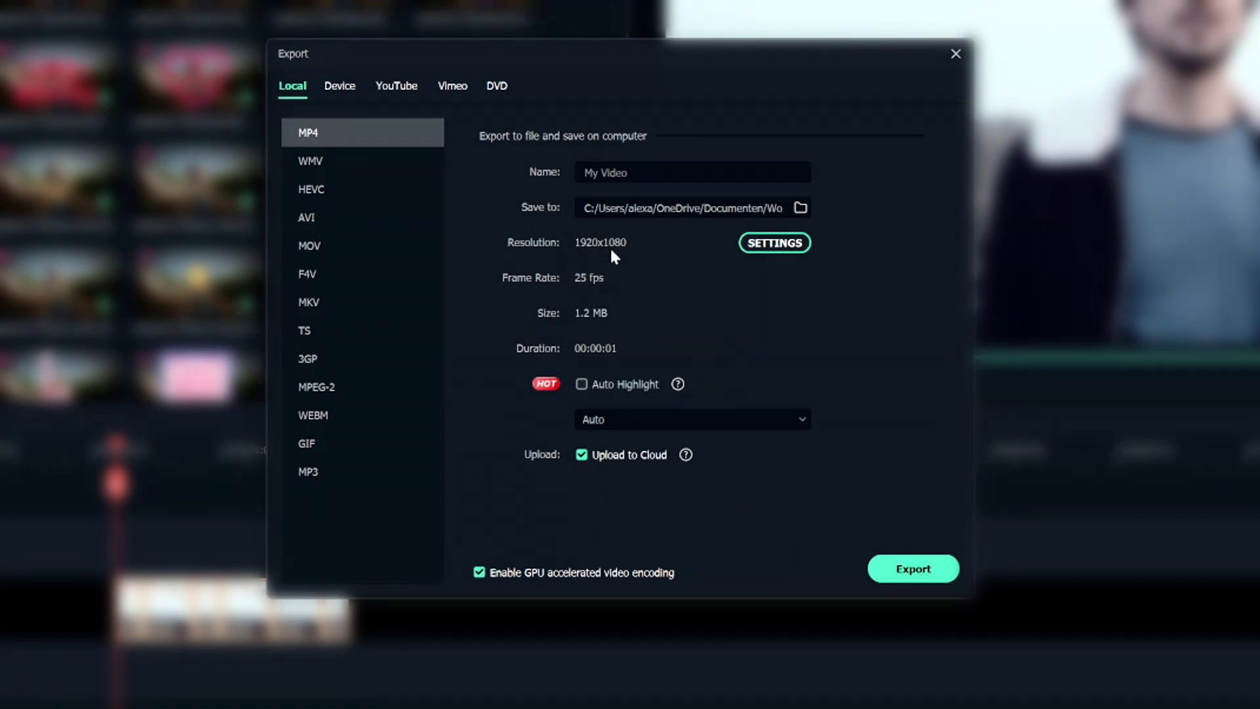
Step: Open the MP4 export's detailed settings, review the available video resolutions and choose 1920x1080
click(772, 244)
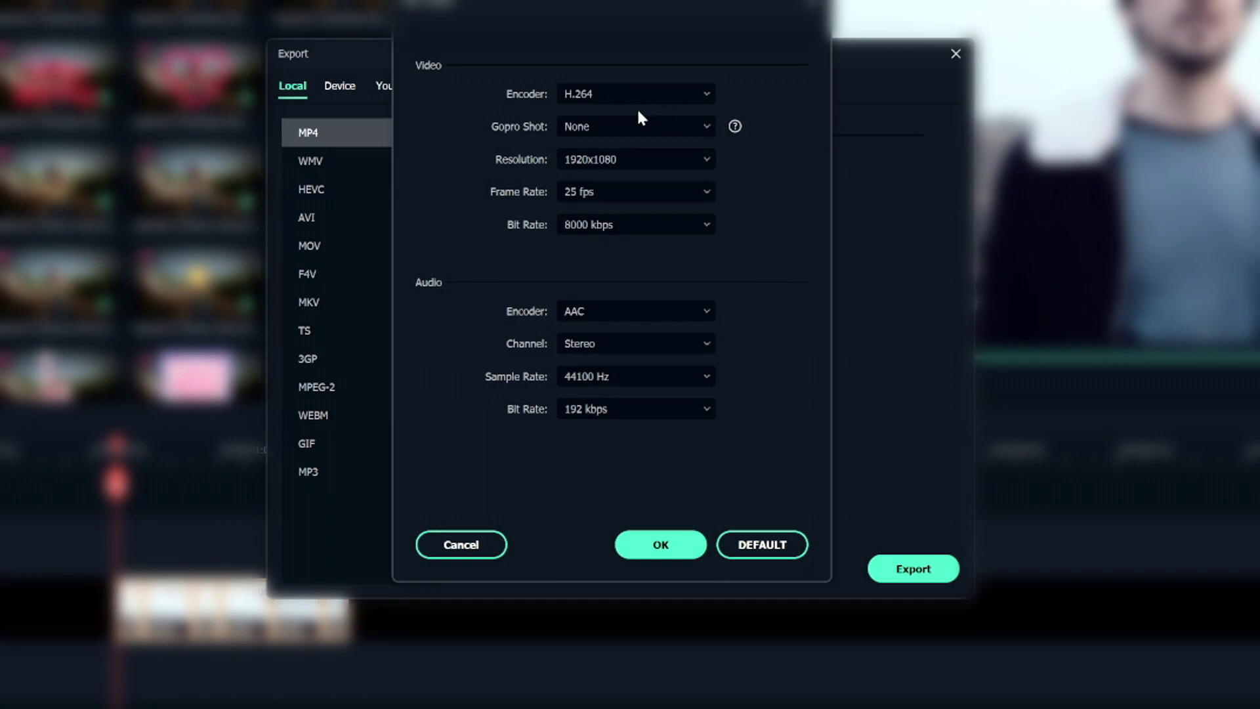
click(625, 158)
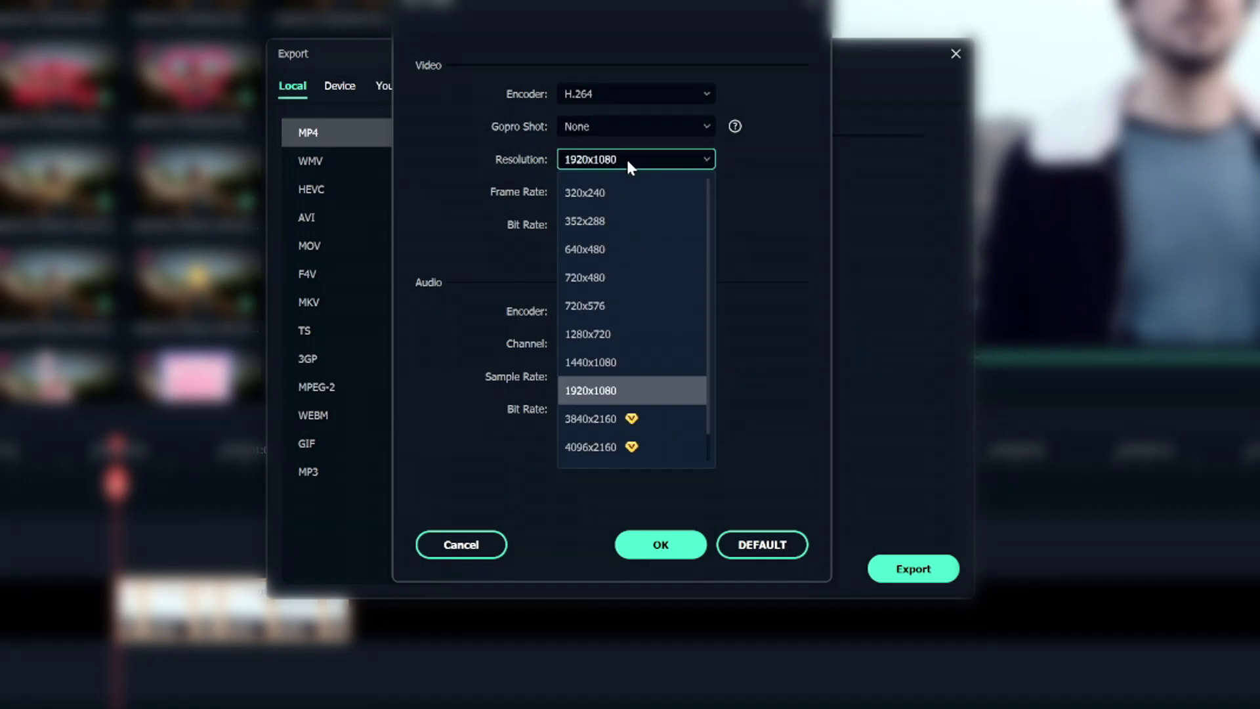
scroll(649, 440, down, 1)
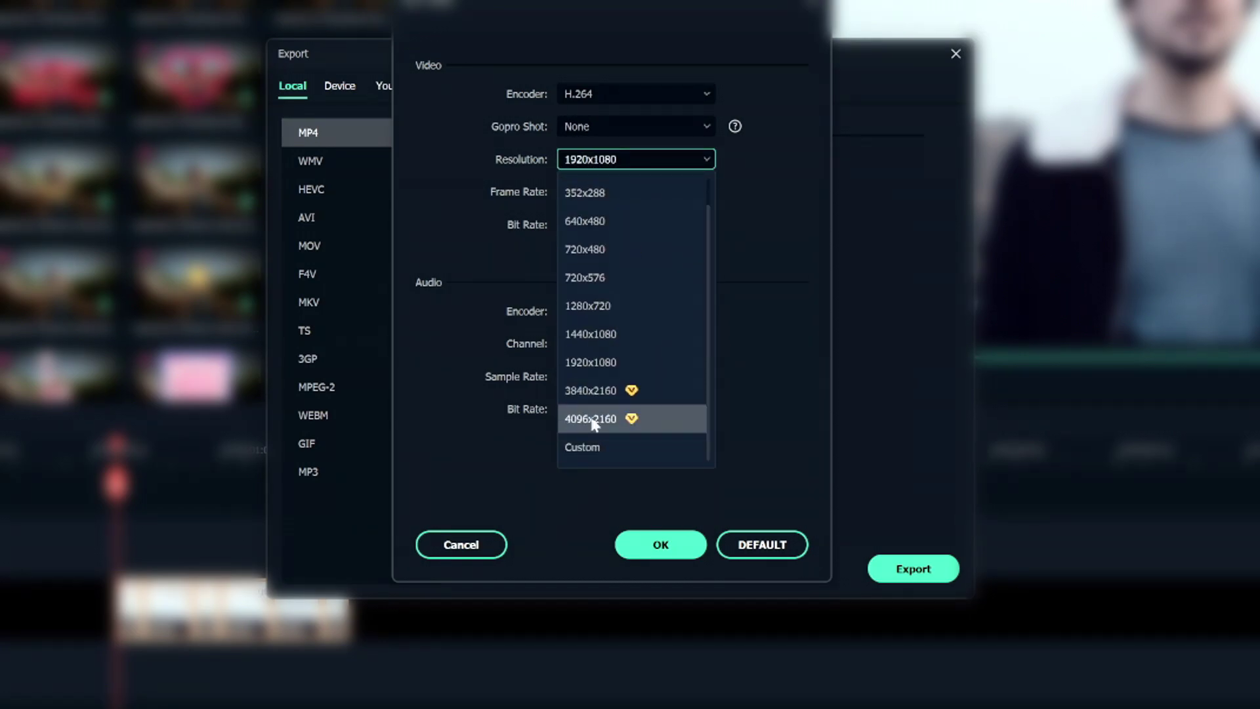
scroll(628, 204, up, 1)
scroll(631, 276, down, 1)
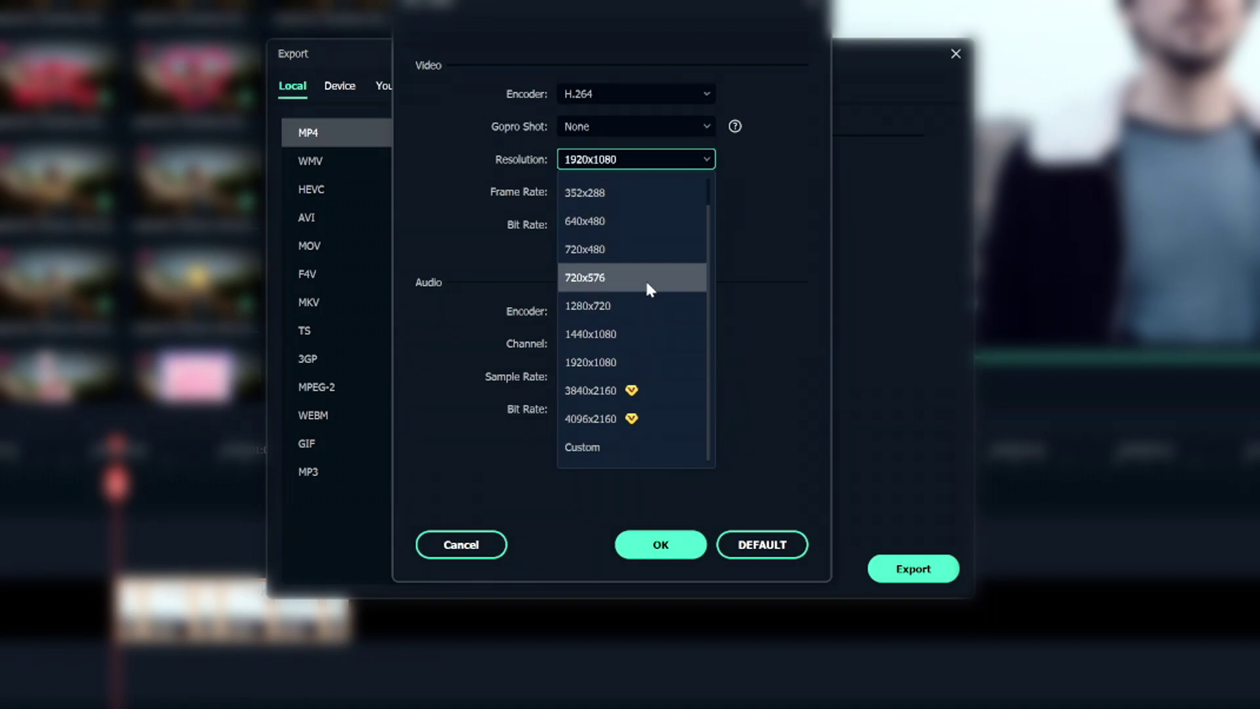
click(656, 359)
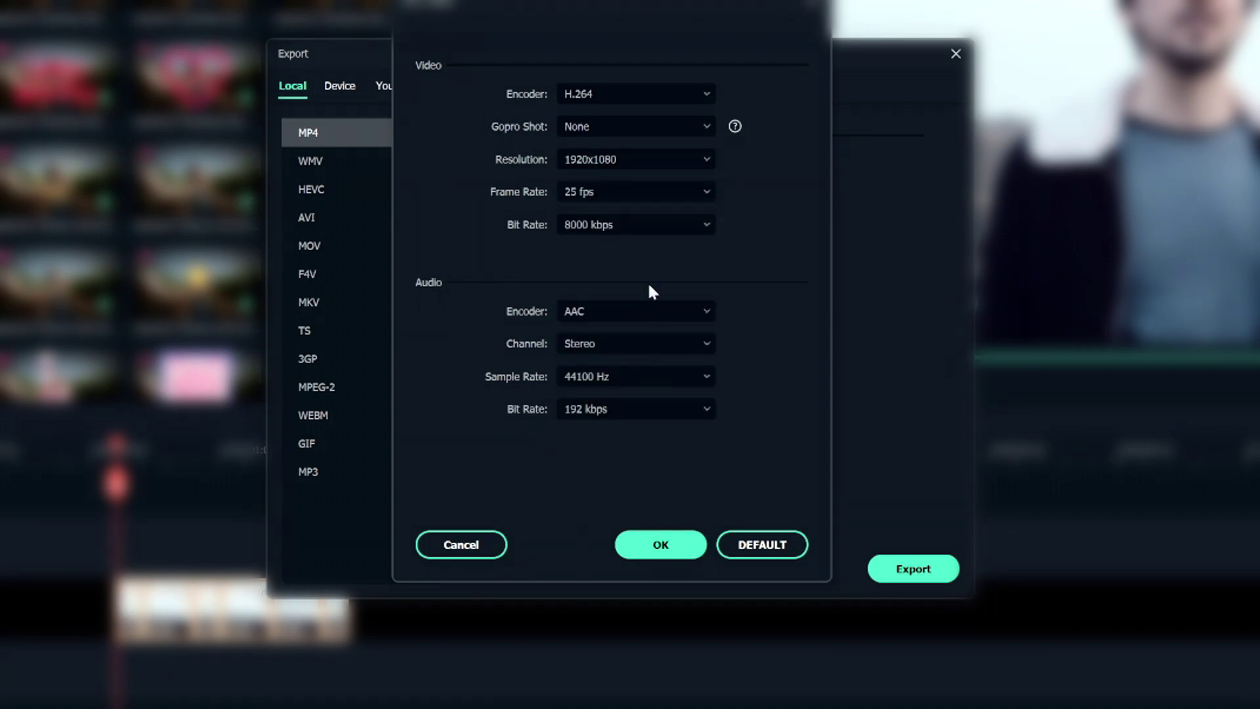
Step: Set the export frame rate to 60 fps and view the video bit rate options without choosing a different one
click(637, 192)
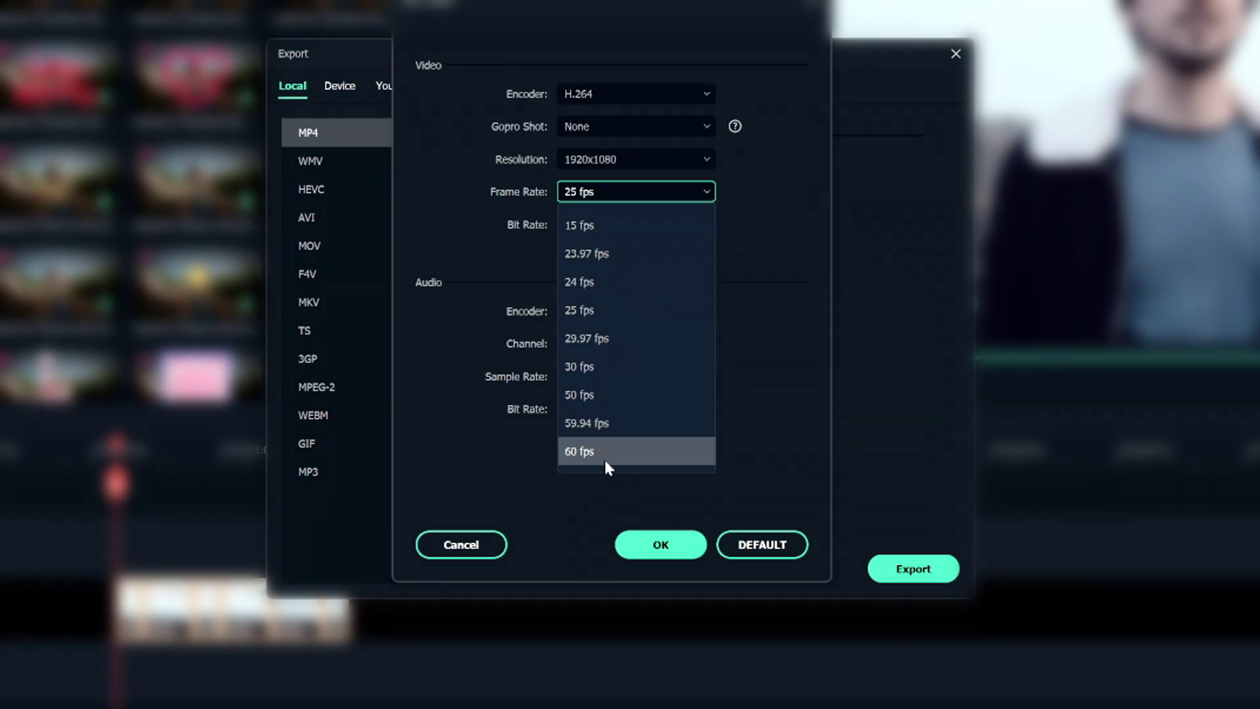
click(619, 451)
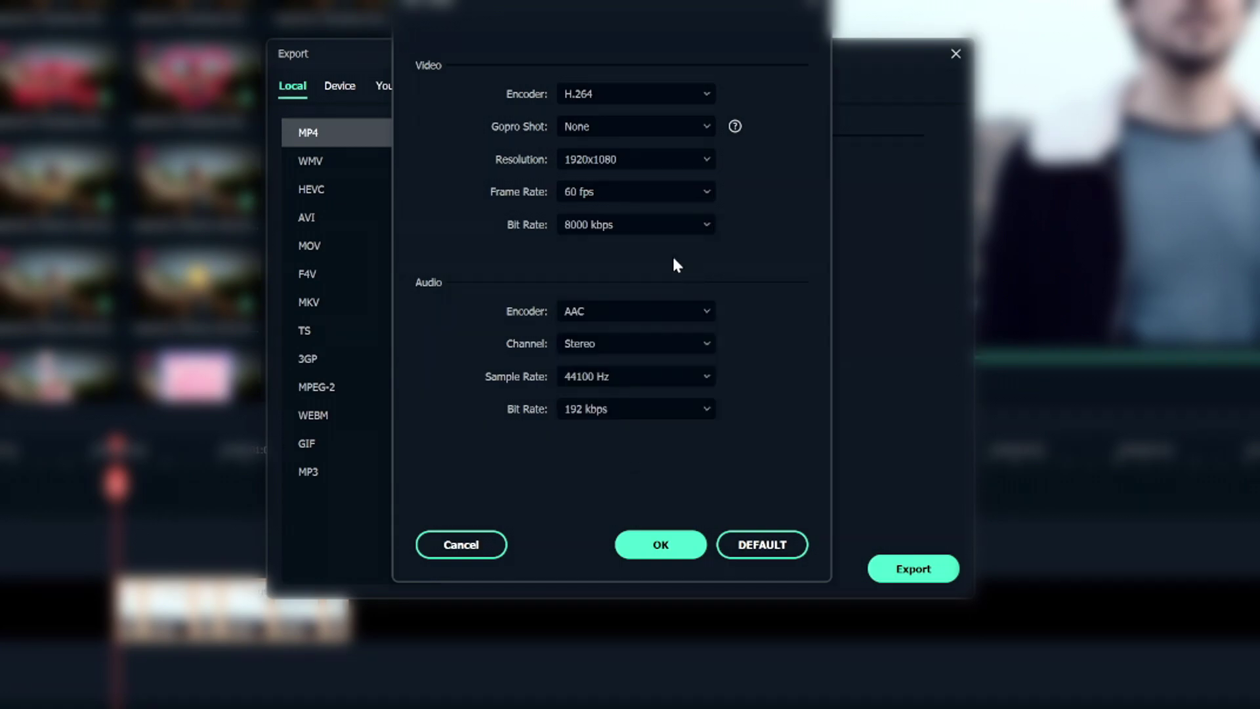
click(637, 224)
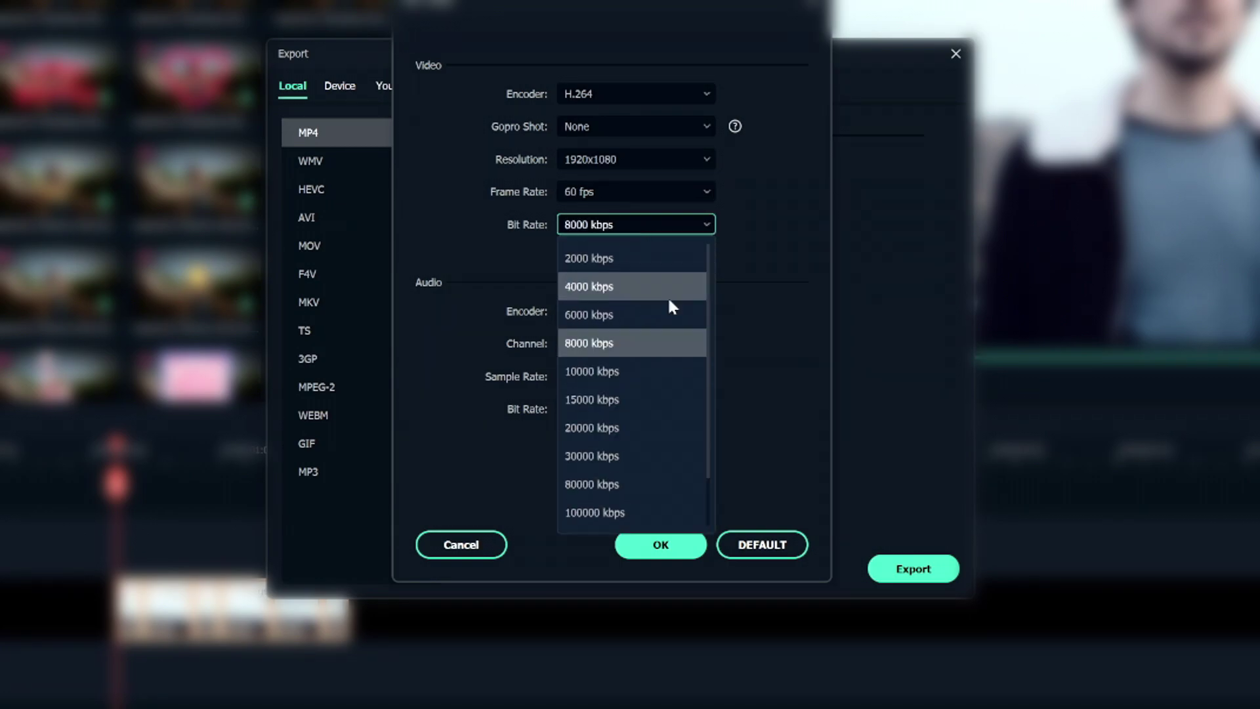
click(466, 264)
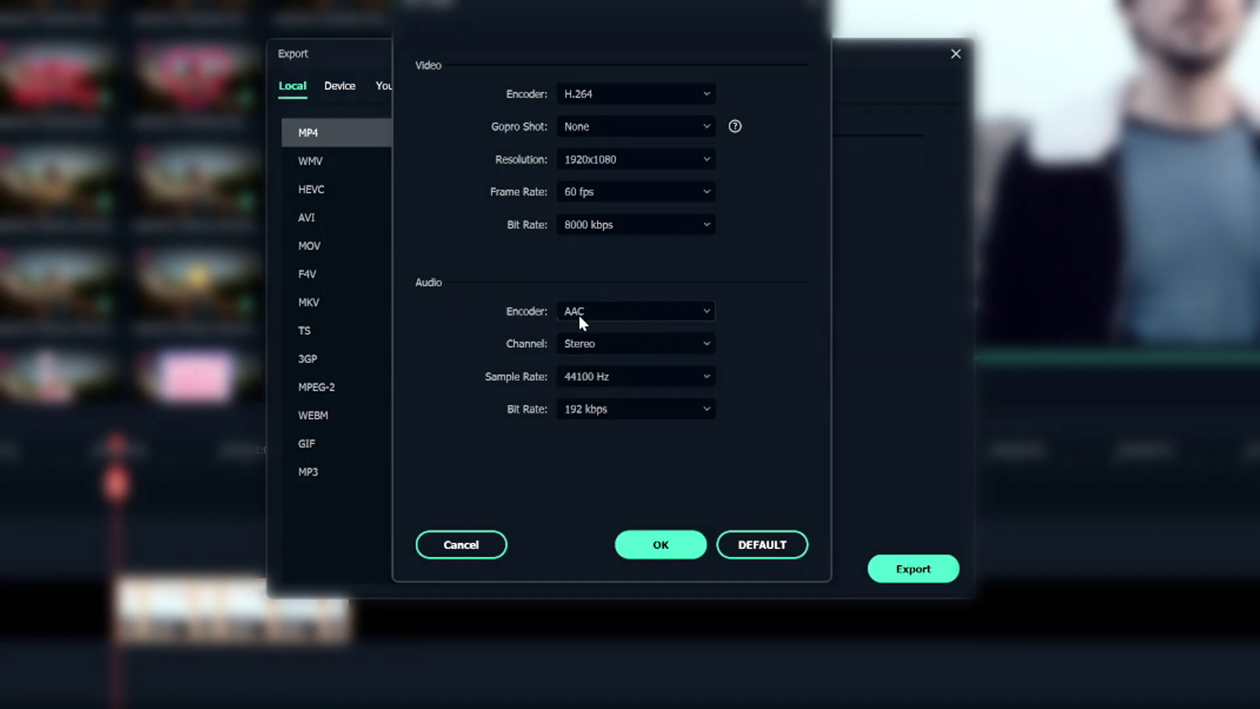
Step: Choose Stereo as the audio channel, set the audio bit rate to 320 kbps and accept the export settings
click(596, 344)
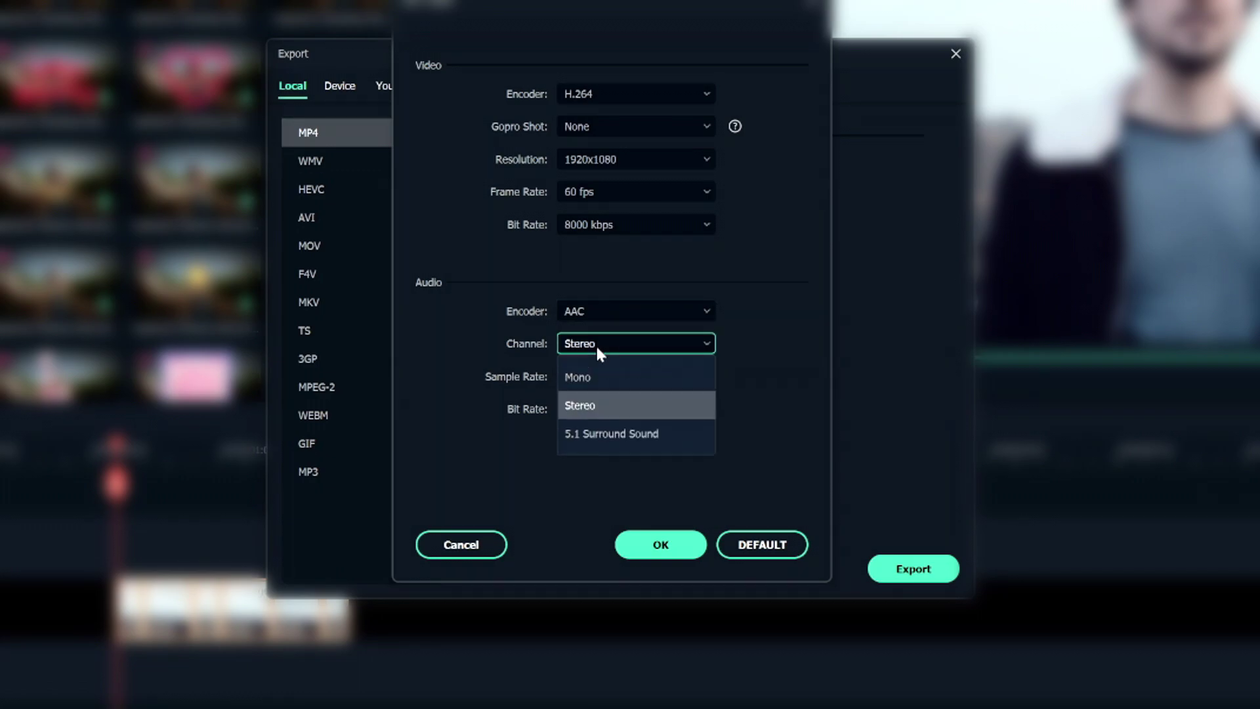
click(604, 404)
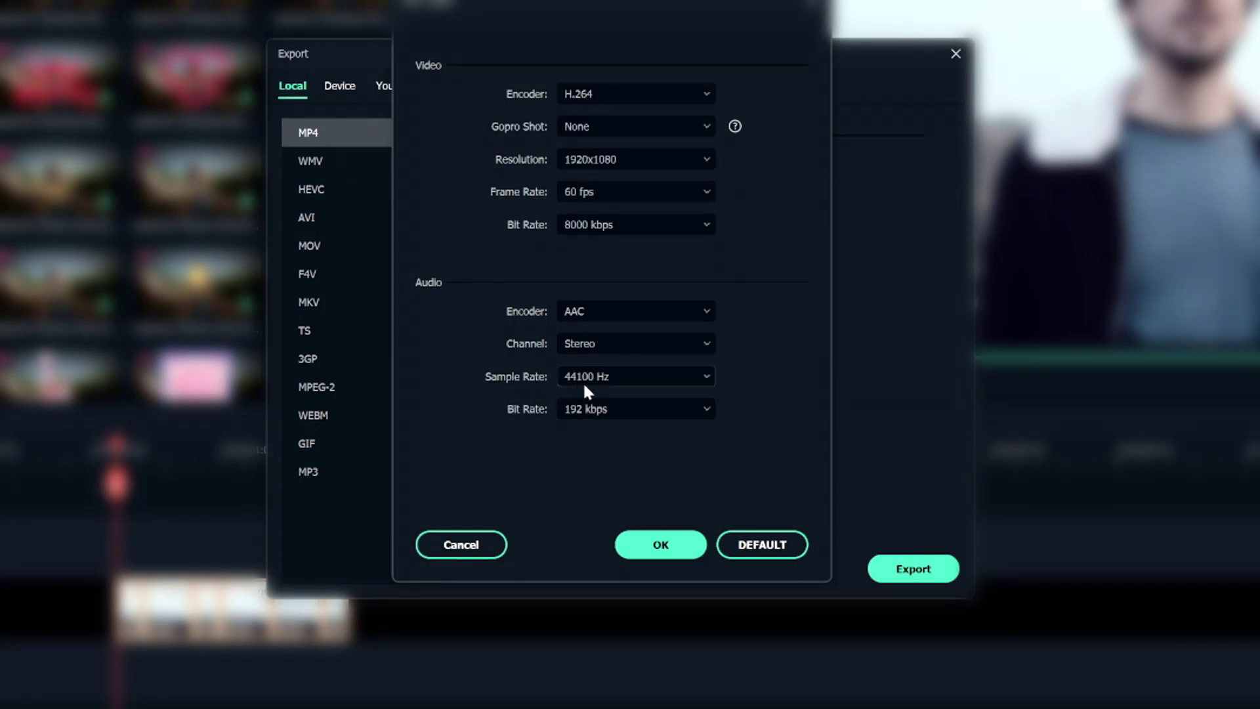
click(616, 419)
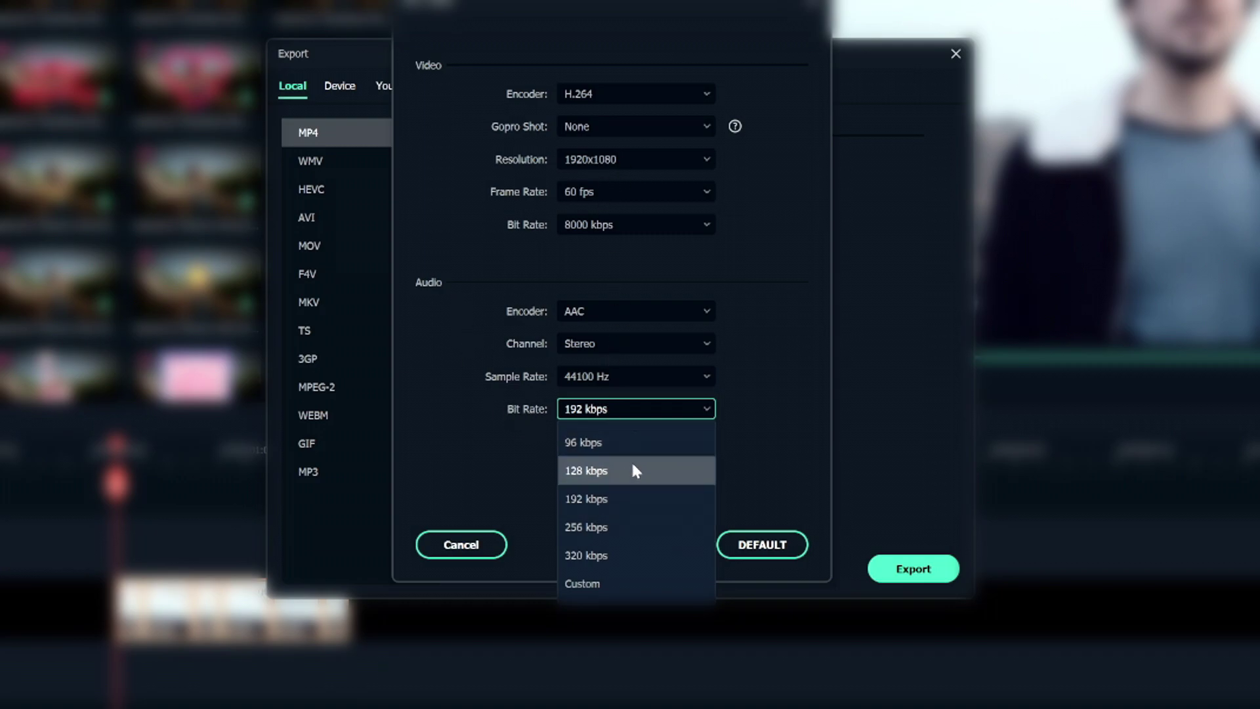
click(616, 559)
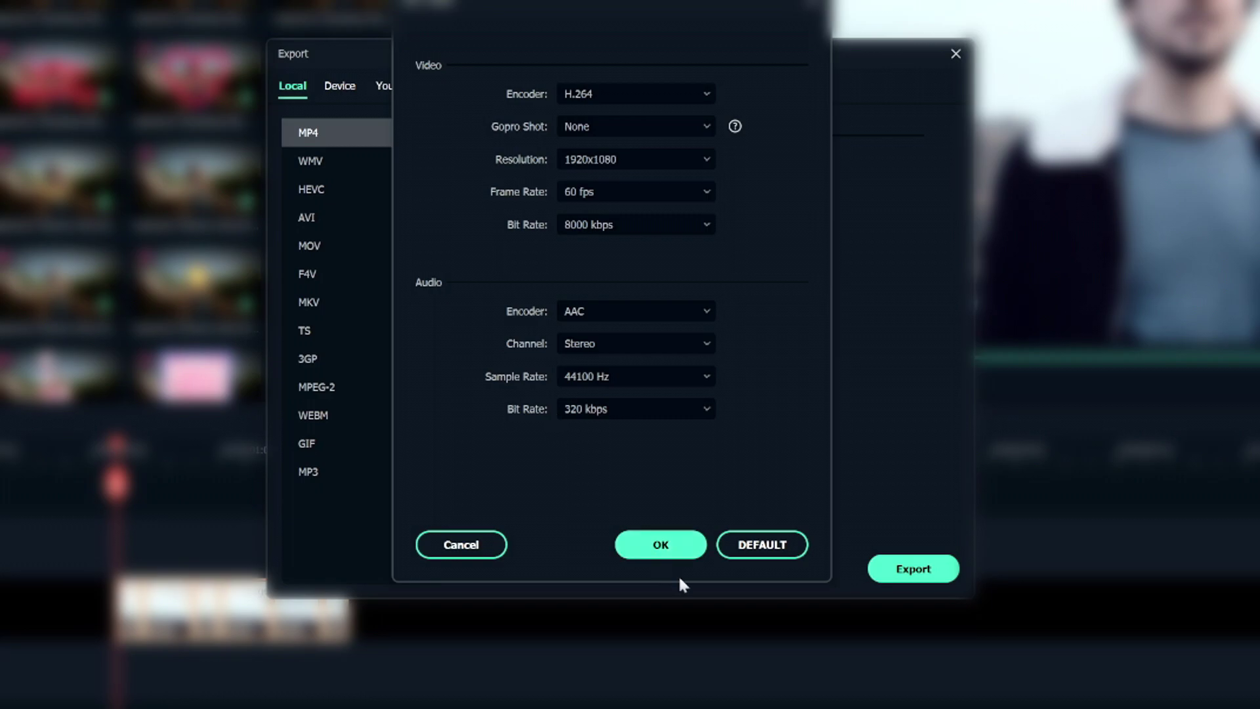
click(658, 545)
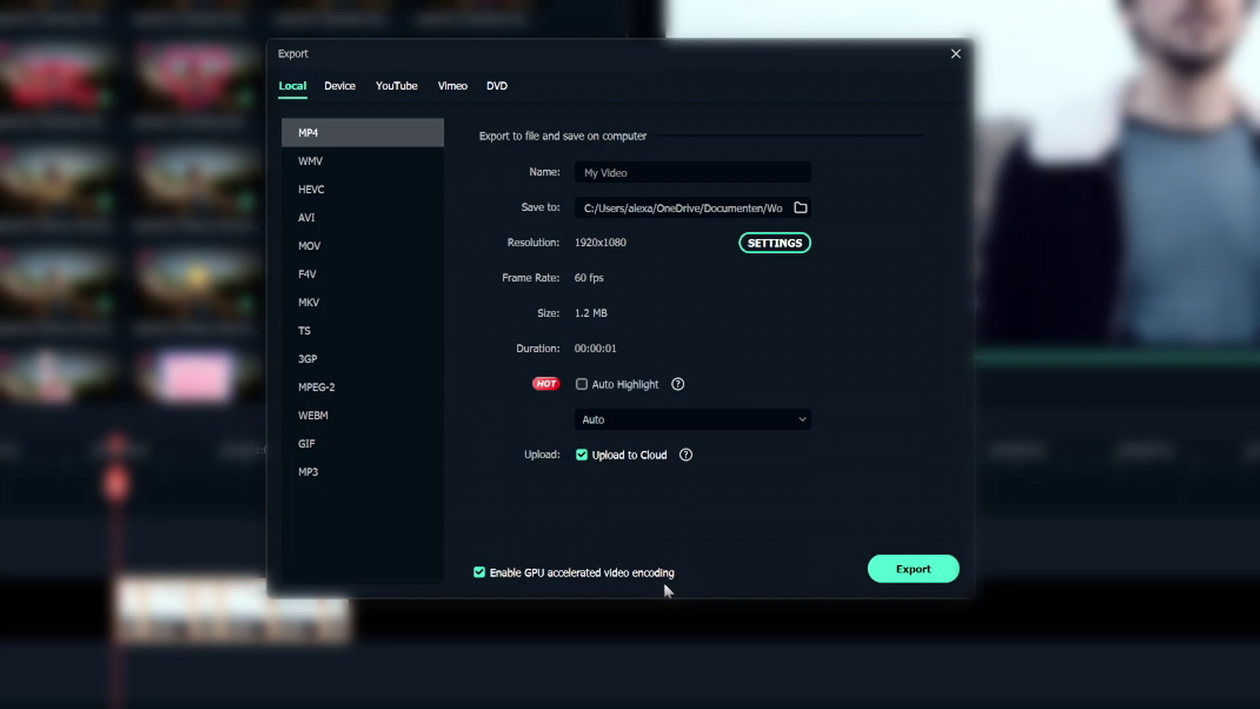
Step: Export My Video as a local MP4 and close the export window once the conversion finishes
click(922, 578)
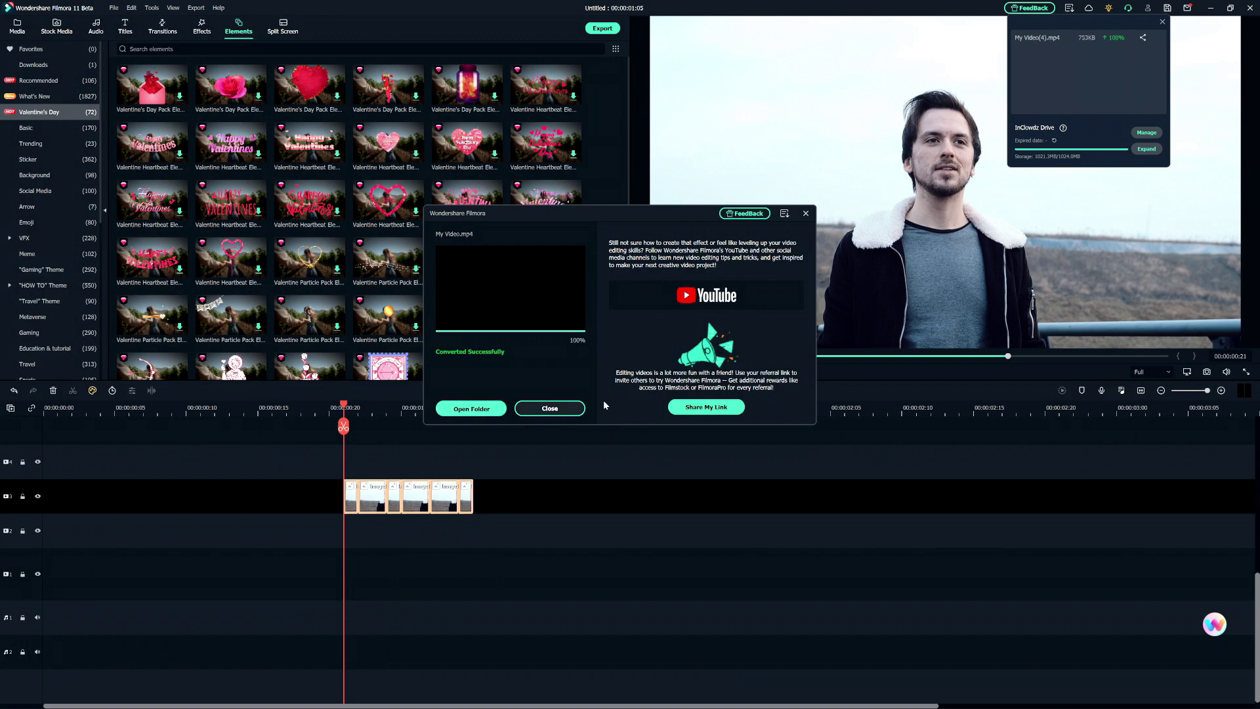
click(544, 410)
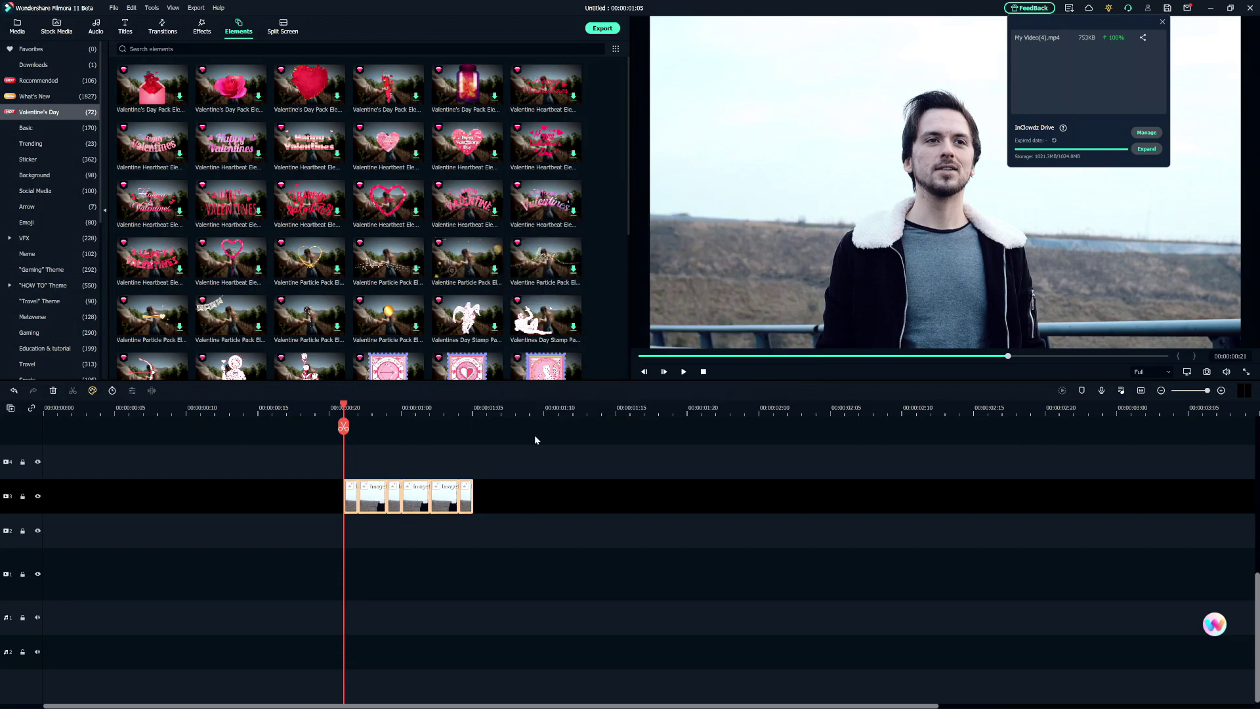